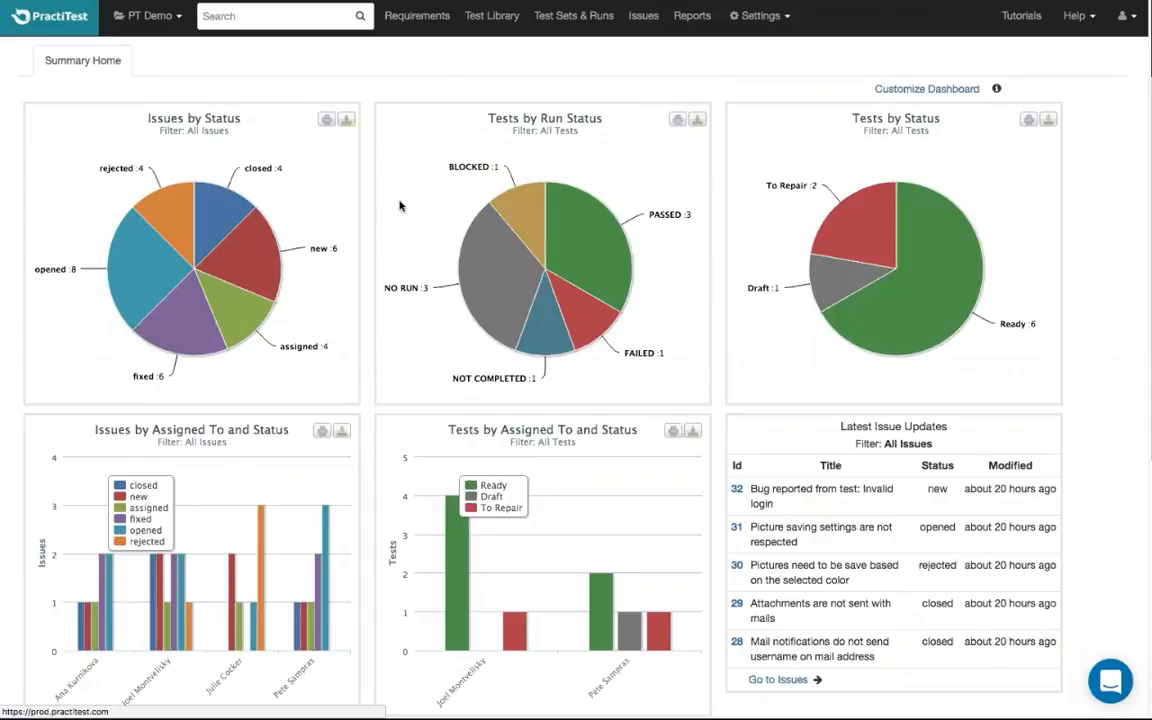
Step: Look through the Requirements, Test Library, Test Sets & Runs, Issues and Reports modules, plus the available Settings options
left_click(420, 20)
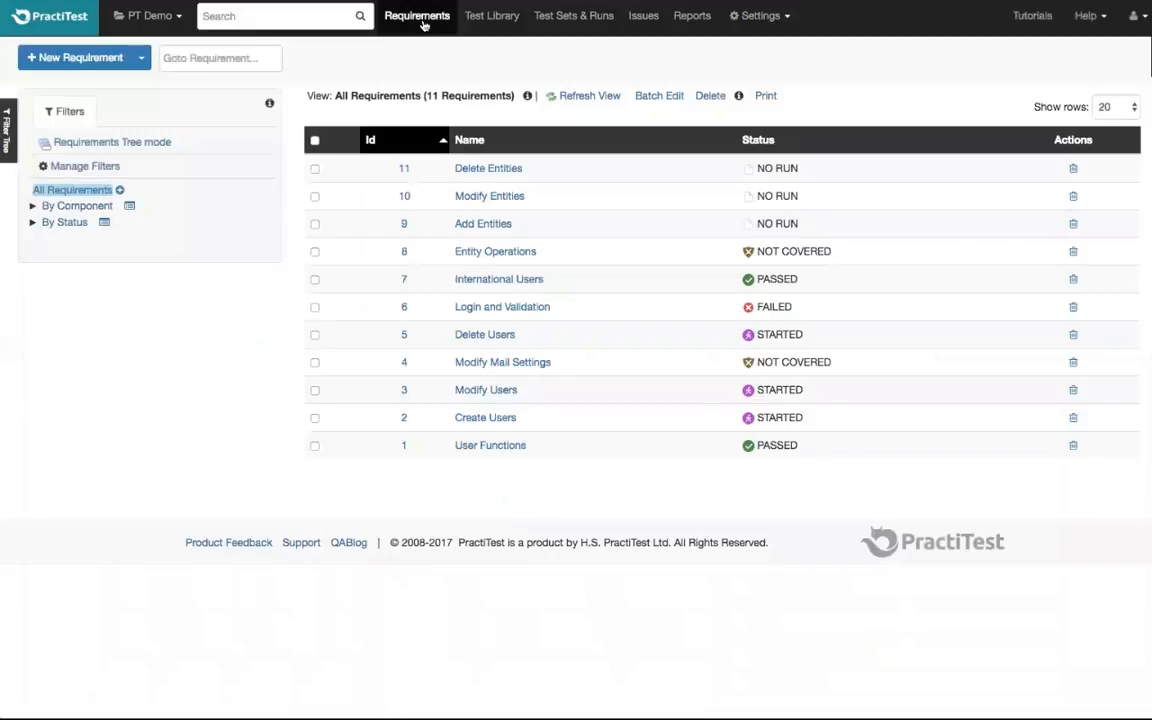
left_click(487, 18)
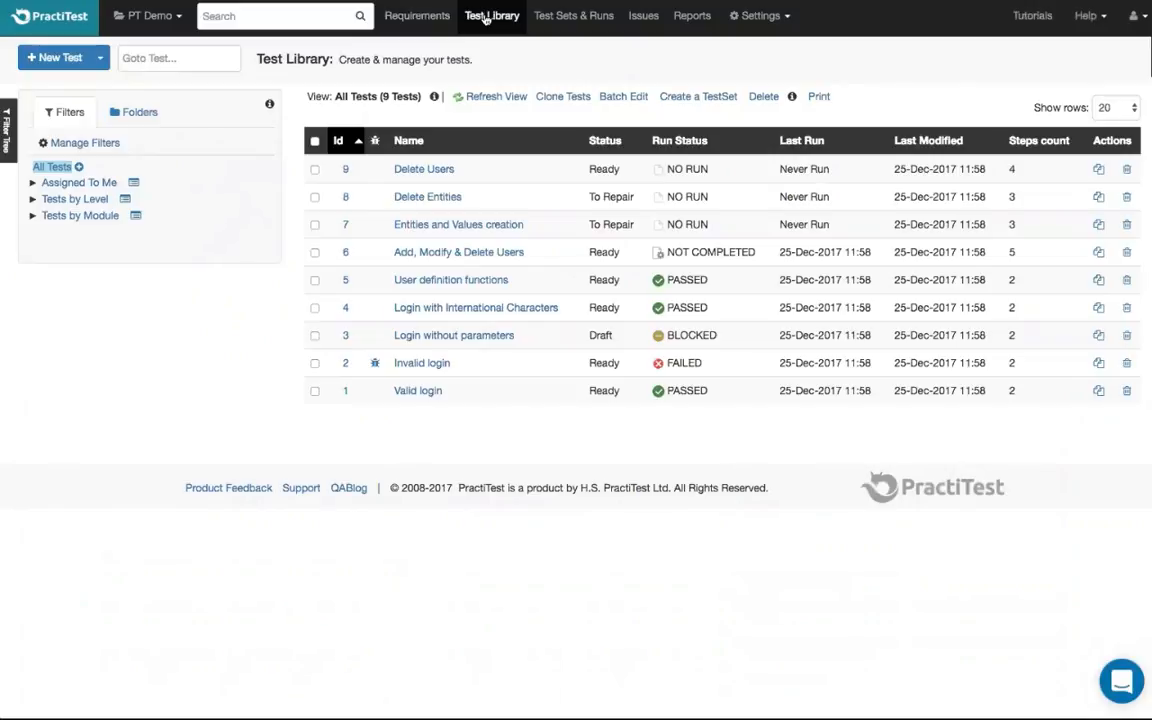
left_click(488, 18)
left_click(576, 20)
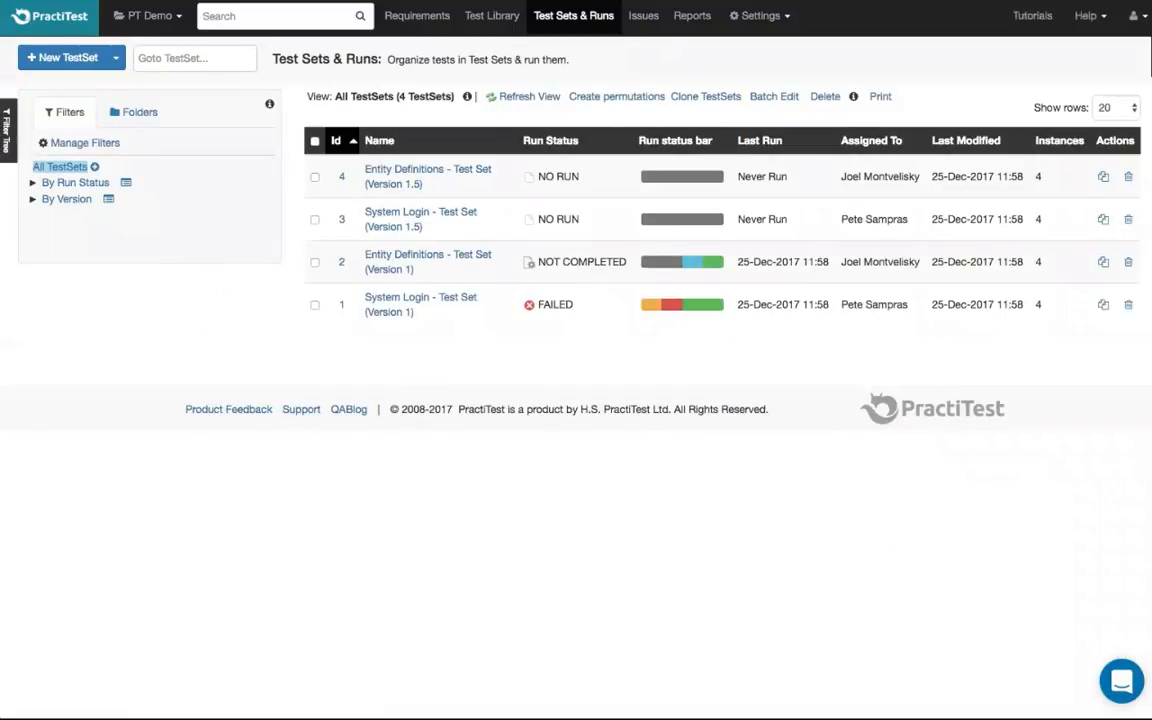
left_click(648, 16)
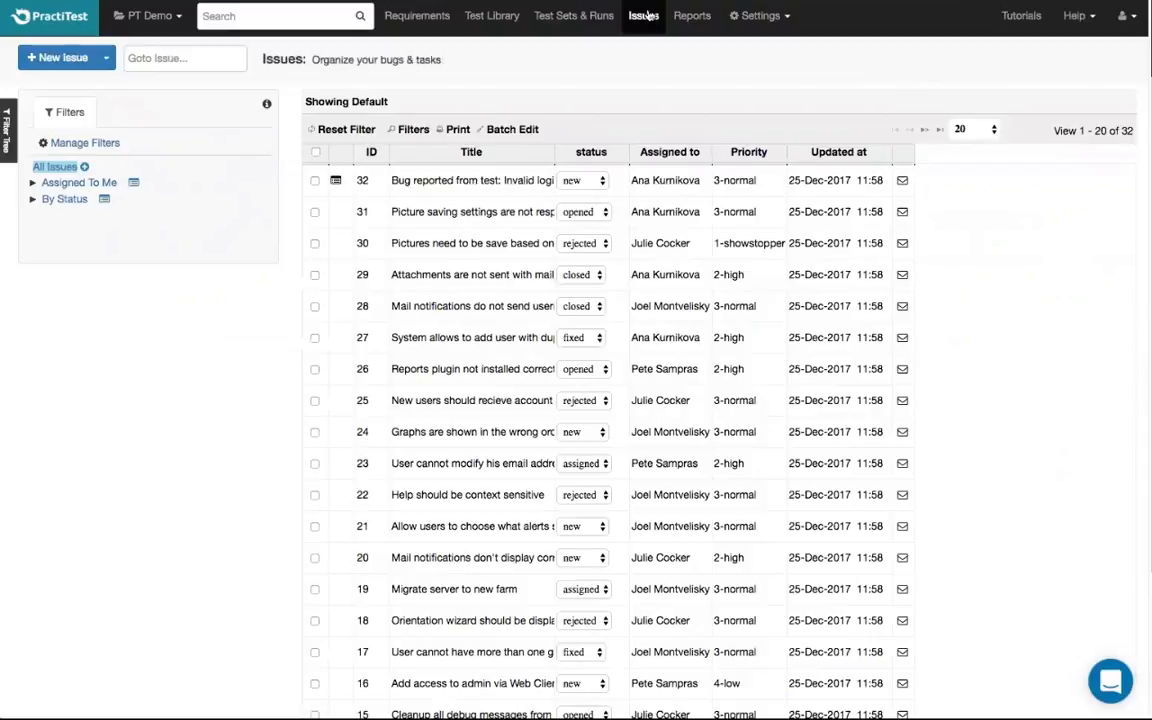
left_click(698, 19)
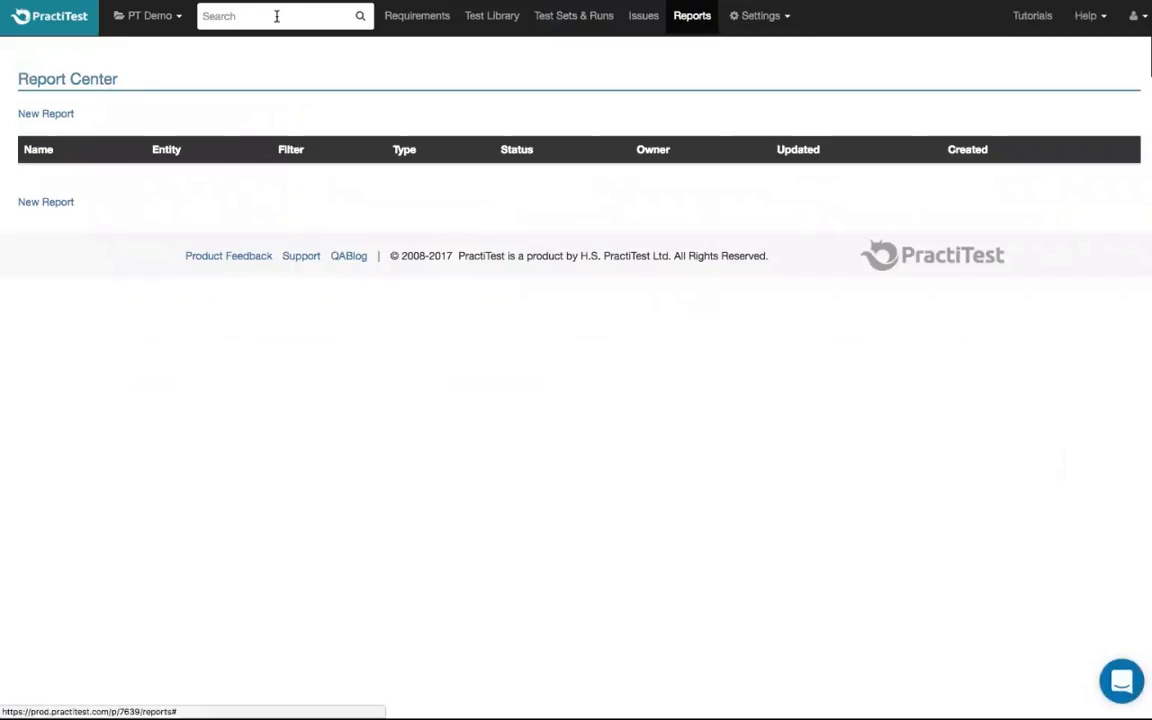
left_click(277, 16)
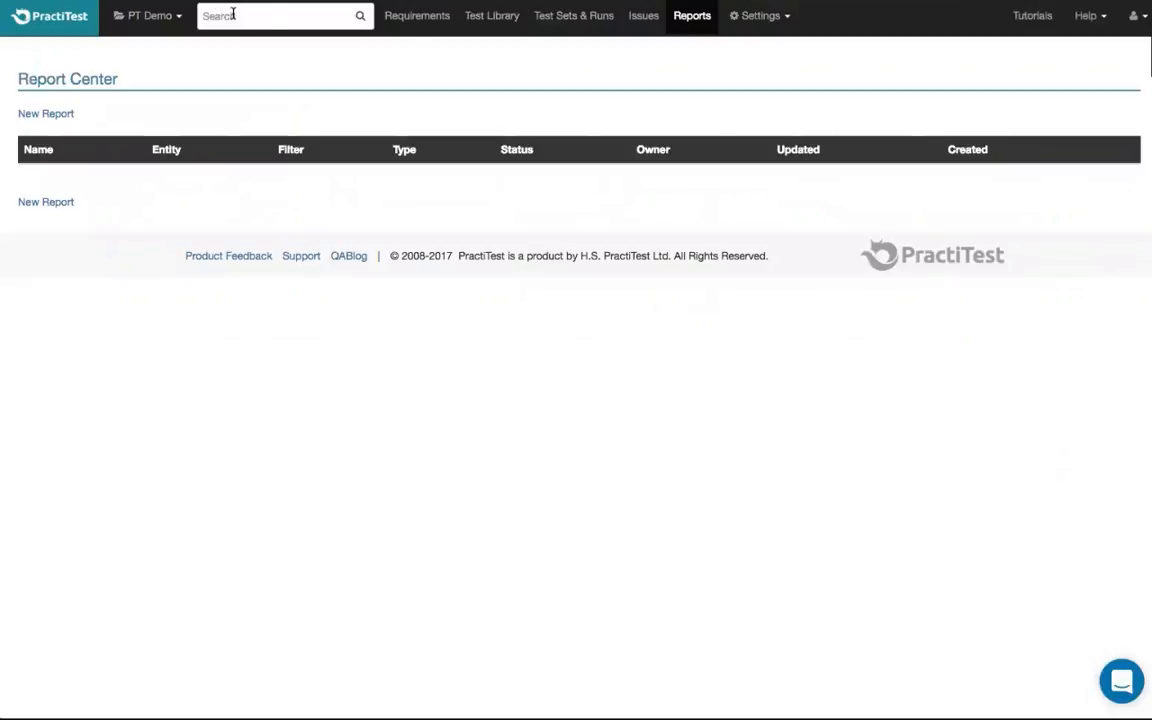
left_click(785, 28)
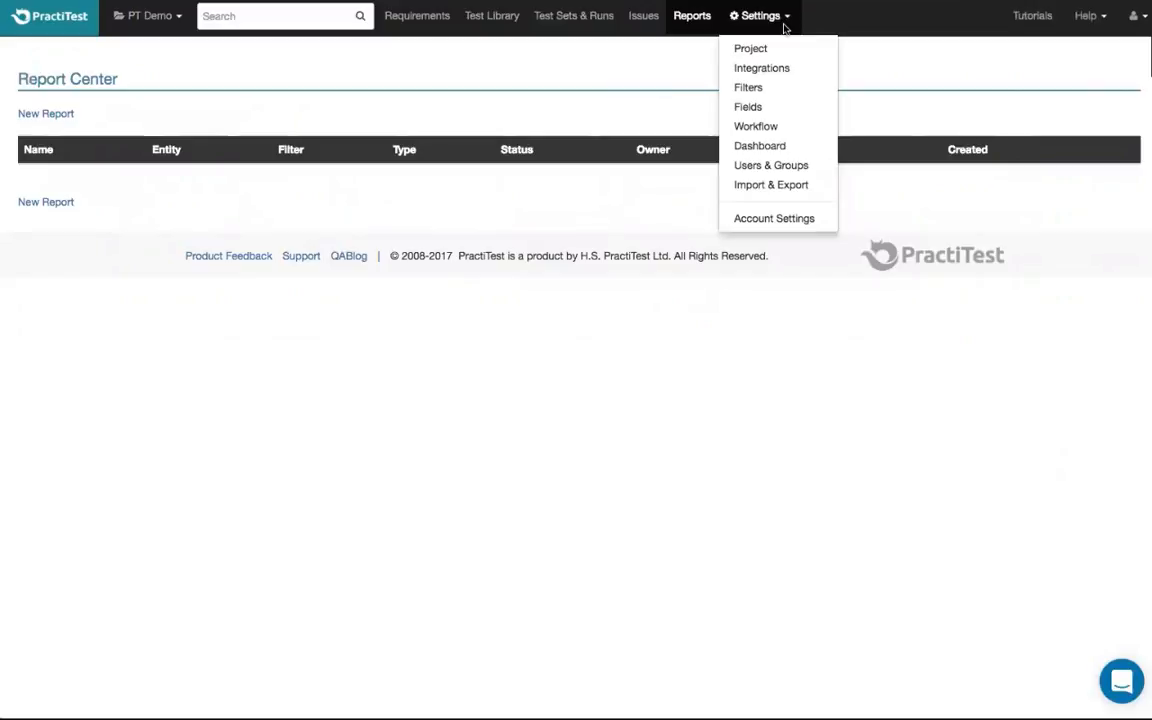
left_click(785, 28)
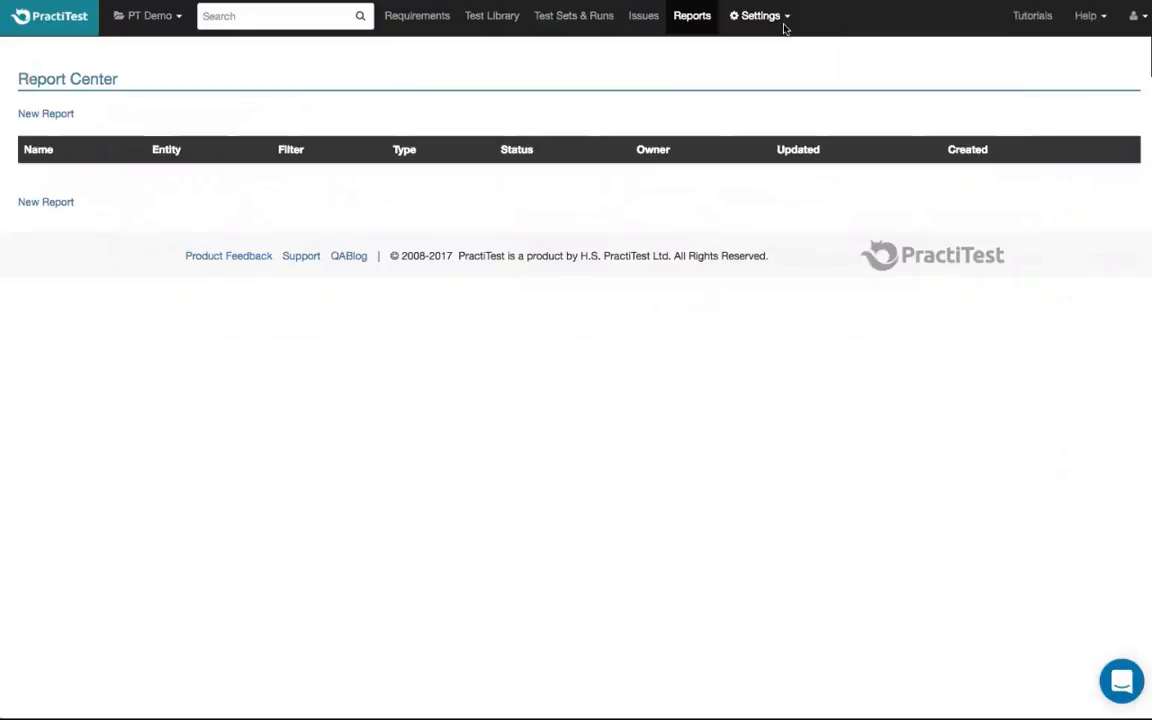
Step: Review the Login and Validation requirement's general details, change history, and linked tests and issues
left_click(414, 20)
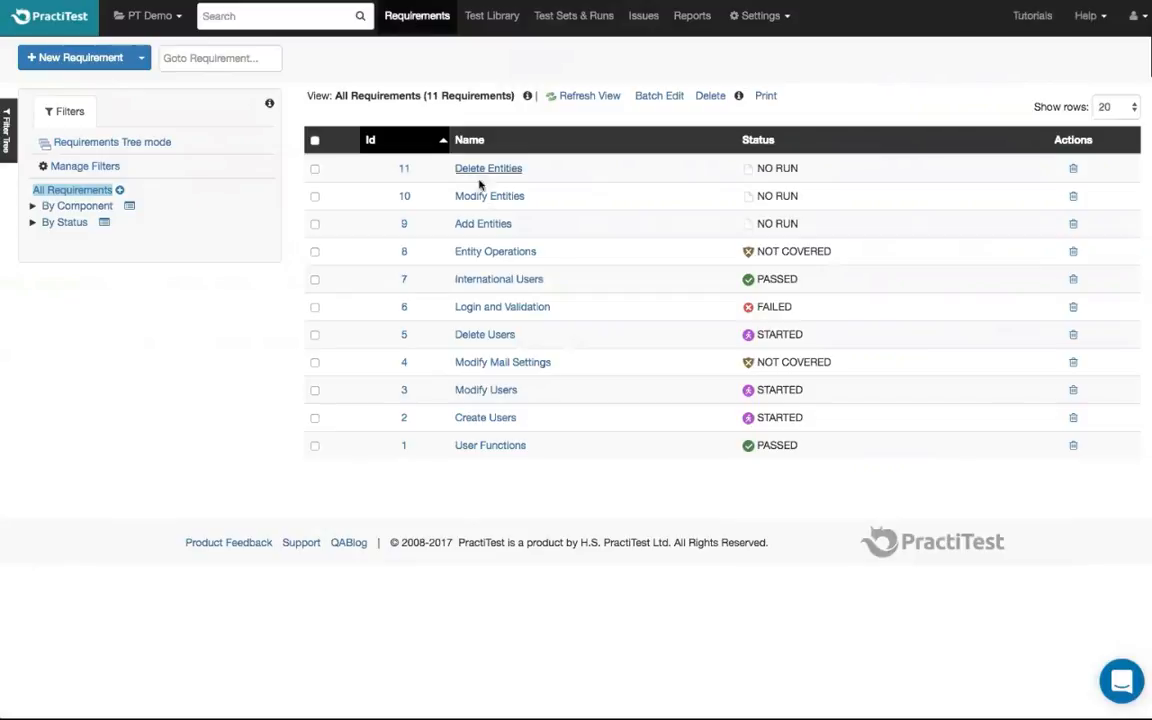
left_click(502, 307)
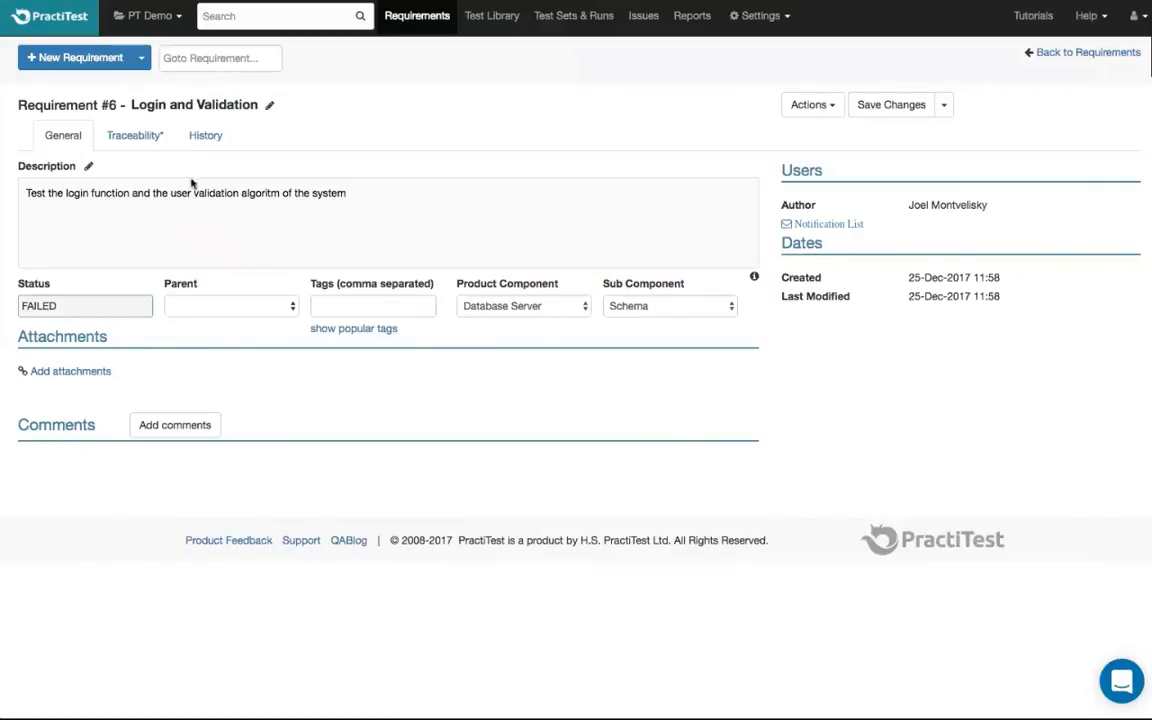
left_click(201, 140)
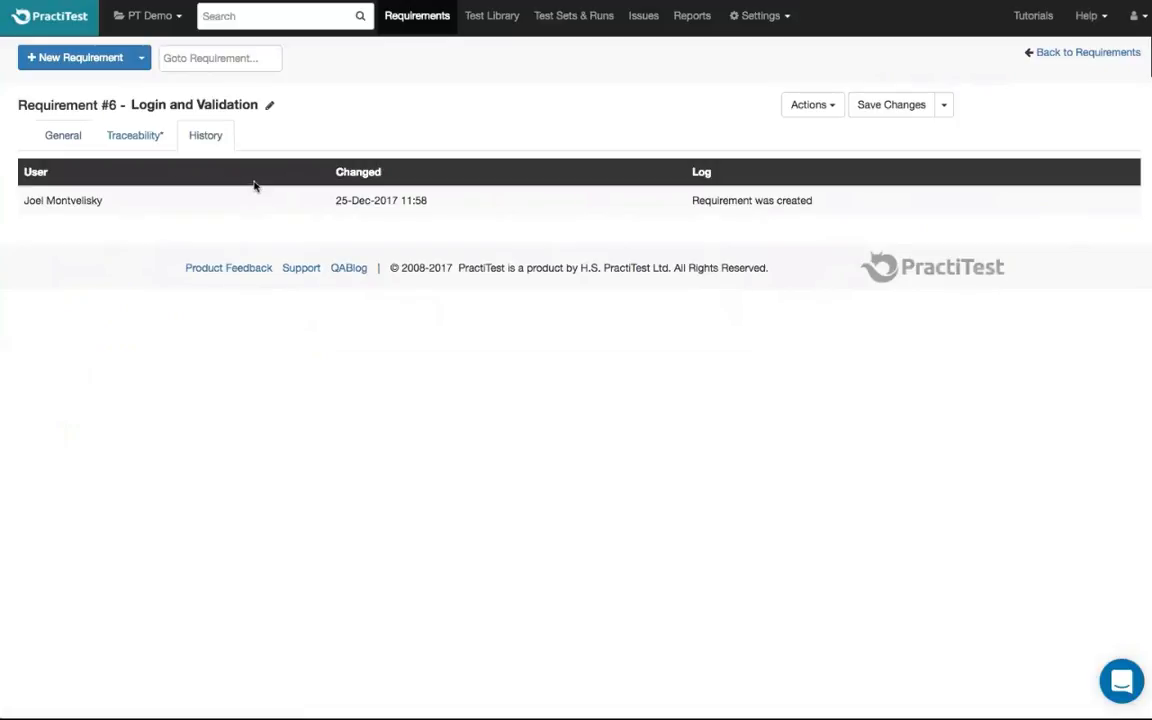
left_click(133, 139)
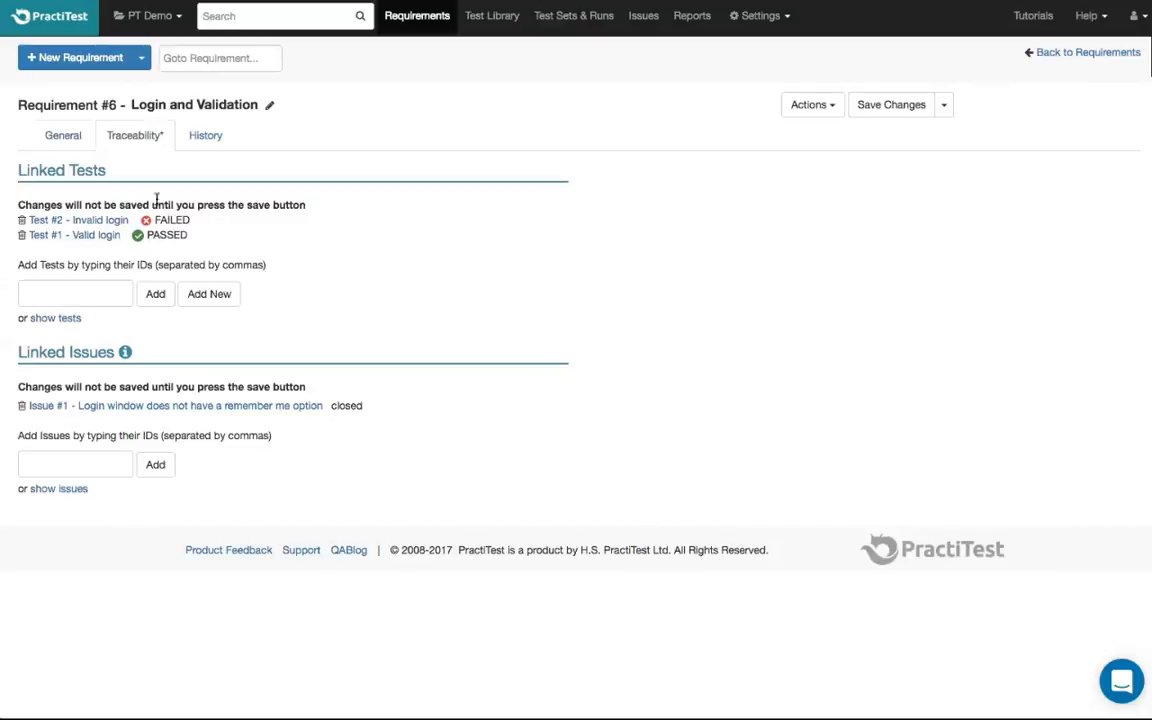
left_click(56, 139)
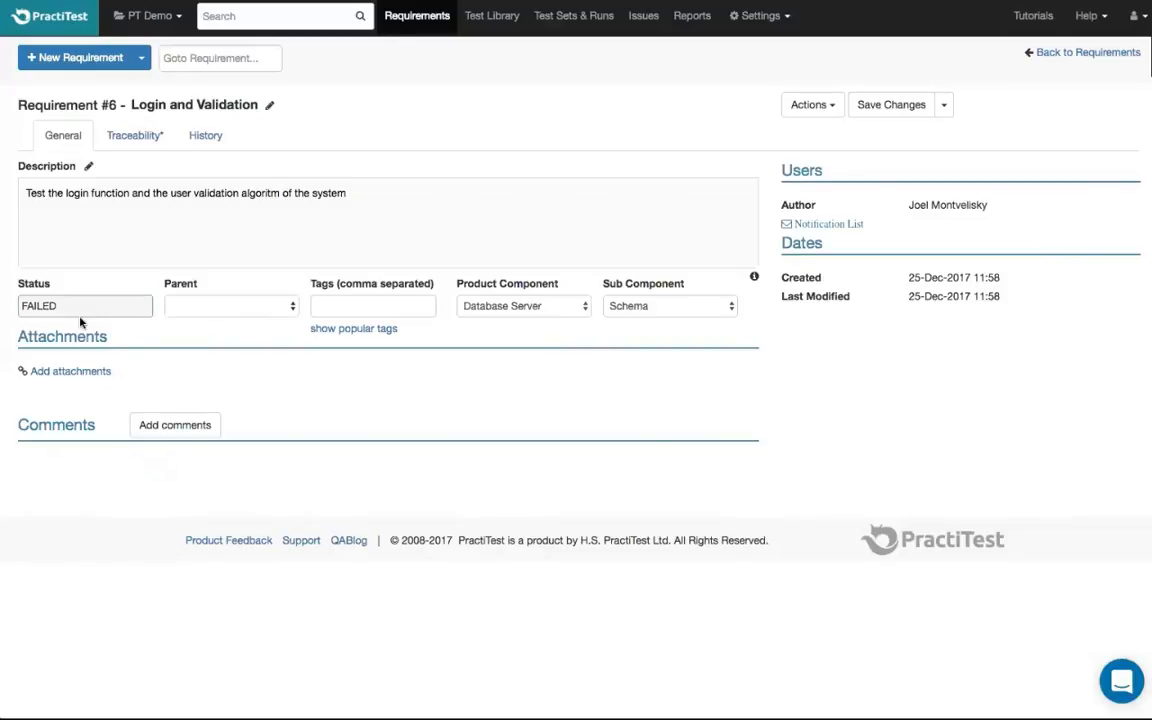
left_click(412, 17)
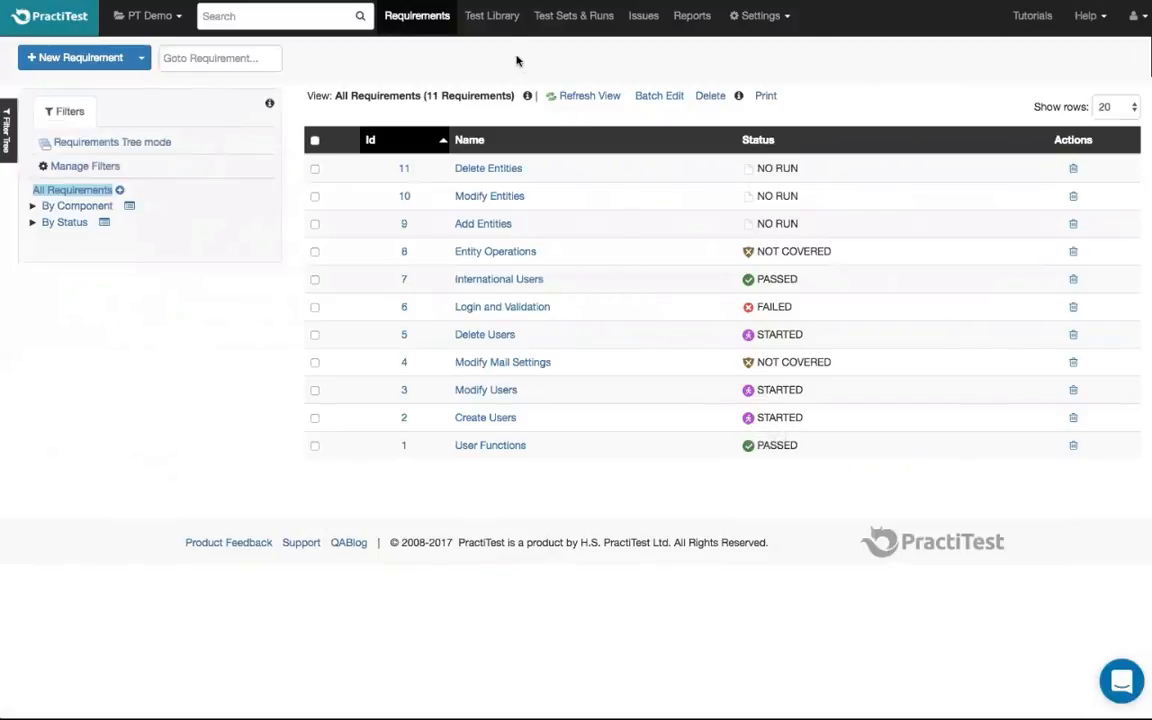
Step: Open the Invalid login test in the Test Library and review its step descriptions and expected results
left_click(498, 22)
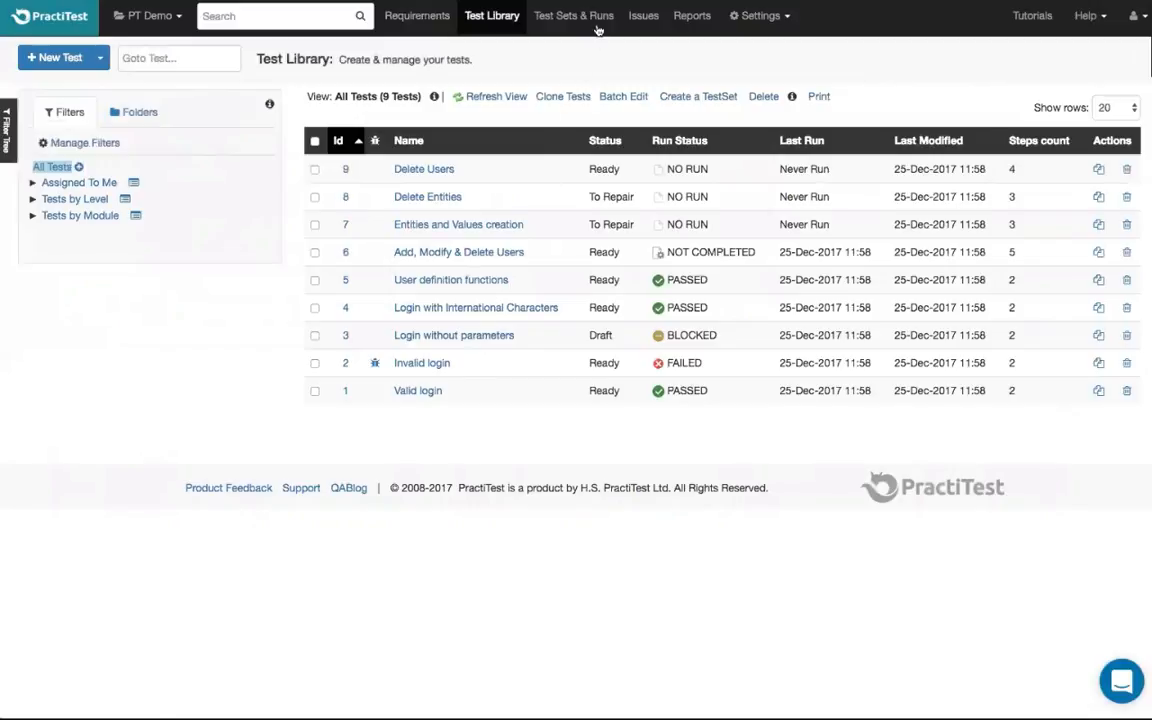
left_click(596, 22)
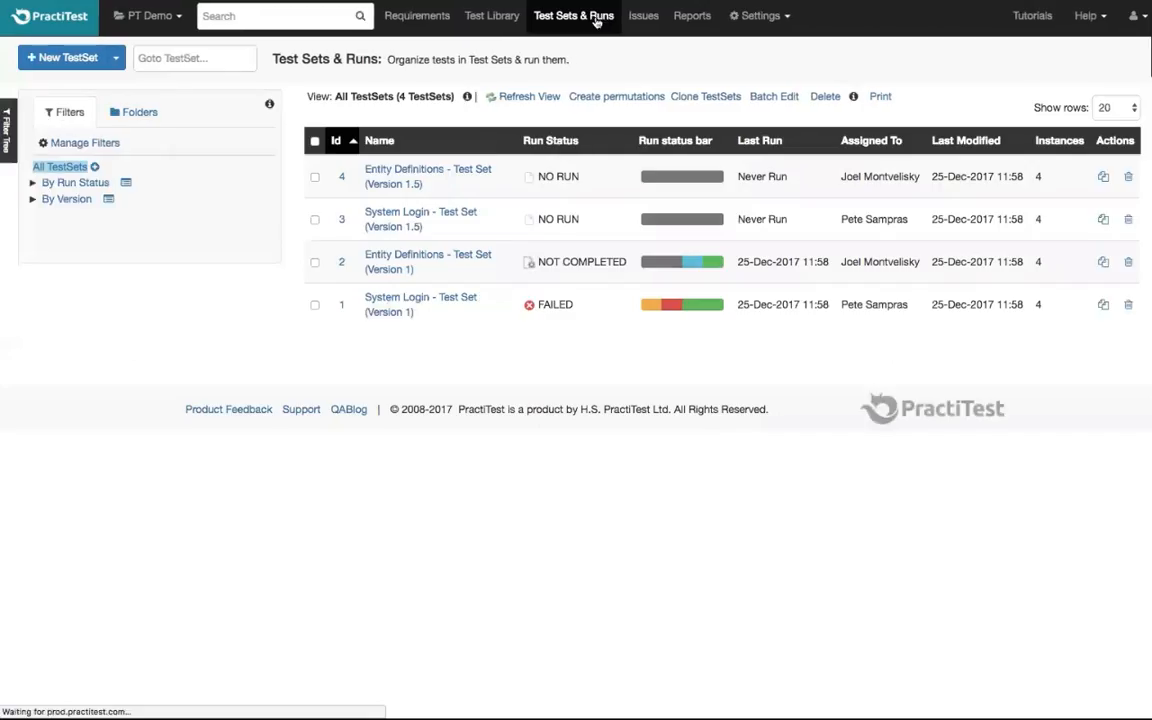
left_click(494, 22)
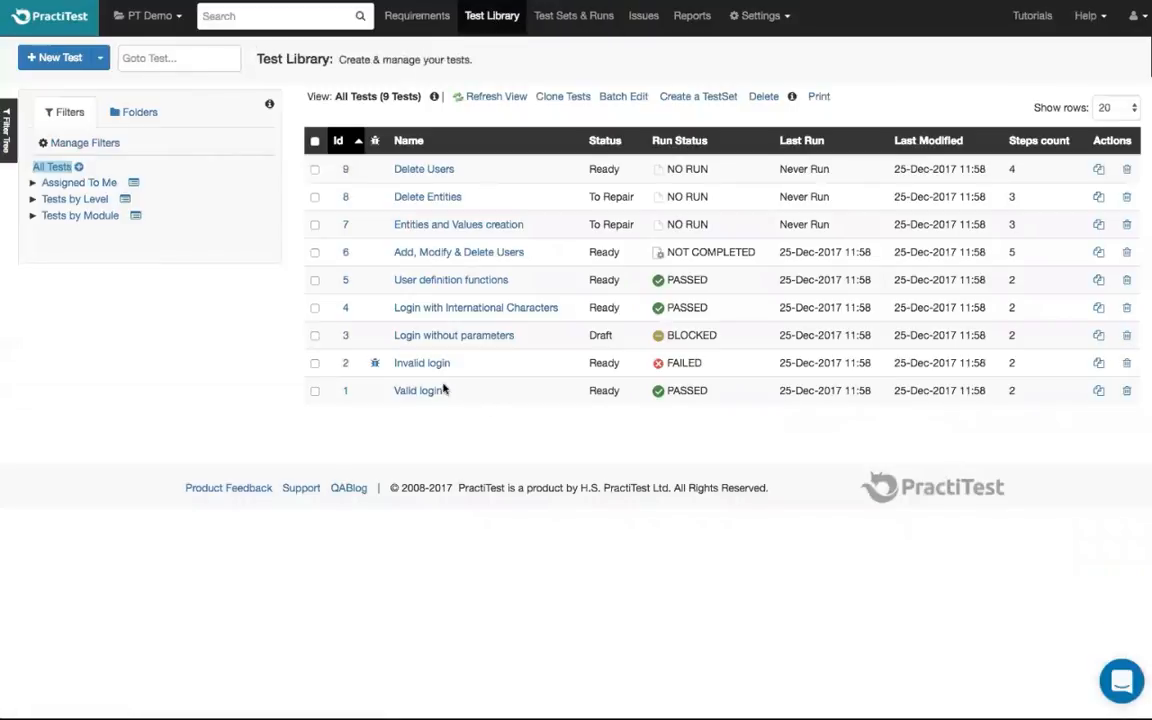
left_click(430, 372)
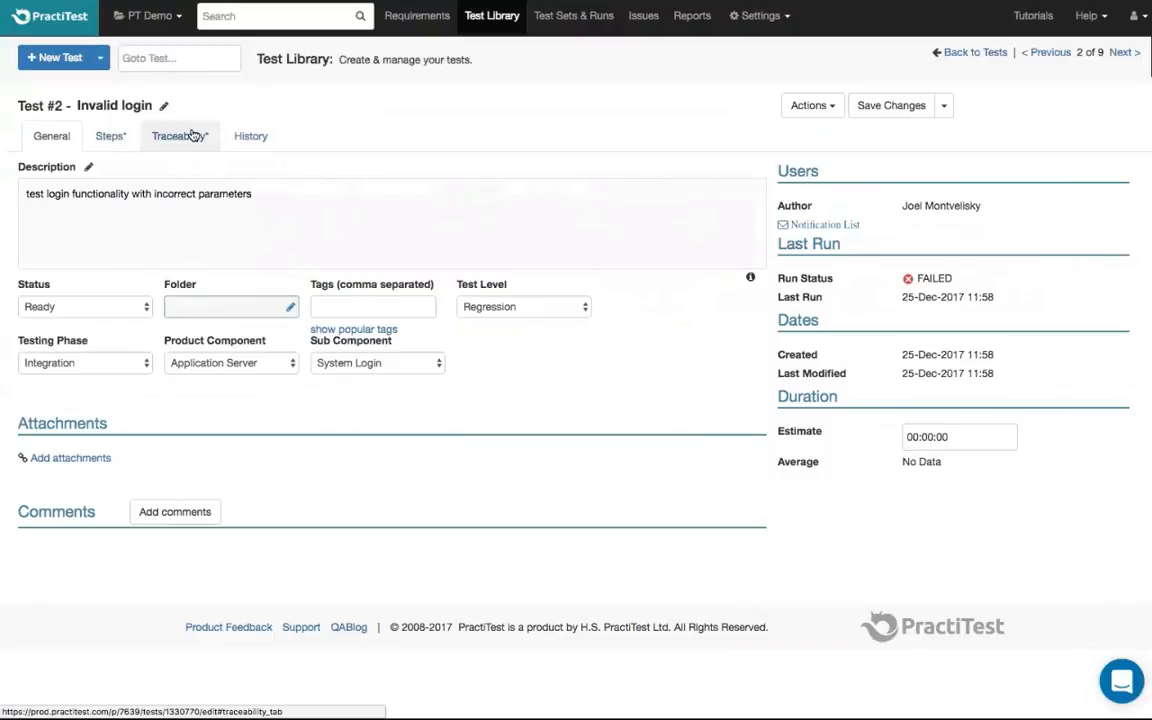
left_click(118, 142)
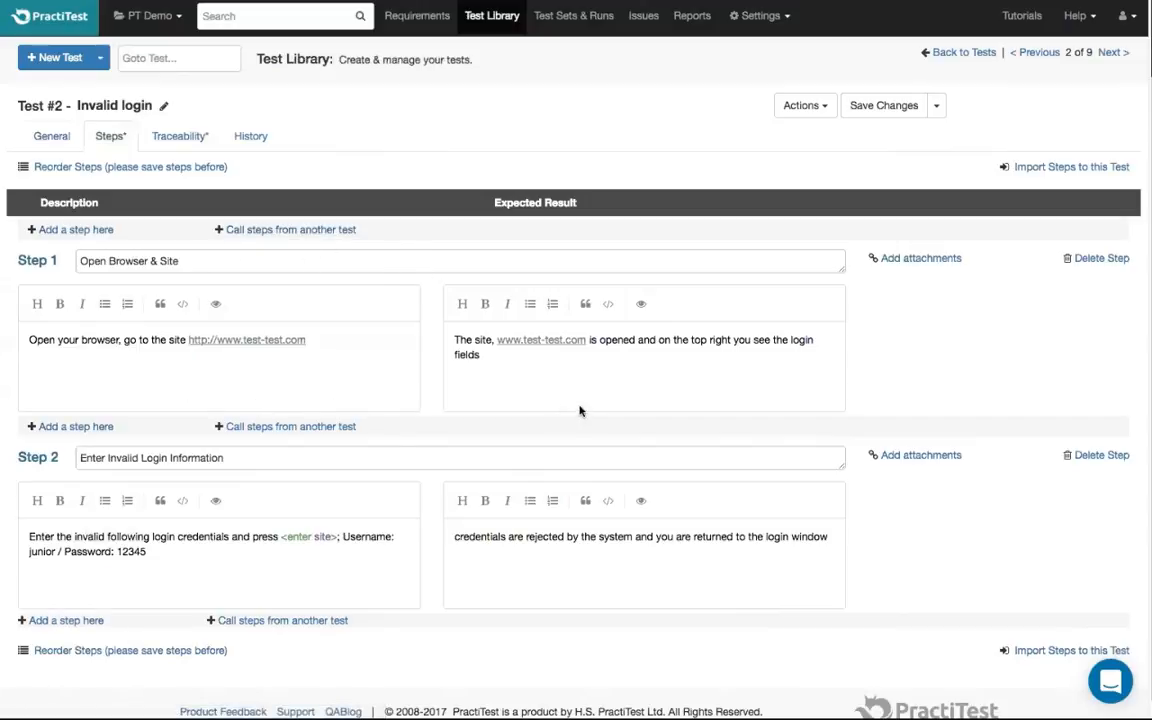
Step: Examine the Invalid login instance and its recorded run in the System Login - Test Set (Version 1), and return to the test set
left_click(576, 16)
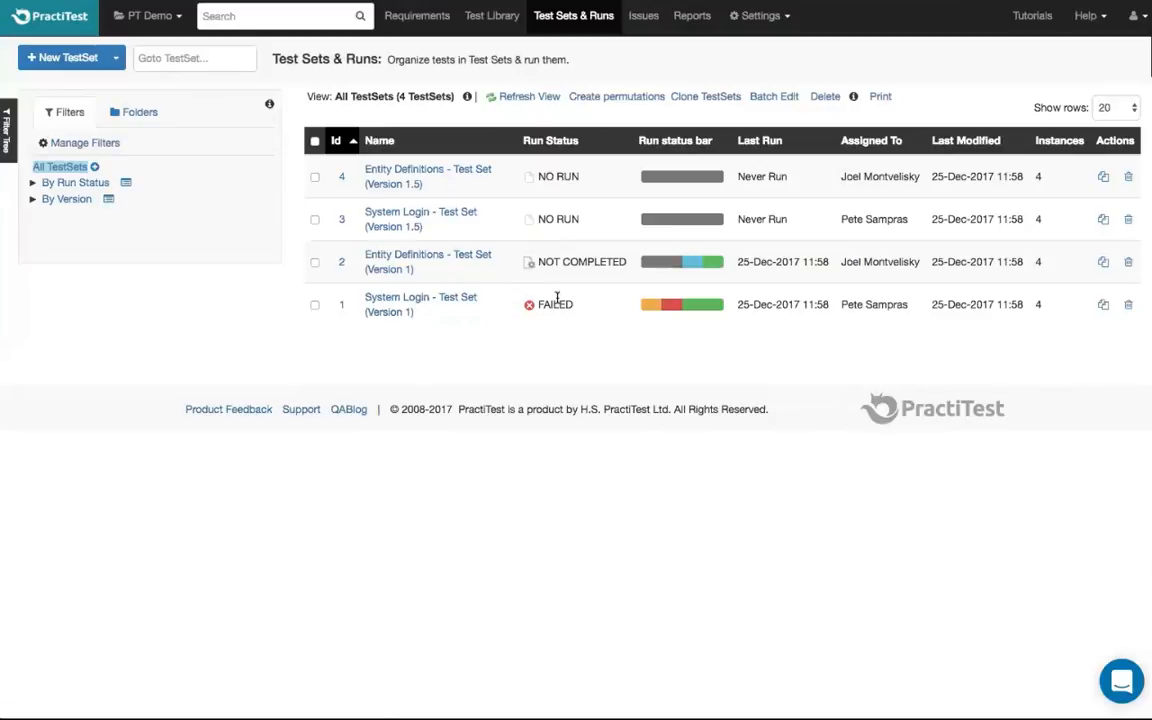
mouse_move(679, 311)
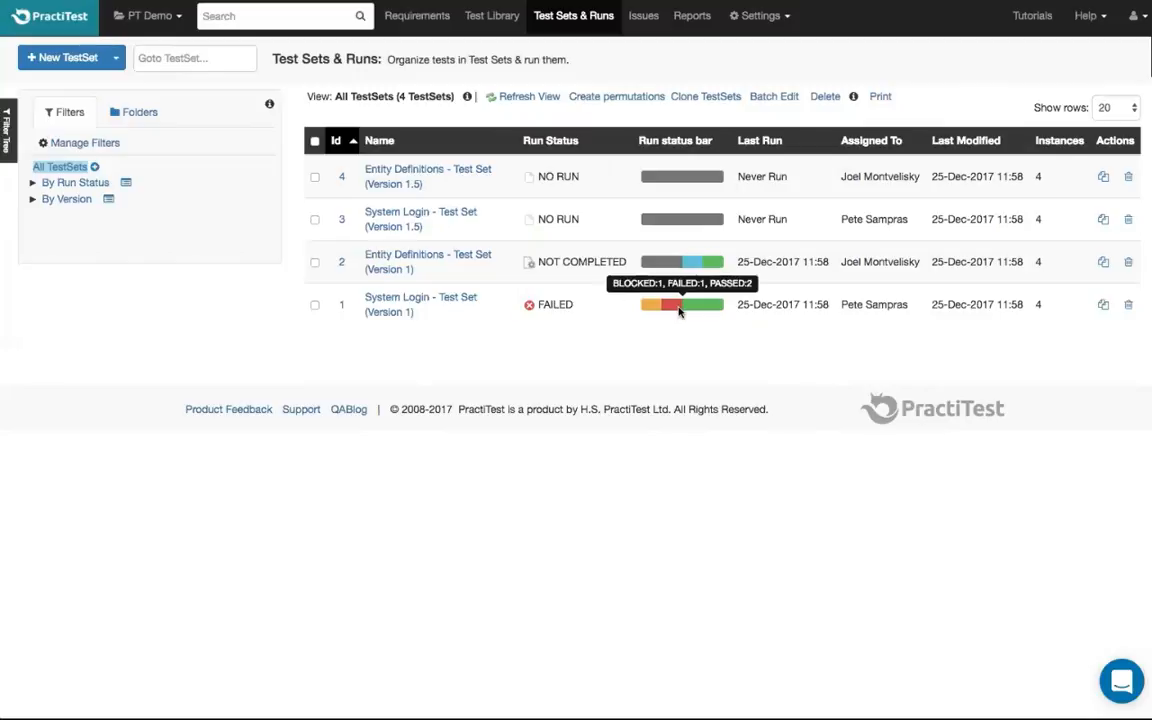
left_click(464, 303)
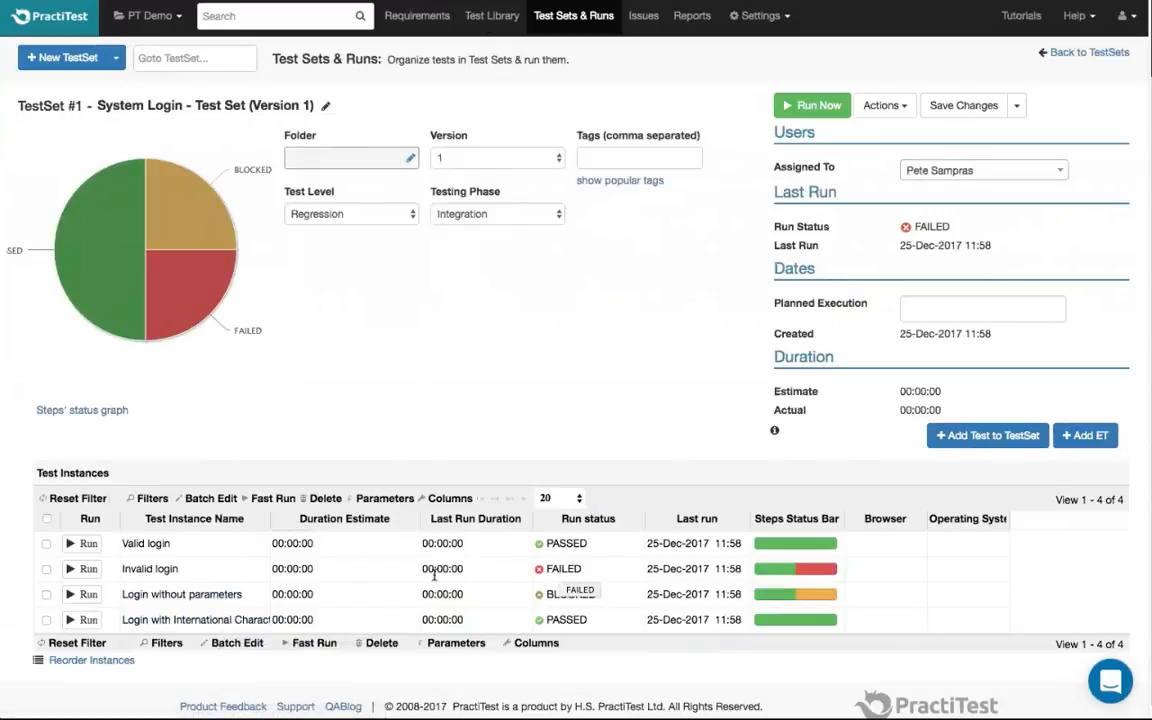
left_click(168, 569)
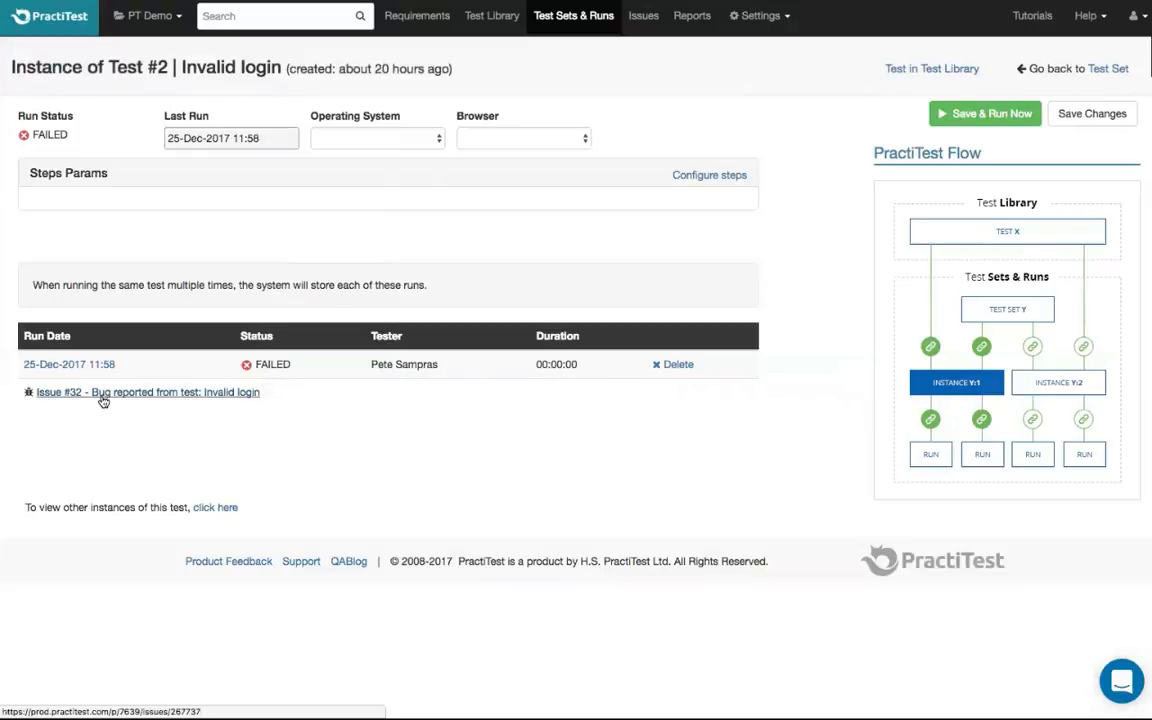
left_click(69, 364)
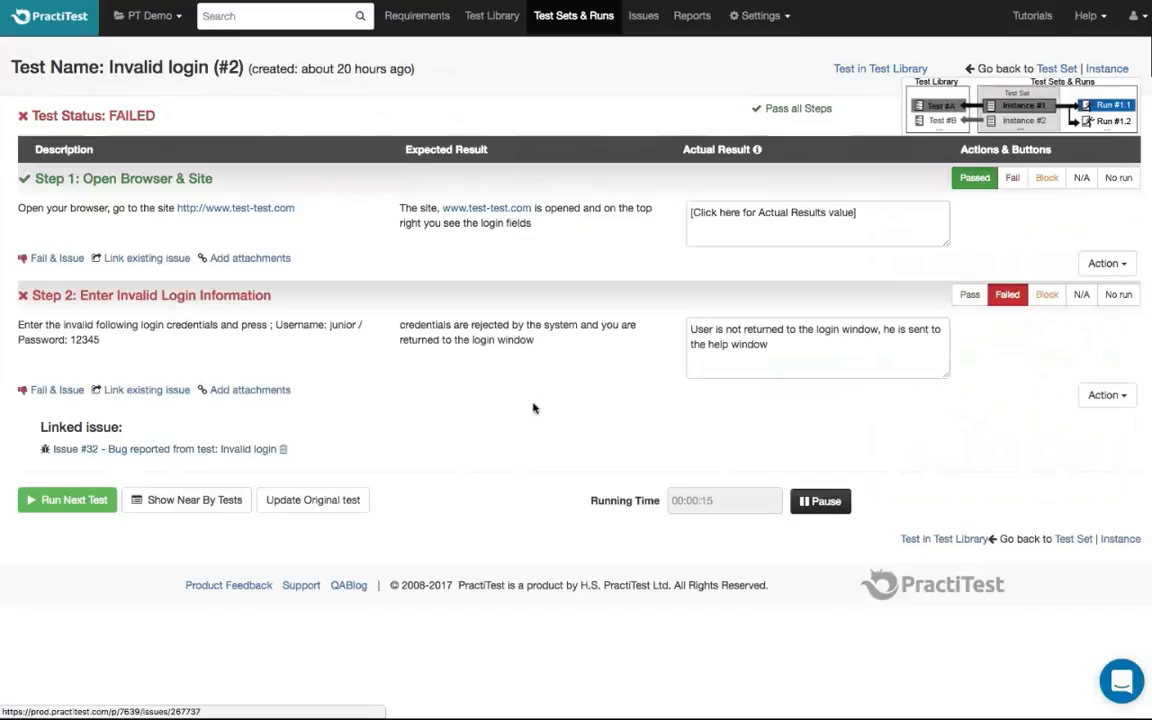
left_click(1051, 76)
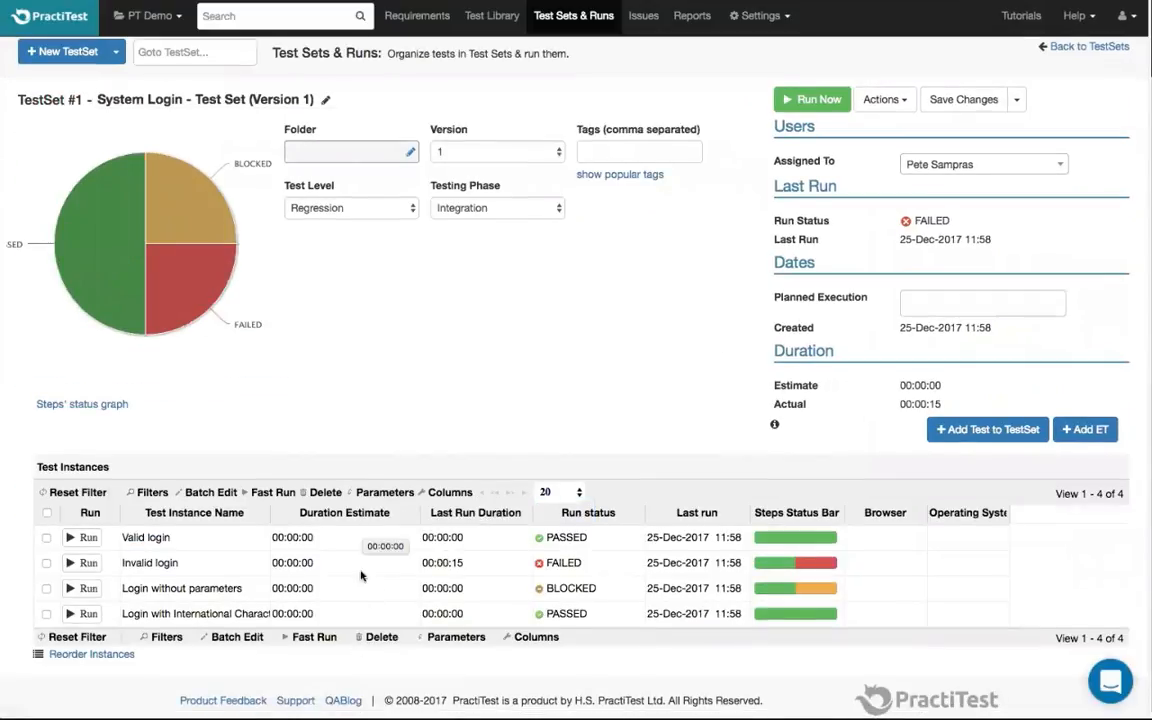
Step: Add the test Add, Modify & Delete Users to the System Login - Test Set (Version 1)
left_click(1005, 436)
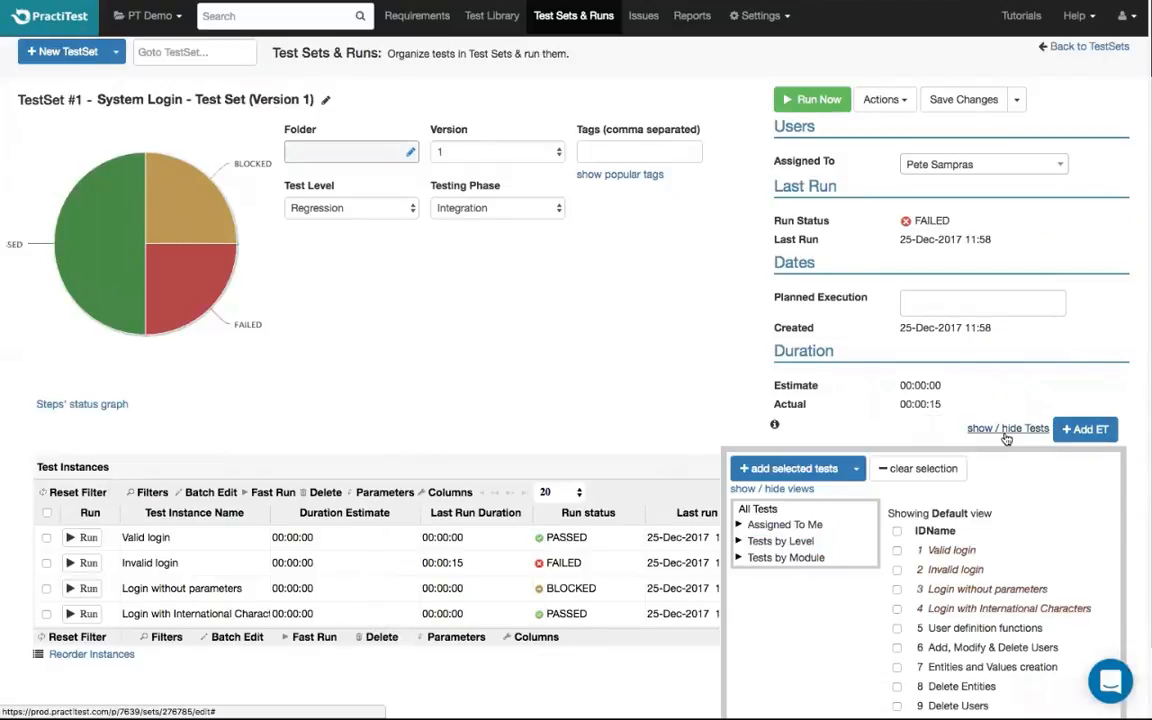
scroll(1006, 438, "down", 2)
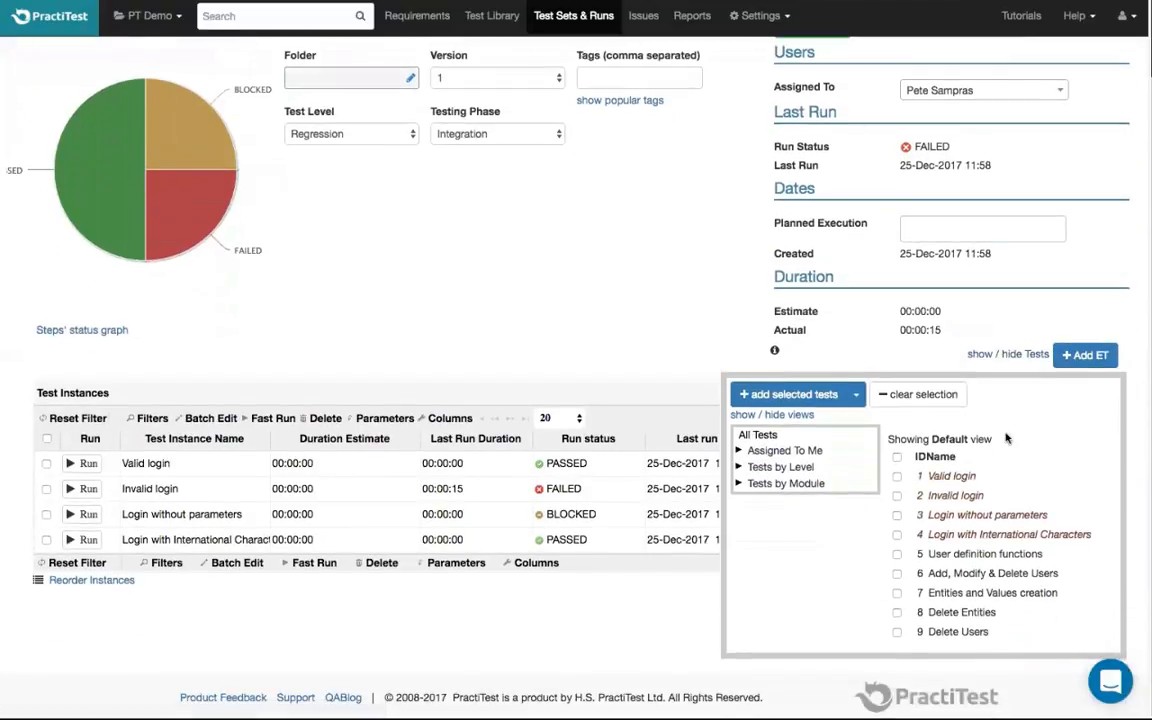
left_click(897, 574)
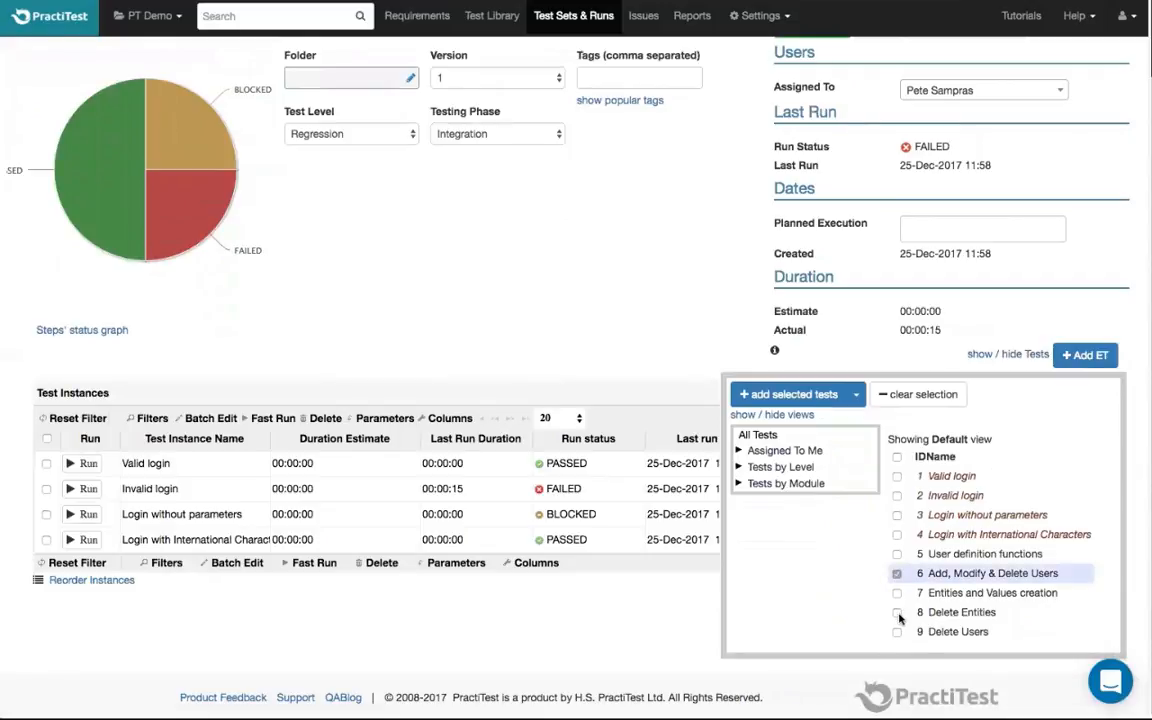
left_click(797, 394)
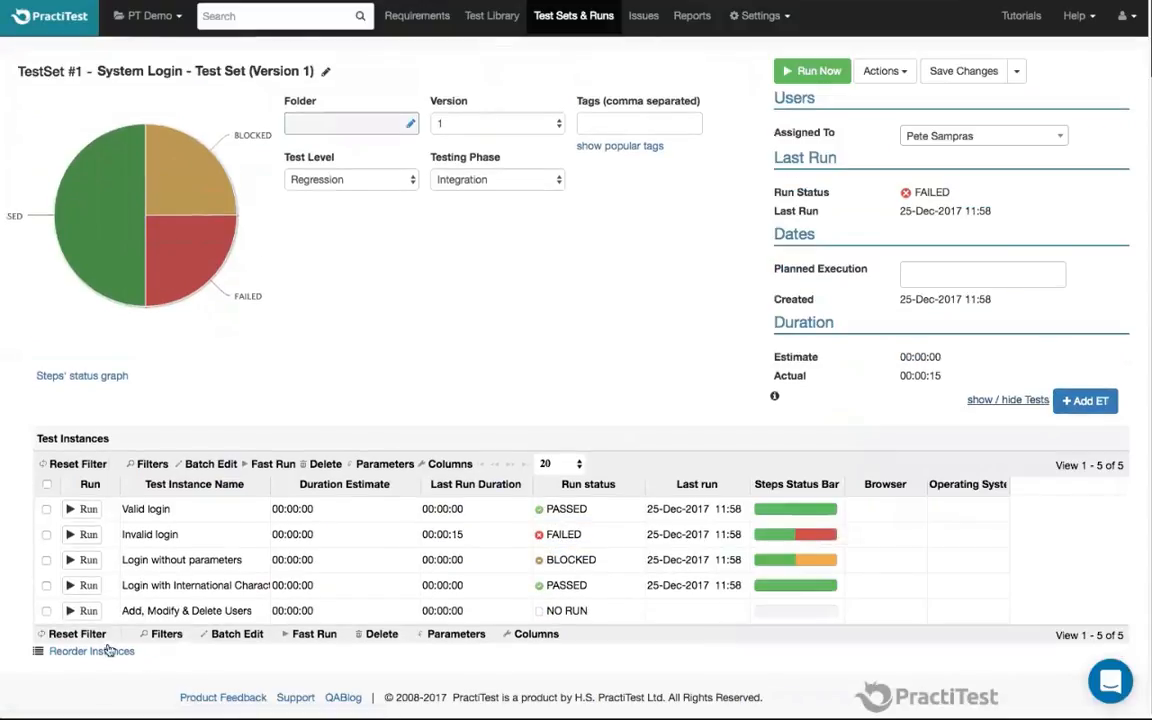
Step: Run the Add, Modify & Delete Users test and mark its steps 1 and 2 as passed
left_click(88, 611)
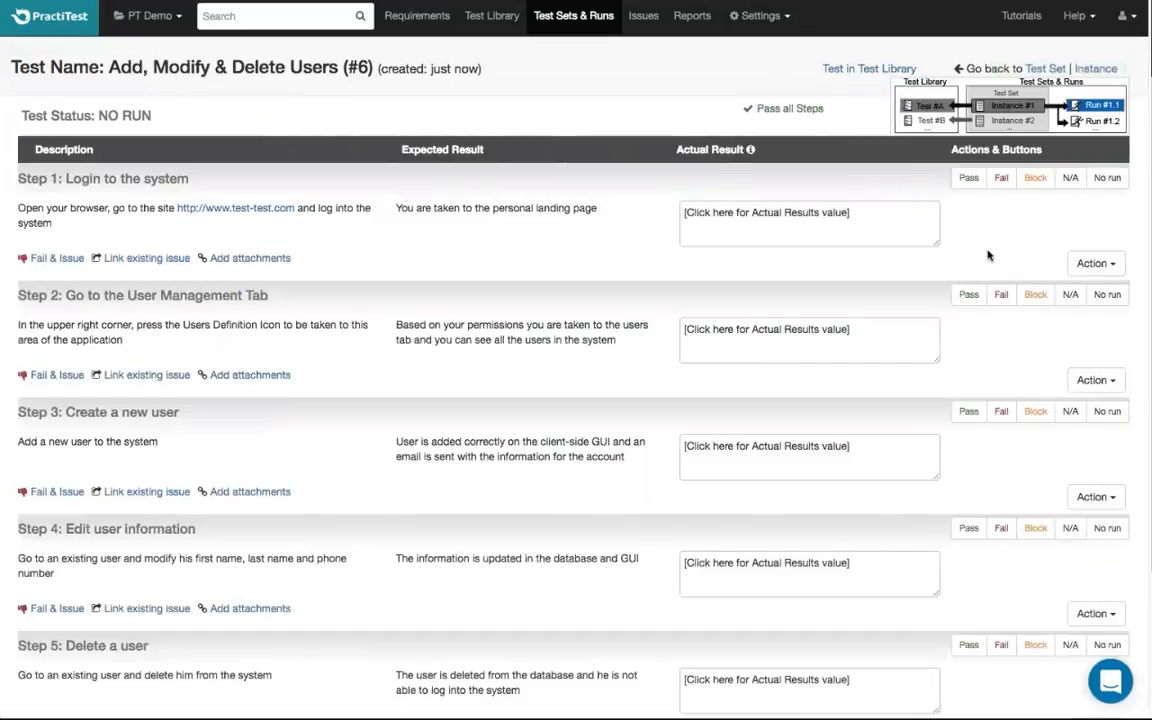
left_click(969, 178)
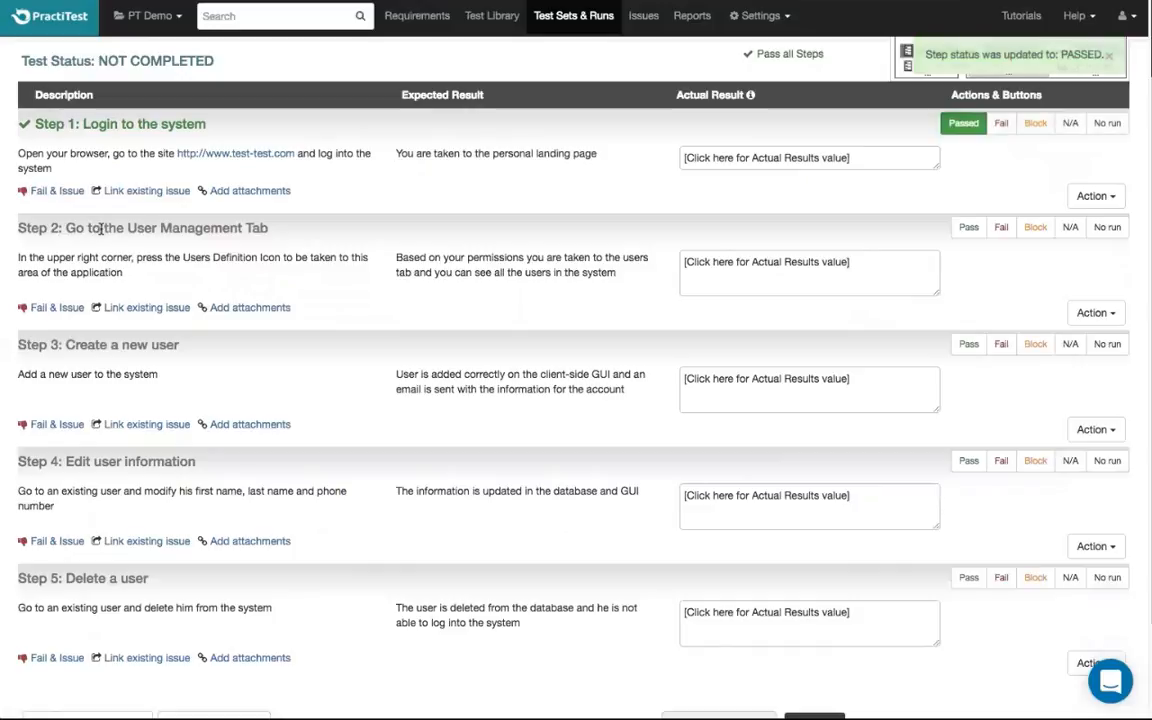
left_click(969, 227)
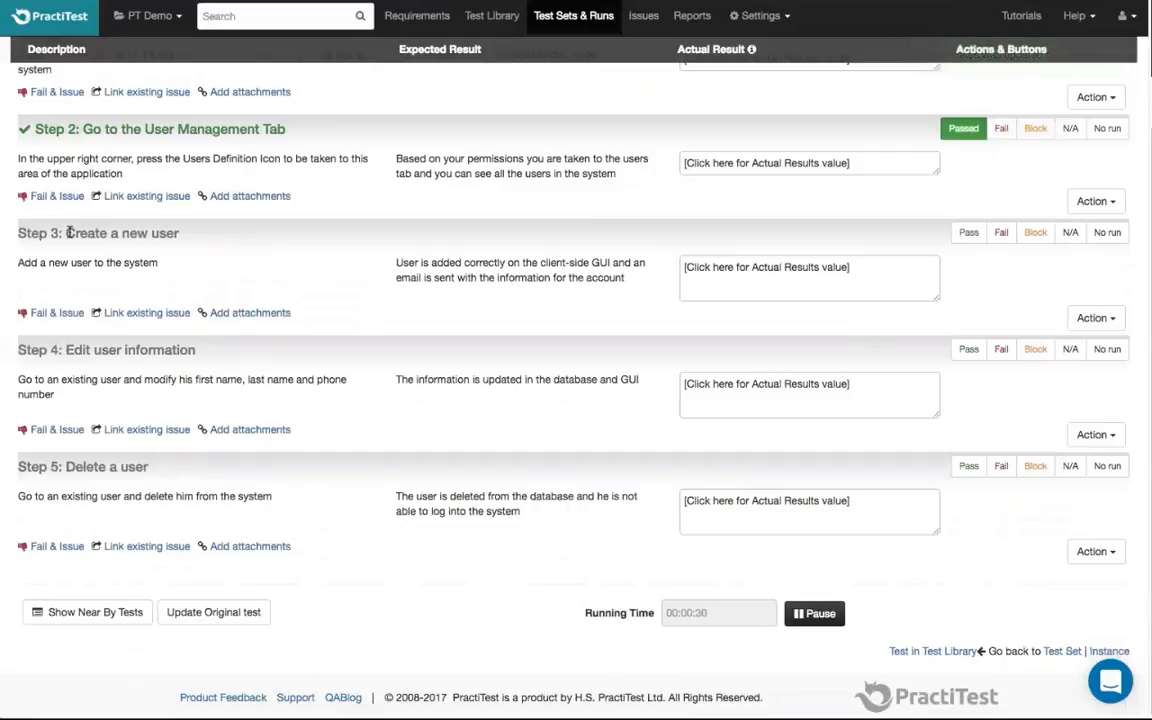
Step: Record "Exception 500 when accessing the module" as the actual result of step 3, Create a new user, and save it
left_click(776, 267)
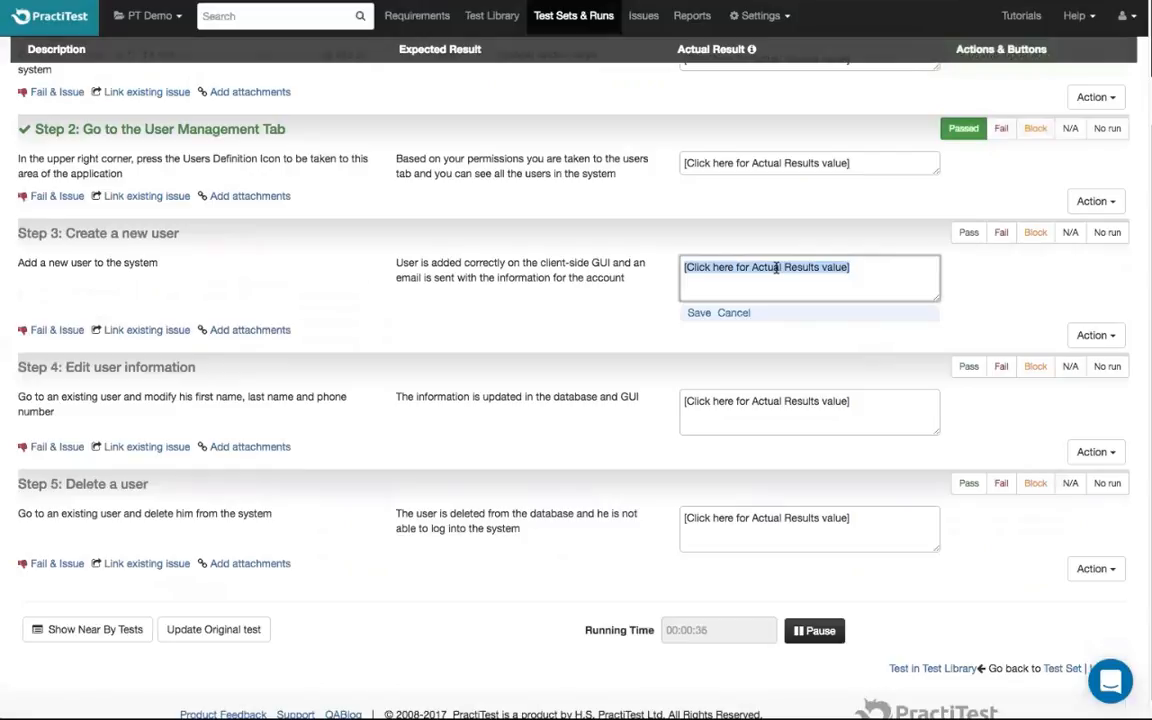
type("Exception ")
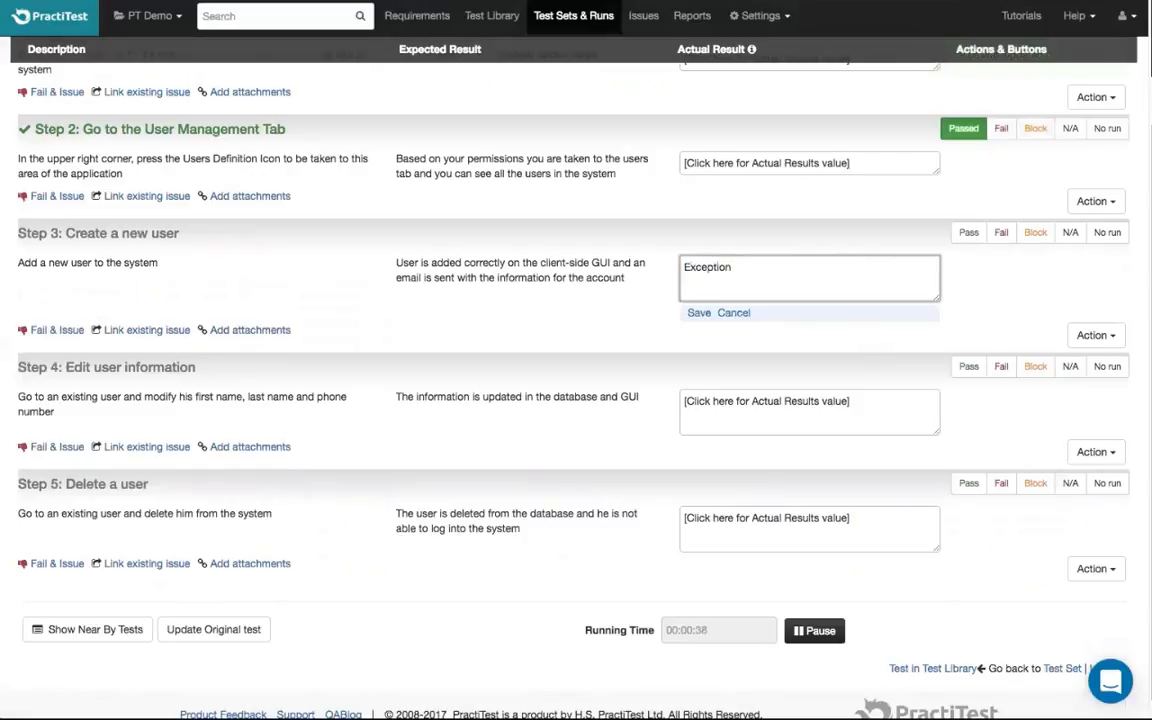
type("500 whn en accessing the ")
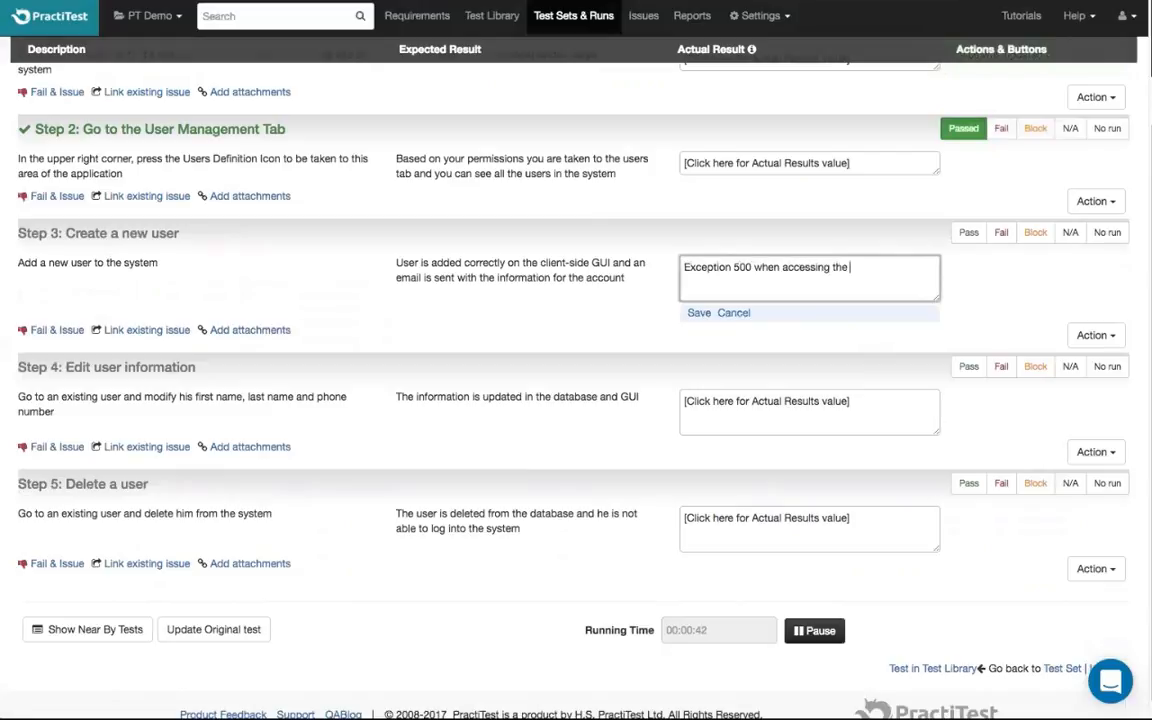
type("module")
left_click(700, 313)
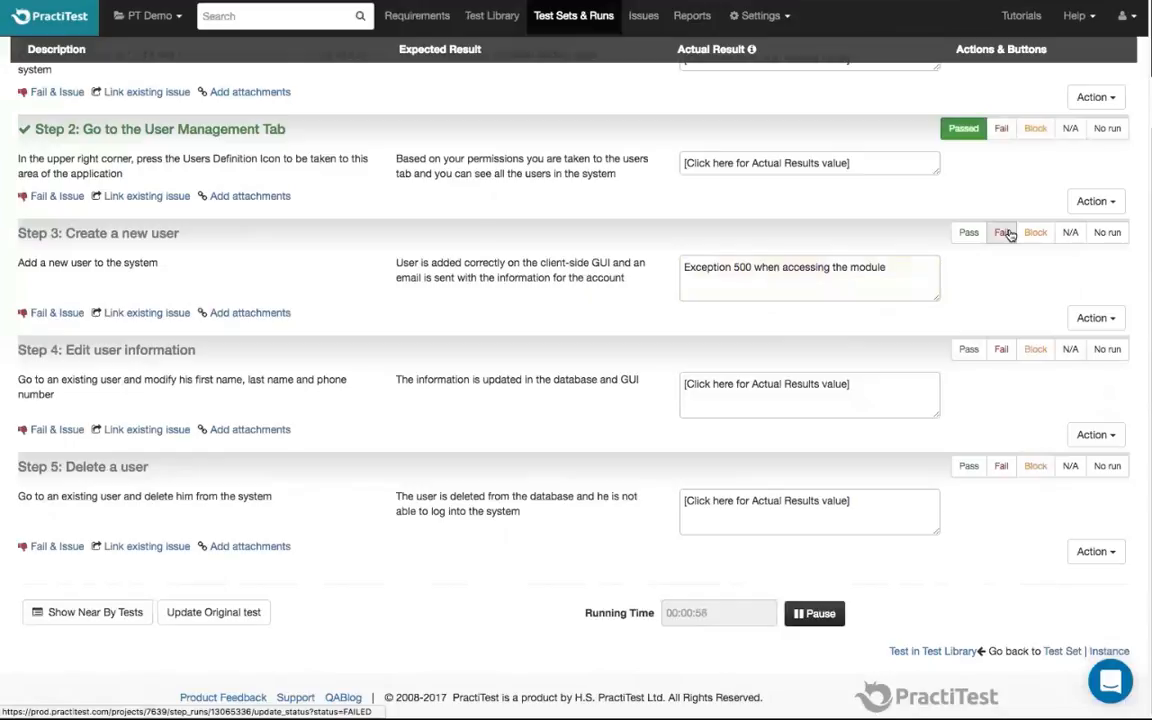
Step: Fail step 3 with a new issue and make the actual result line in the issue's description bold
left_click(57, 315)
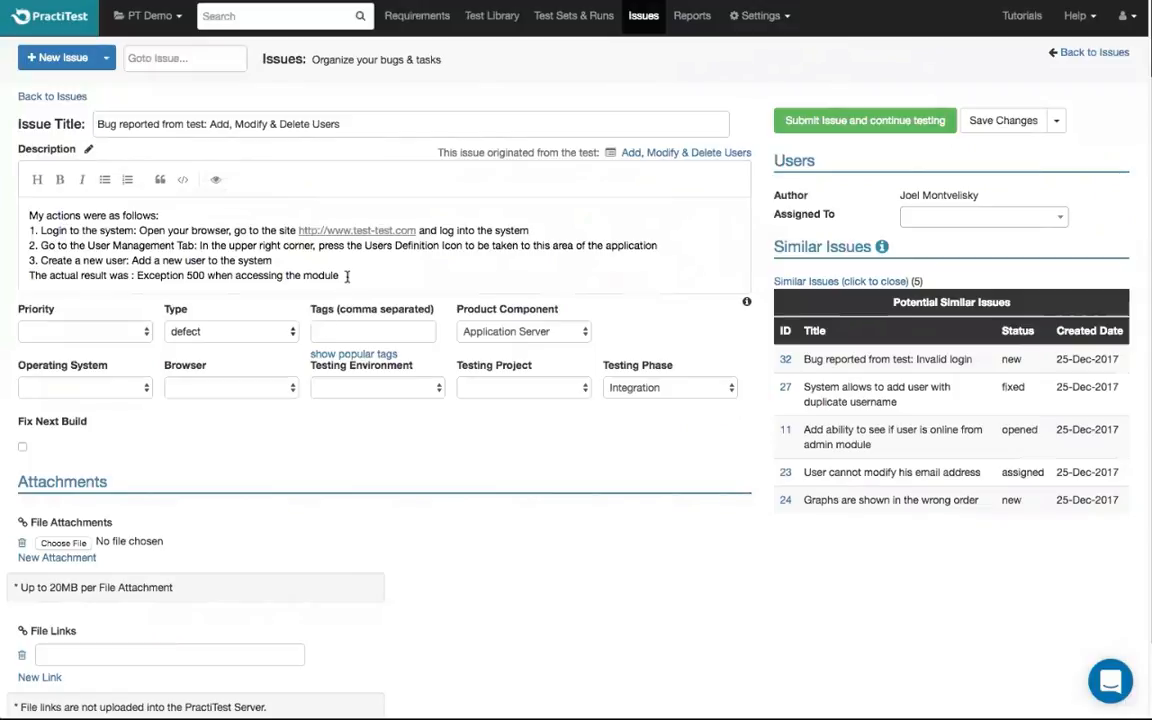
left_click_drag(347, 276, 31, 277)
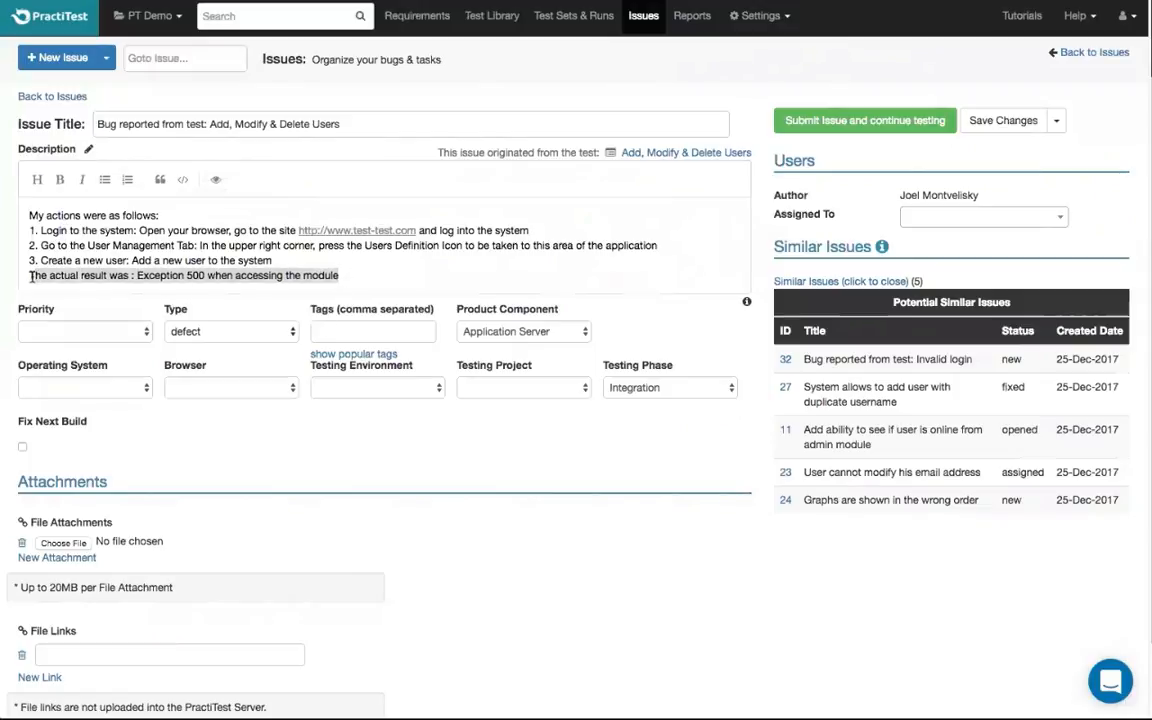
left_click(62, 180)
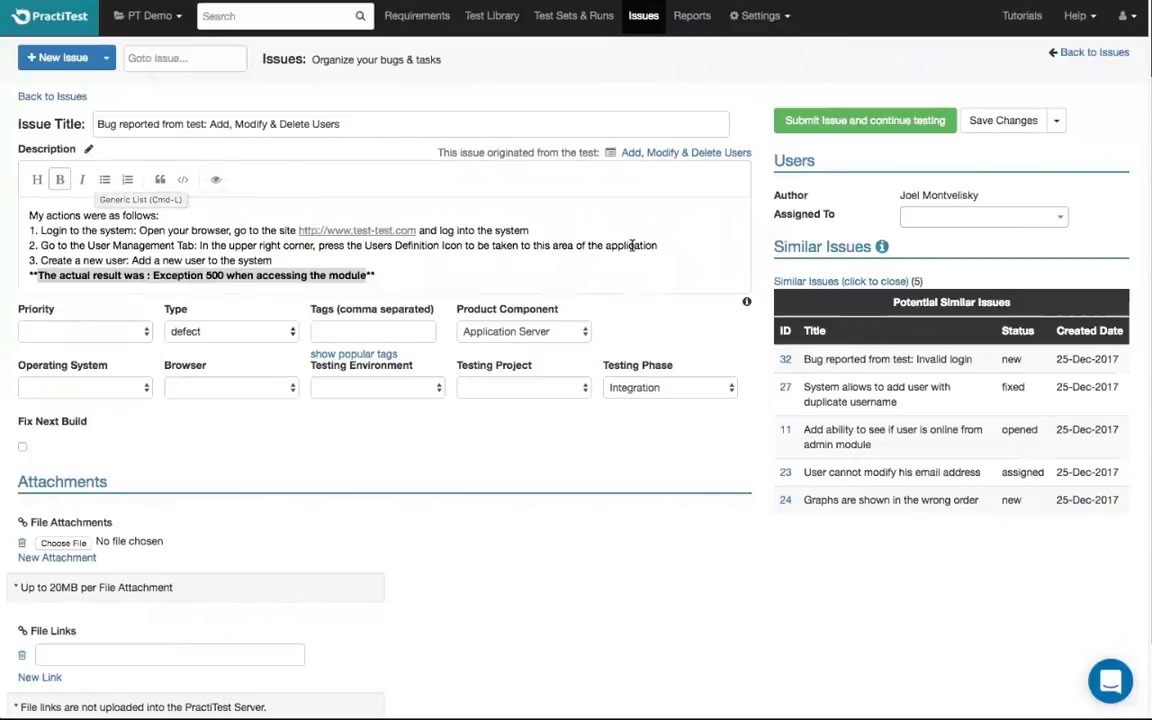
Step: Assign the issue to a developer, set its priority to 2-high, and submit it to continue testing
left_click(1021, 222)
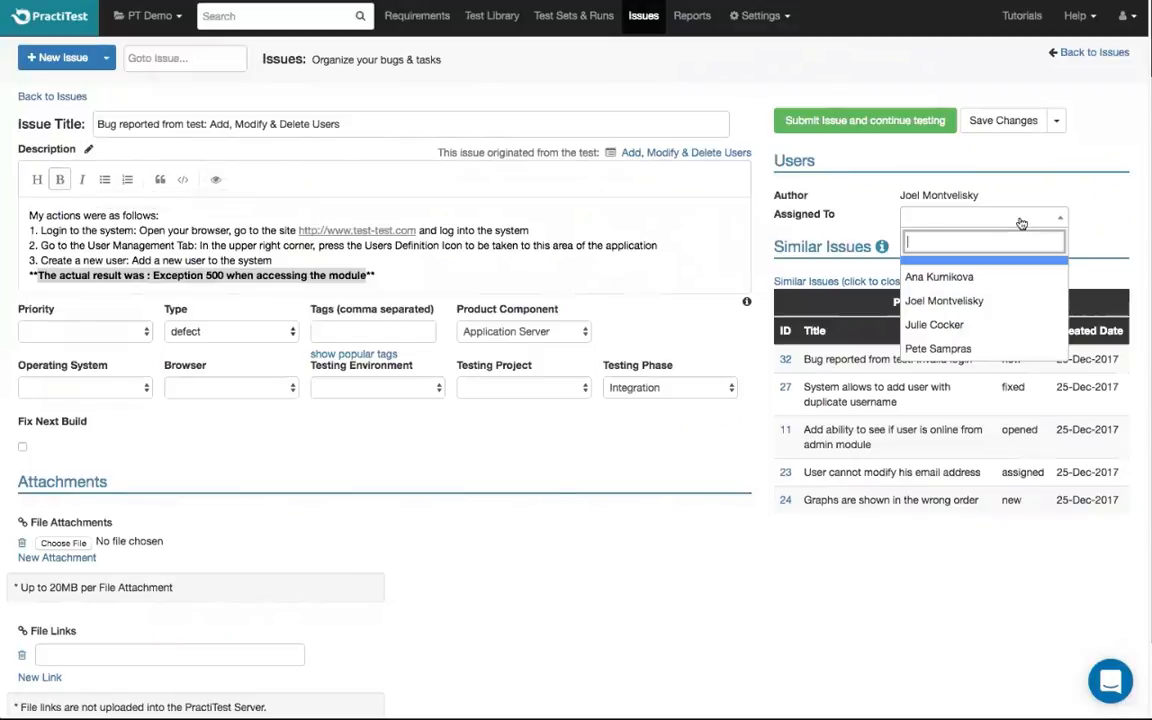
left_click(994, 332)
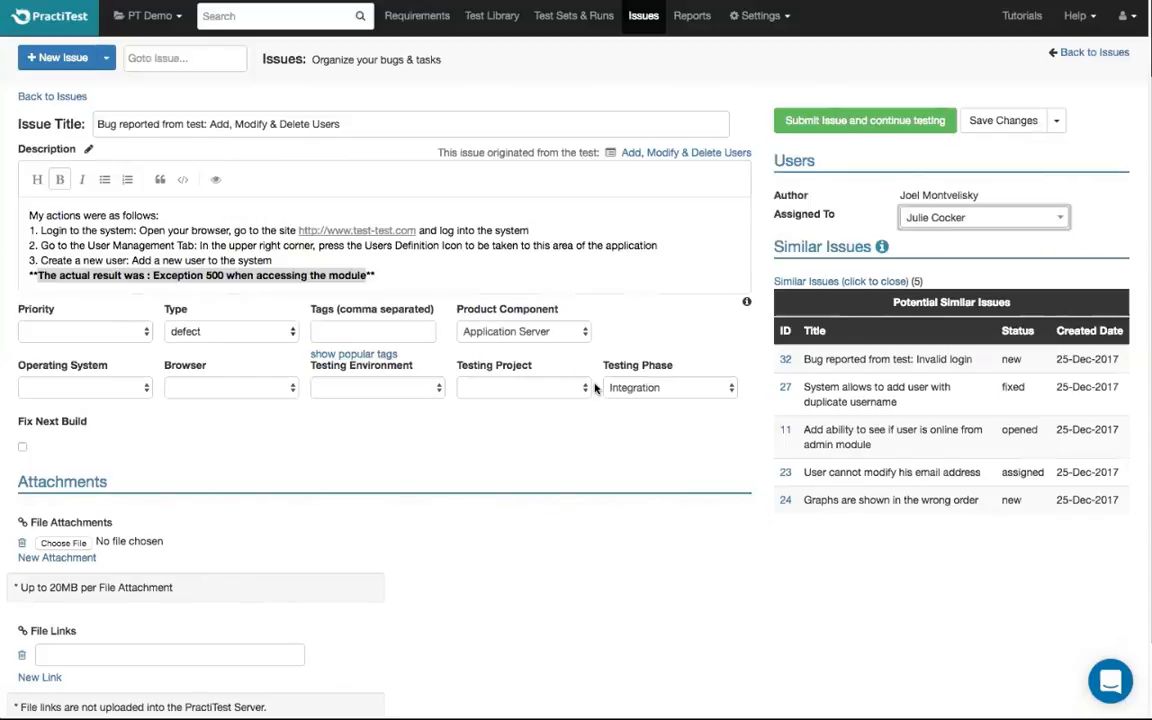
left_click(63, 335)
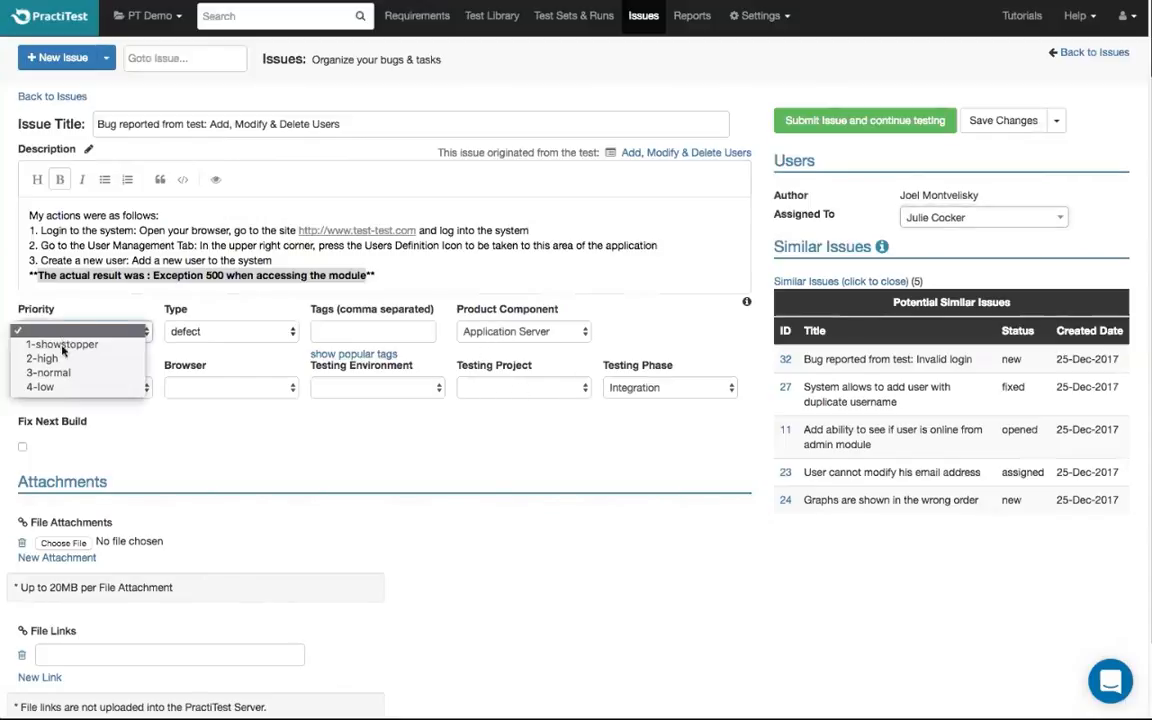
left_click(50, 357)
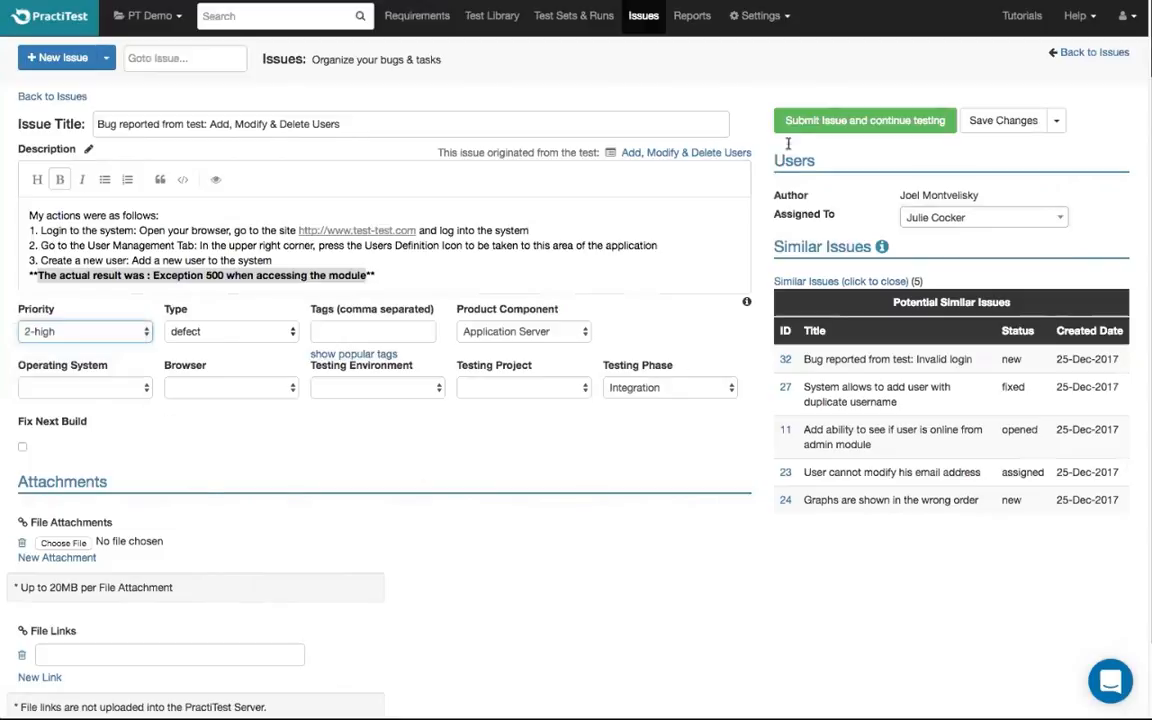
left_click(866, 121)
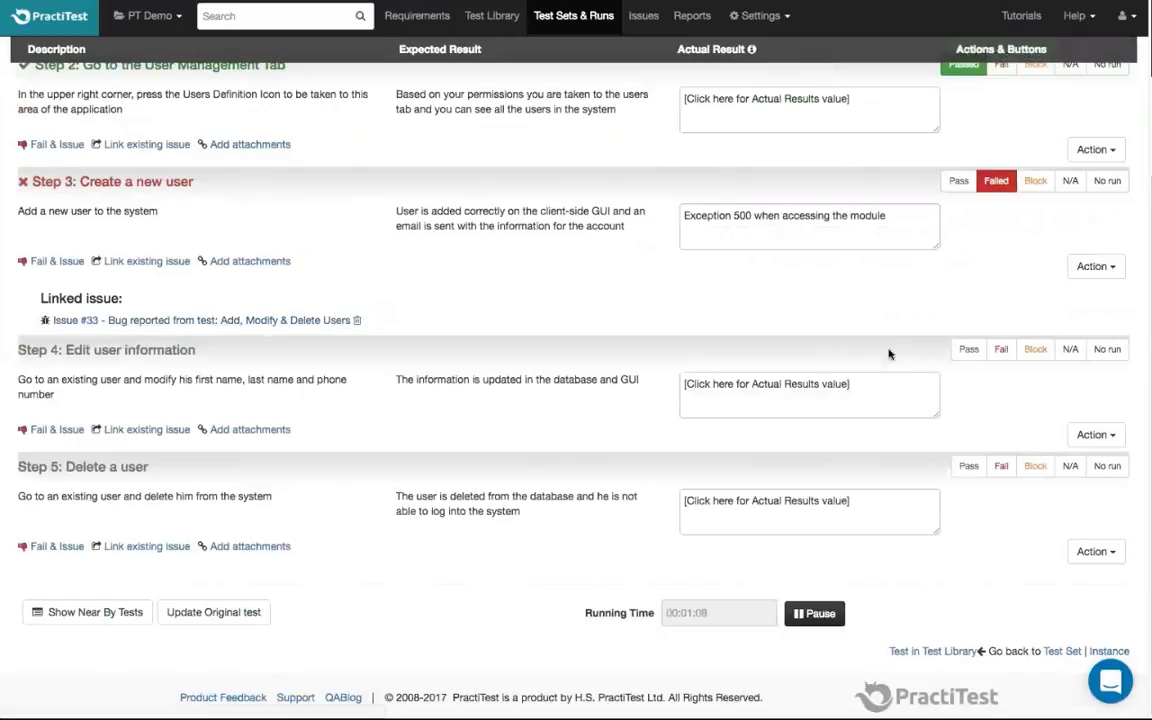
Step: Mark steps 4 and 5 of the run as passed and return to the test set
left_click(968, 350)
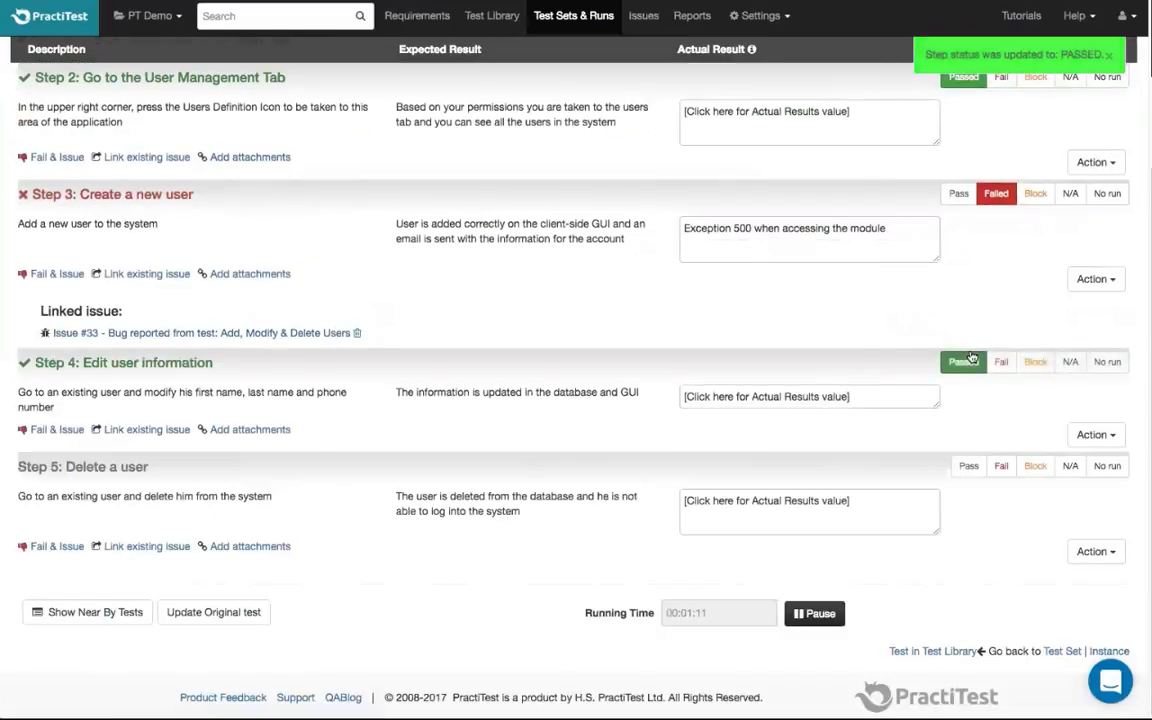
left_click(968, 467)
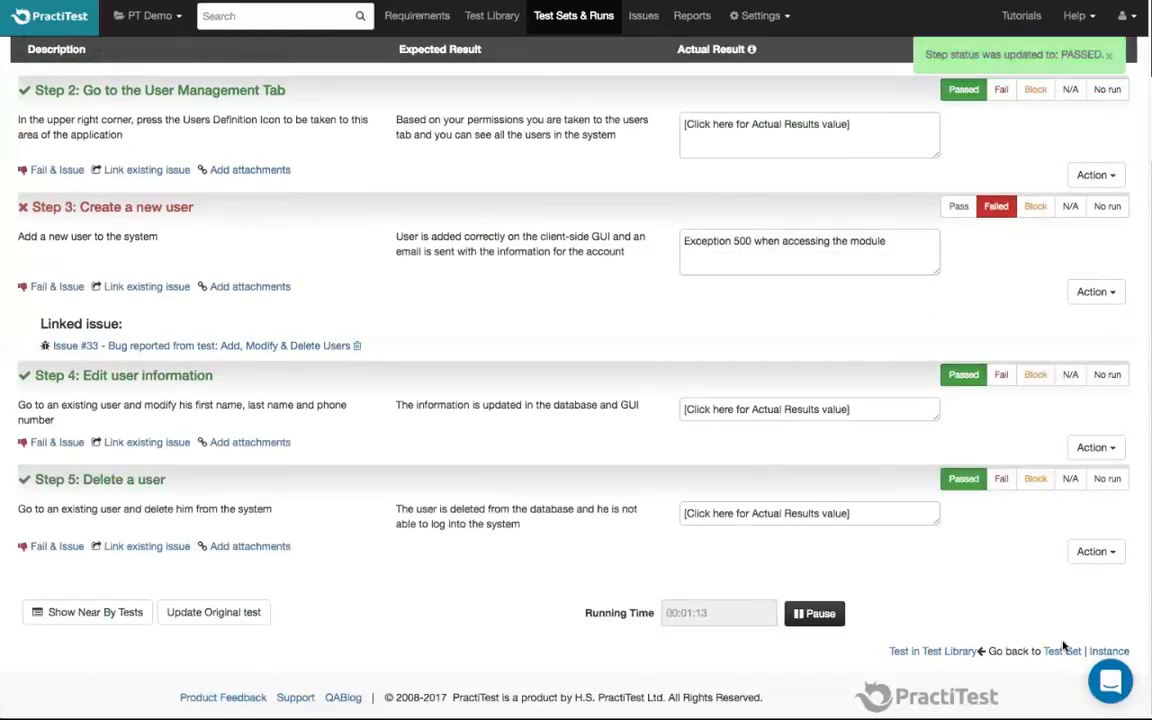
left_click(1064, 652)
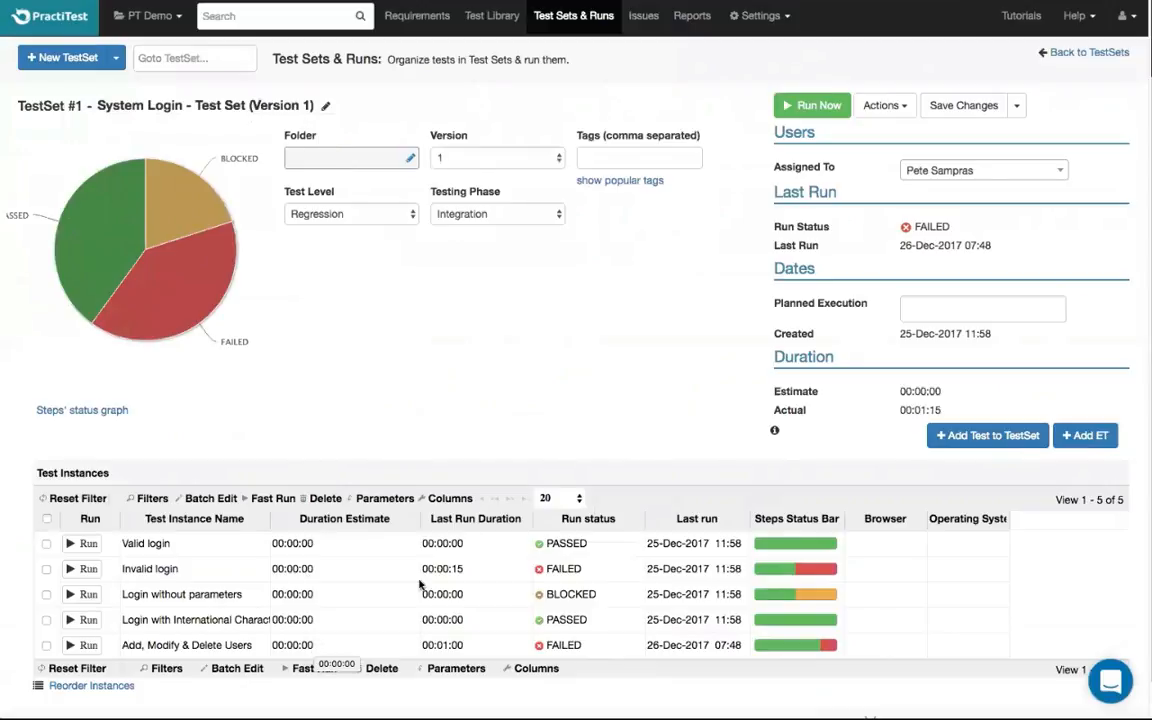
Step: Look over the list of all test sets and the list of all issues, including where a new issue is started
left_click(576, 24)
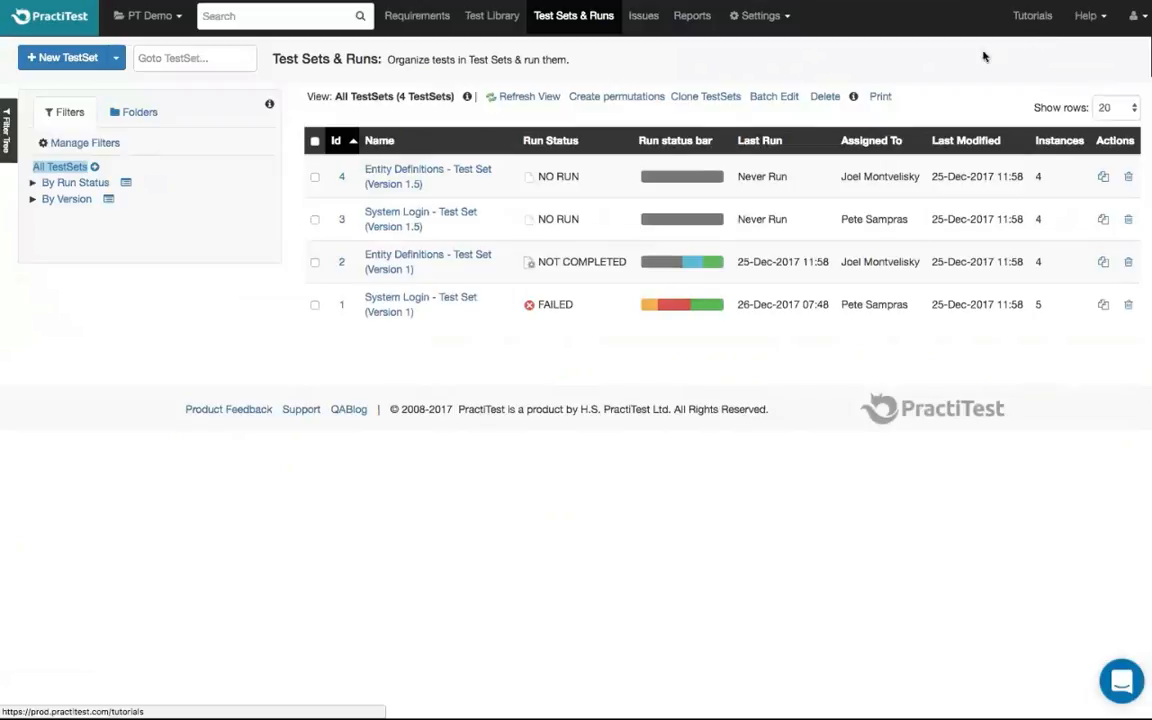
left_click(644, 18)
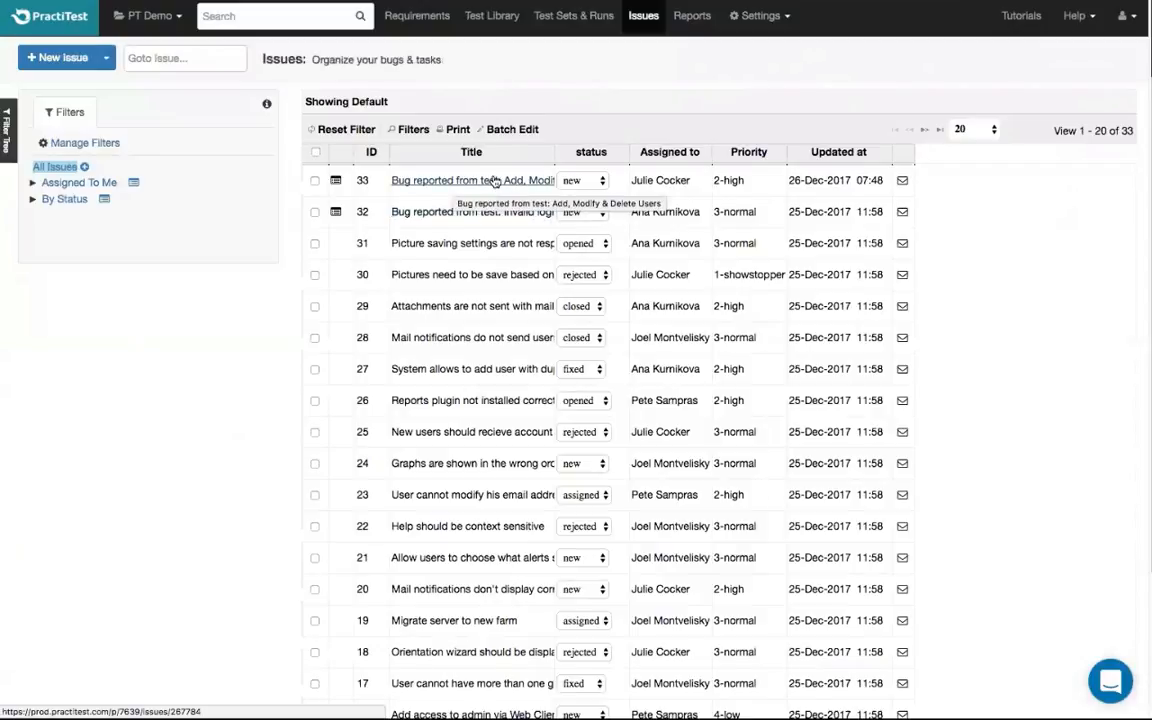
left_click(62, 59)
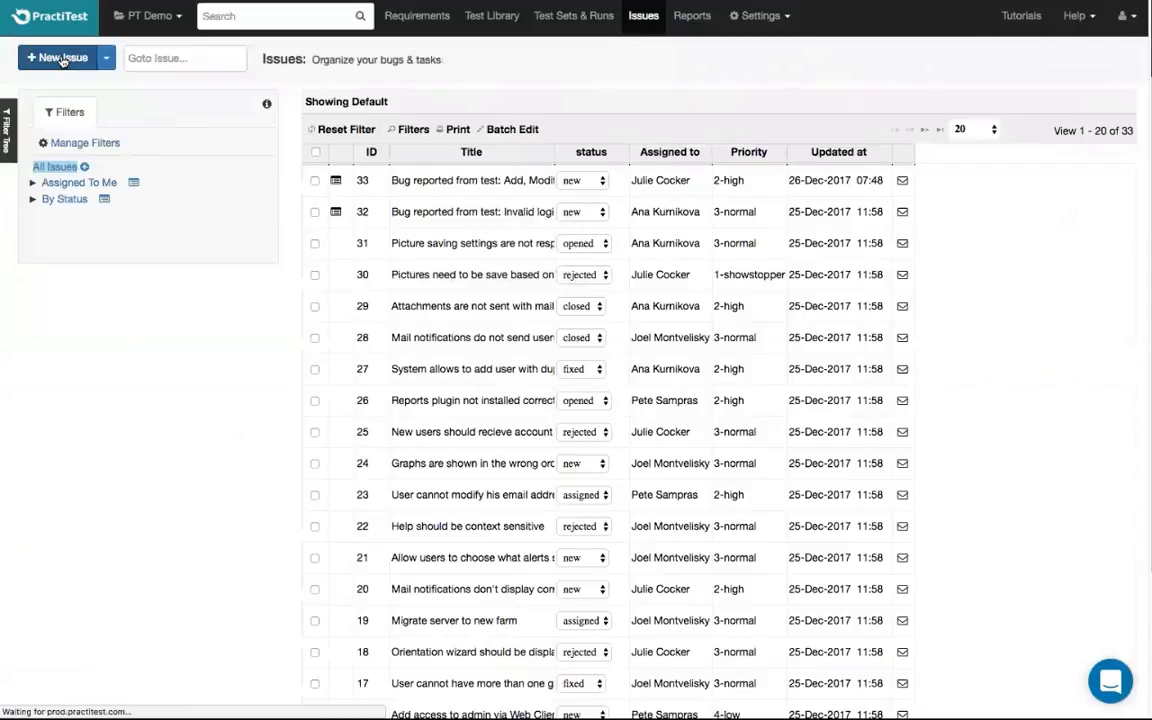
left_click(658, 23)
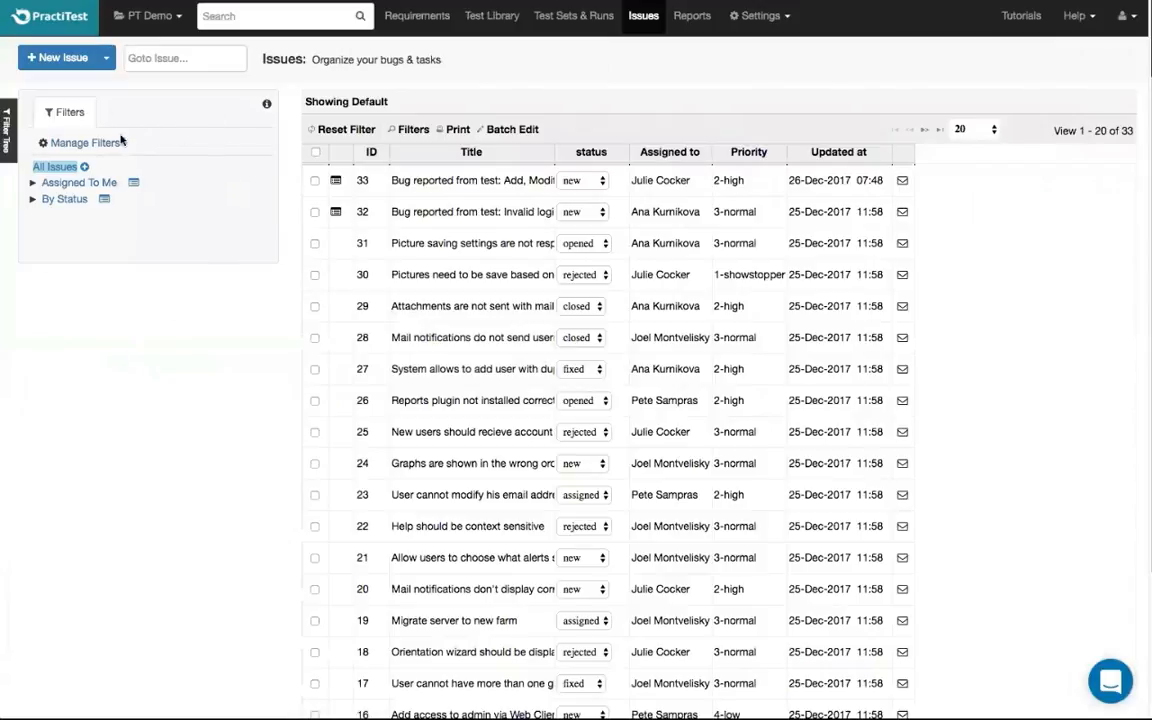
Step: Open the User definition functions test in the Test Library and review the options of its Test Level and Testing Phase fields
left_click(503, 21)
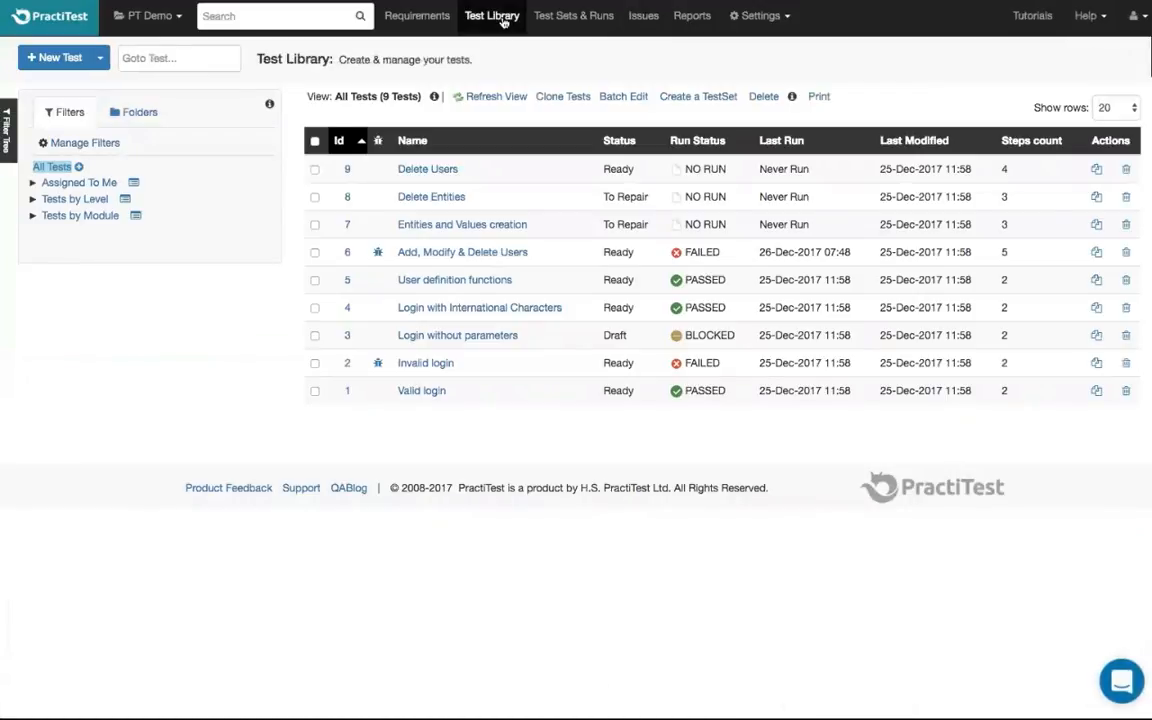
left_click(469, 282)
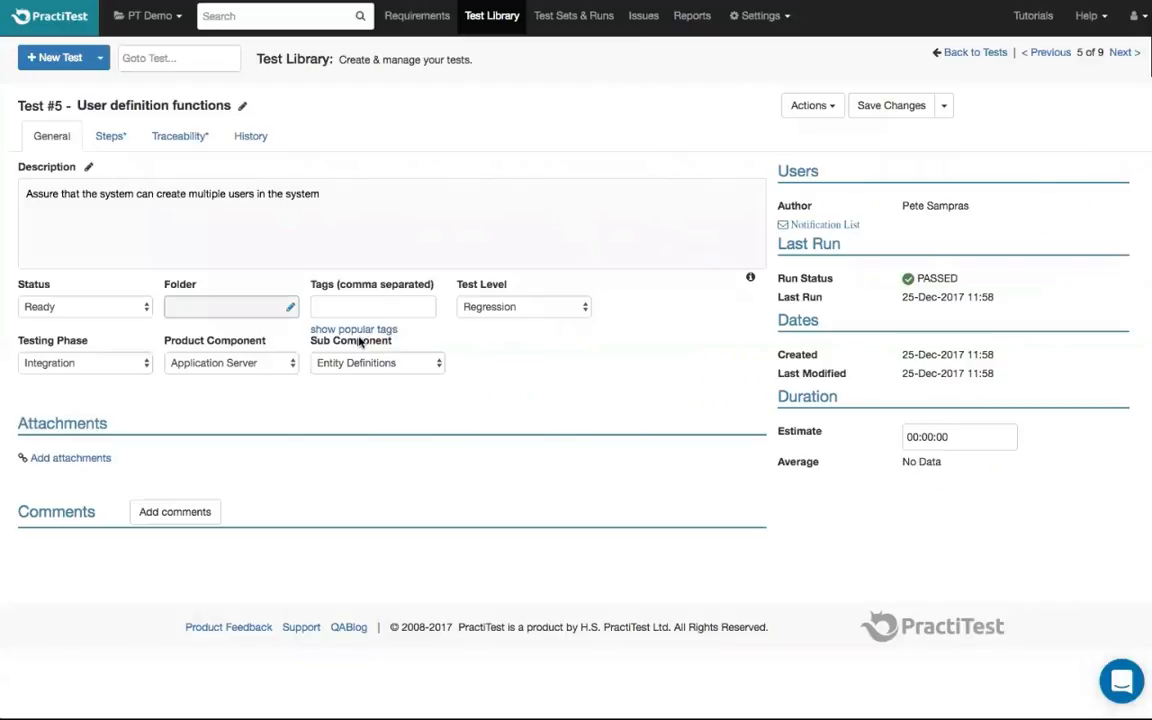
left_click(550, 311)
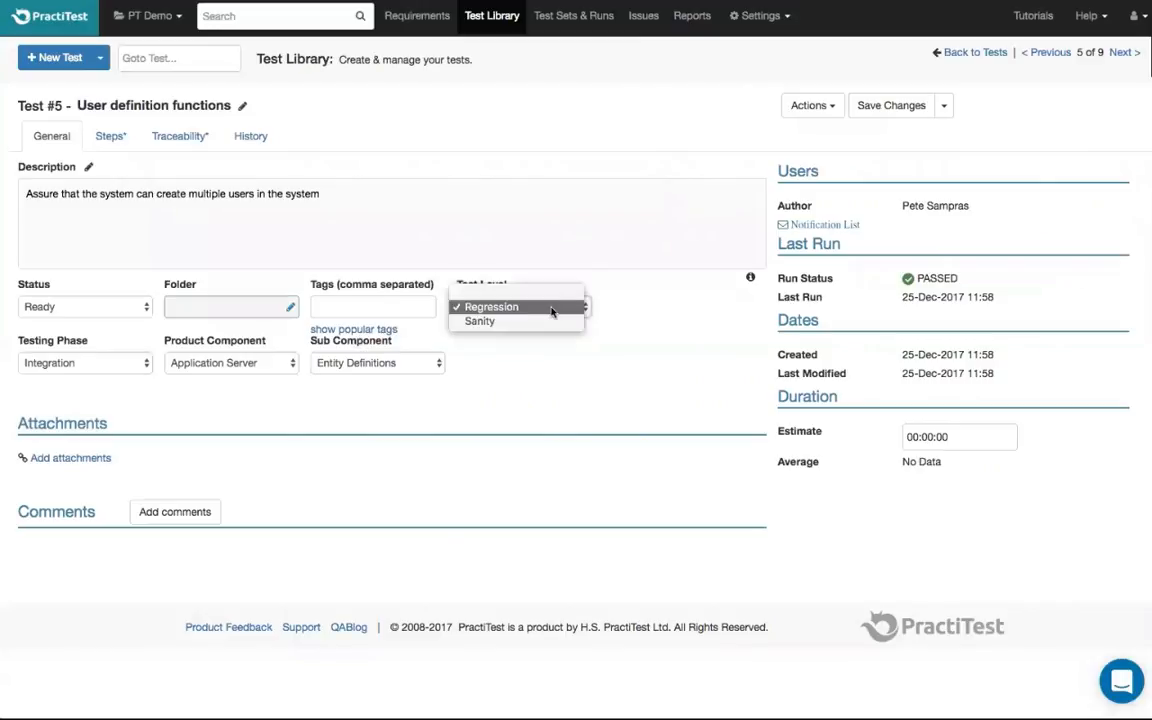
left_click(550, 308)
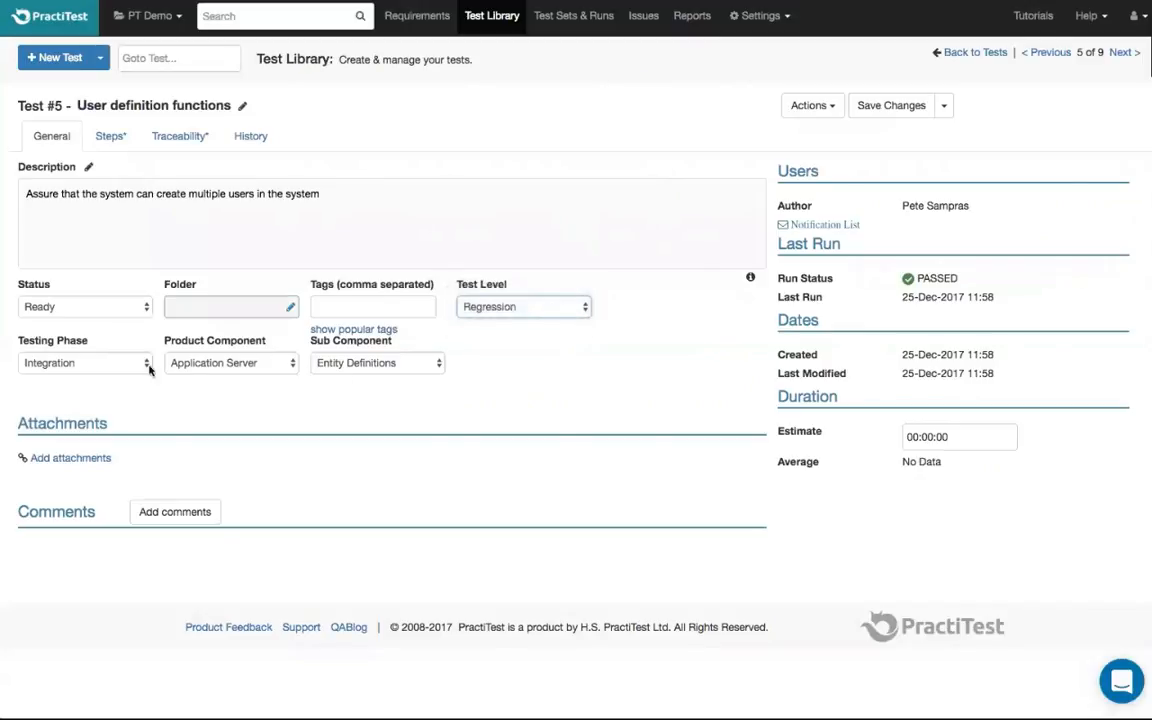
left_click(100, 364)
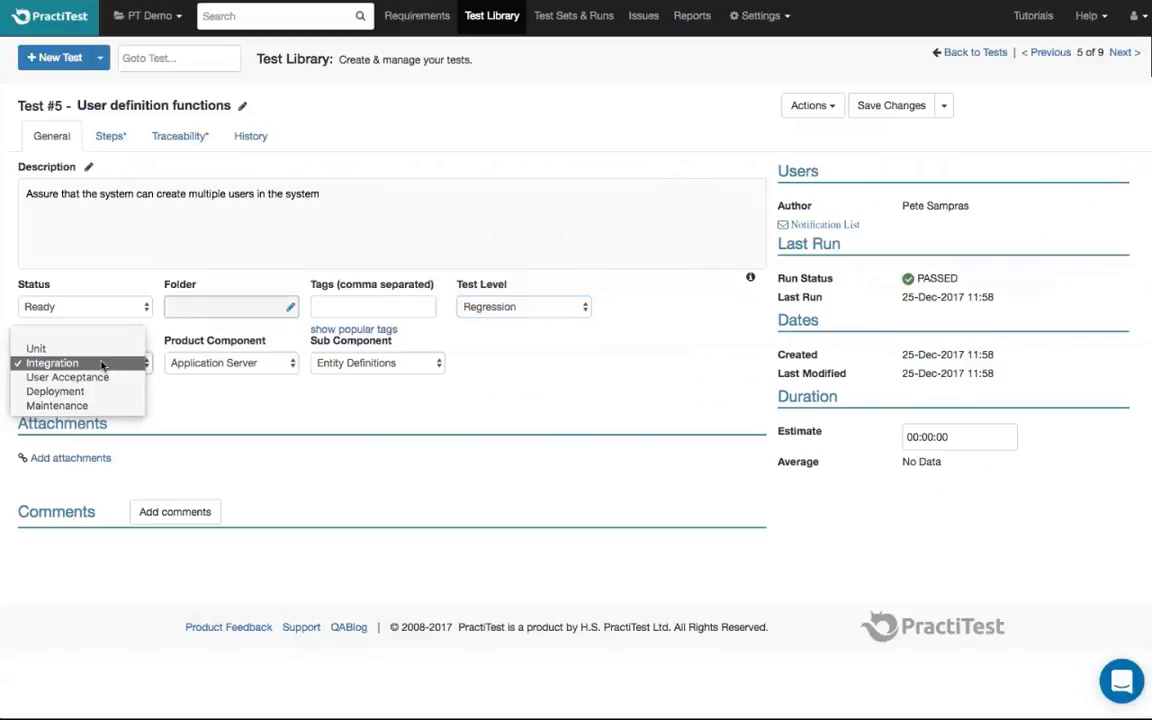
left_click(101, 364)
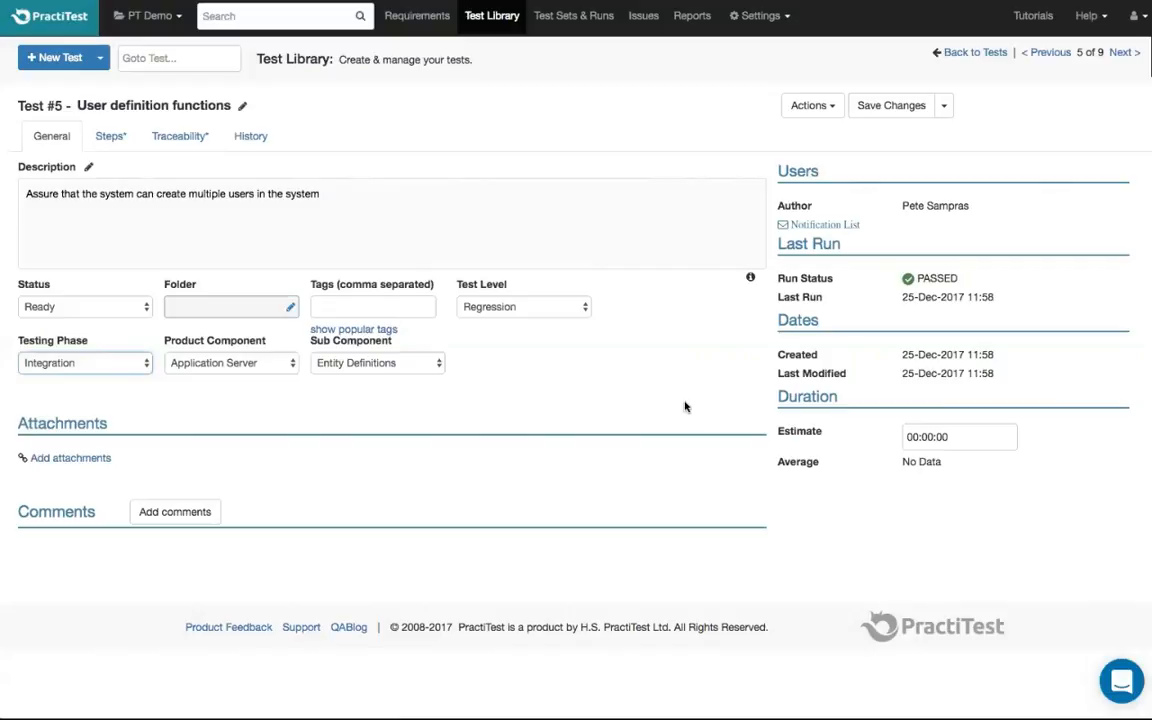
Step: Show the Test Library by the Tests by Module filter, narrowed to its Application Server sub-filter
left_click(493, 18)
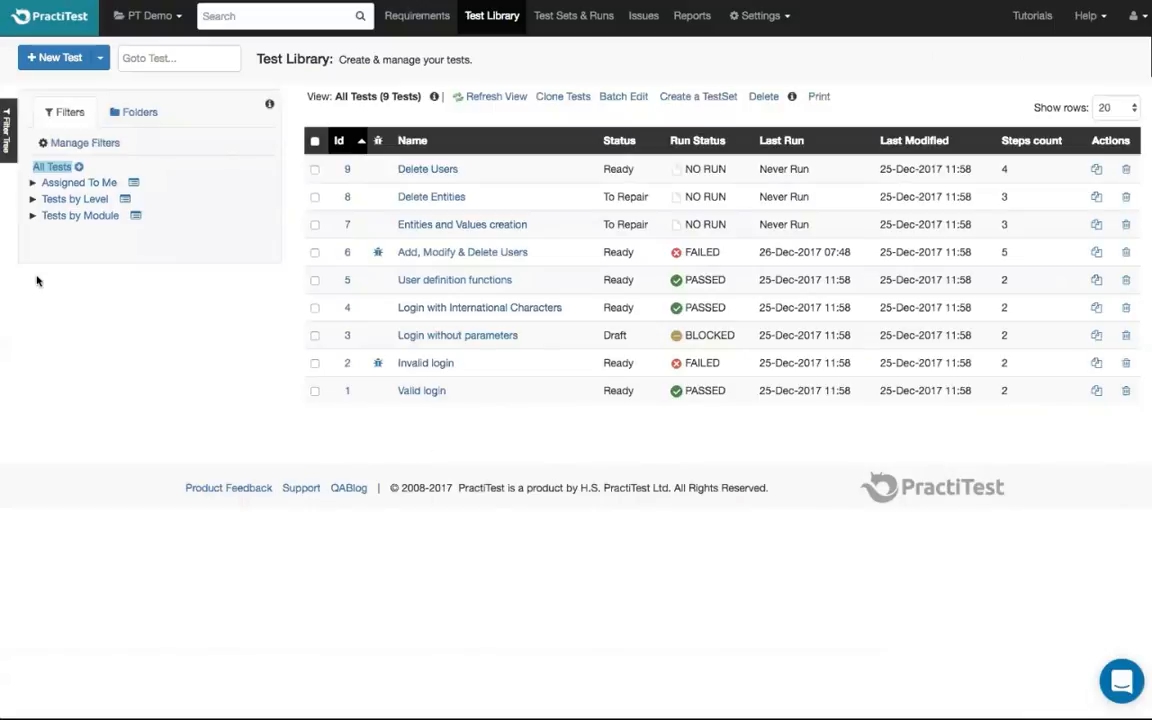
left_click(66, 217)
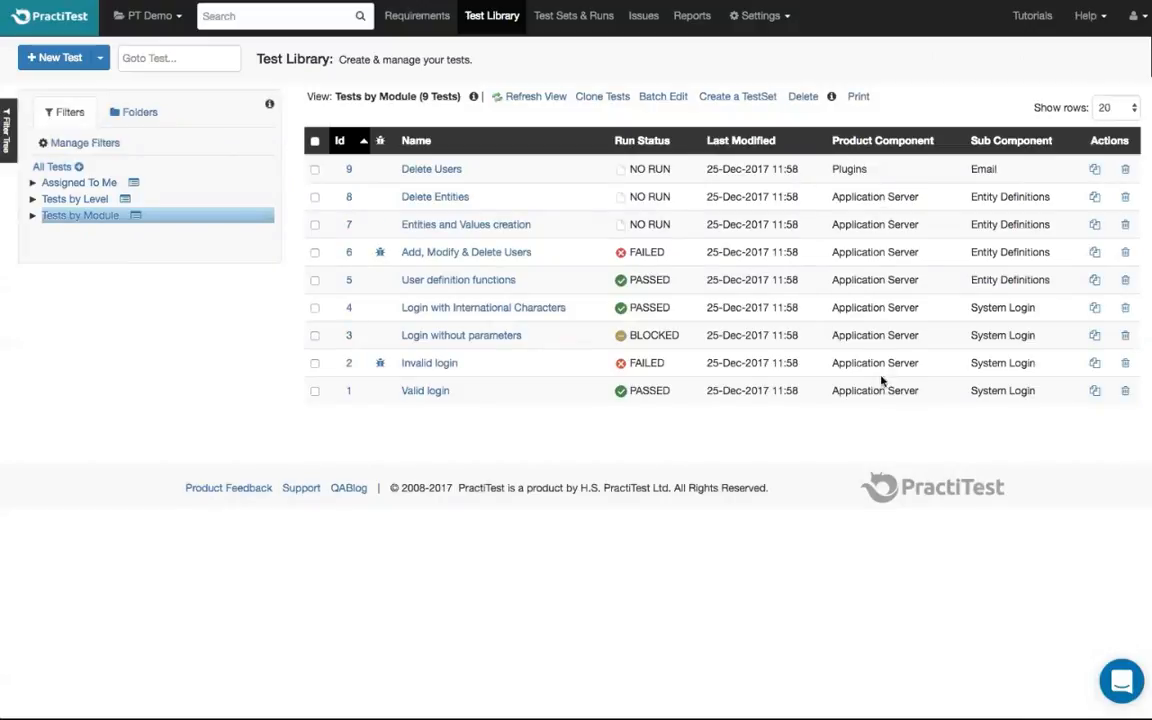
left_click(33, 217)
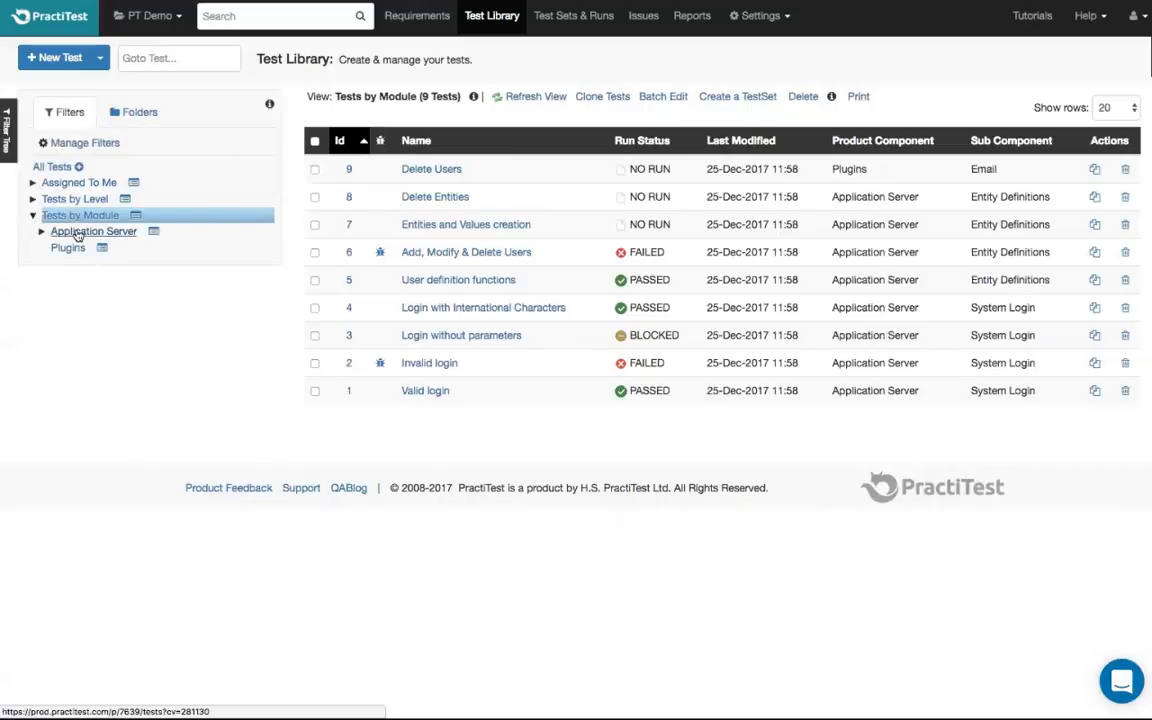
left_click(77, 233)
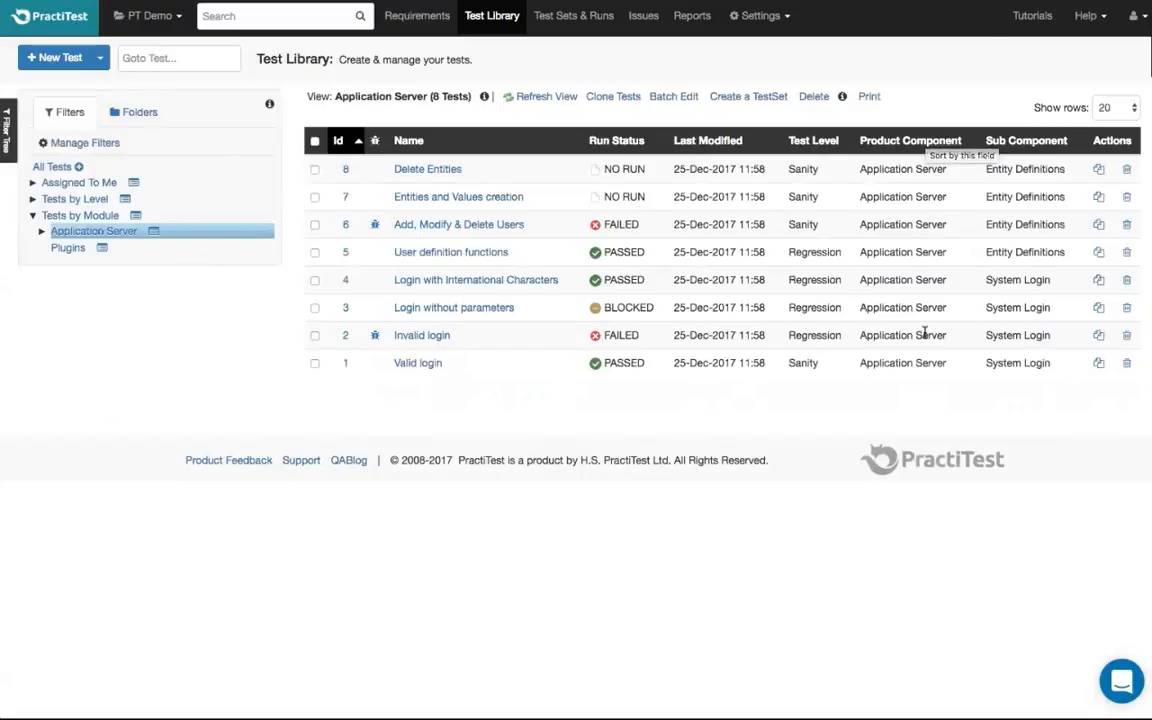
Step: Open the Application Server filter for editing and review the choices of its Product Component criterion
left_click(153, 231)
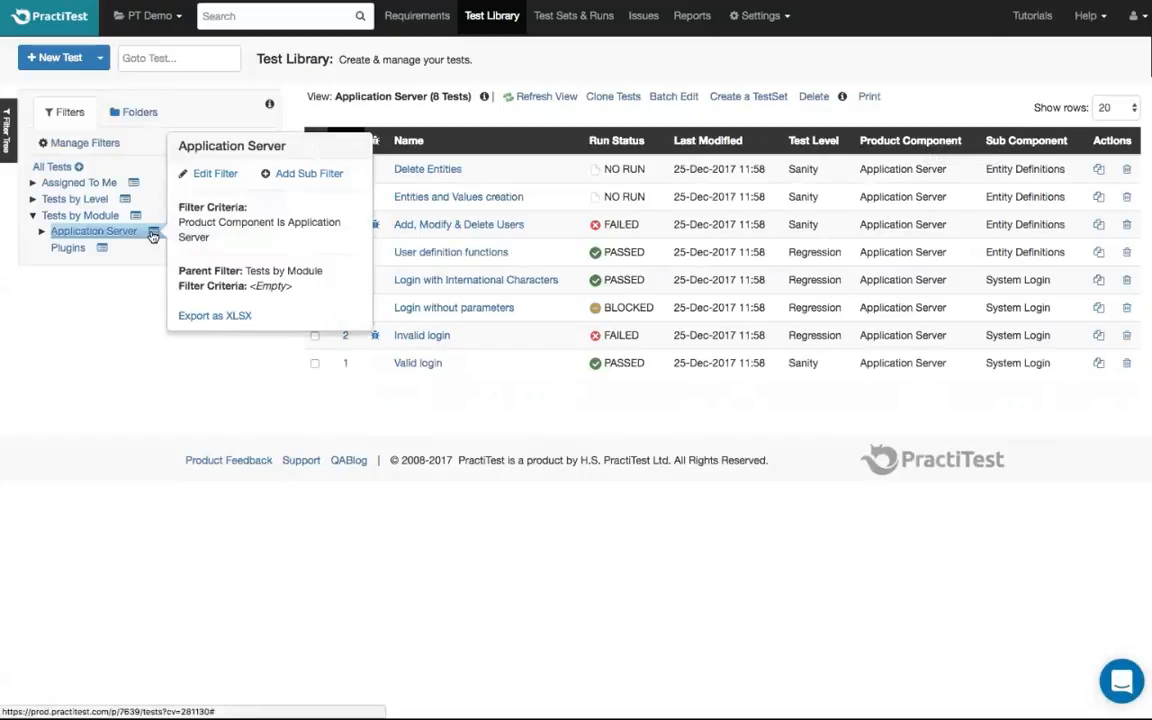
left_click(200, 174)
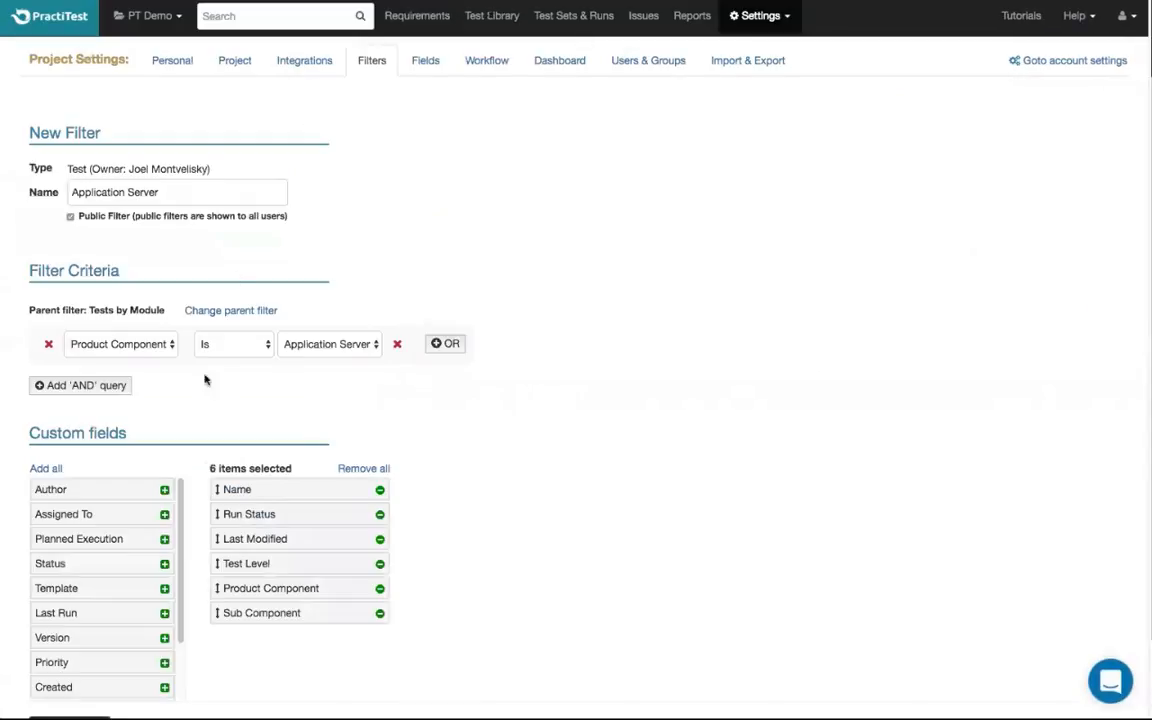
left_click(143, 346)
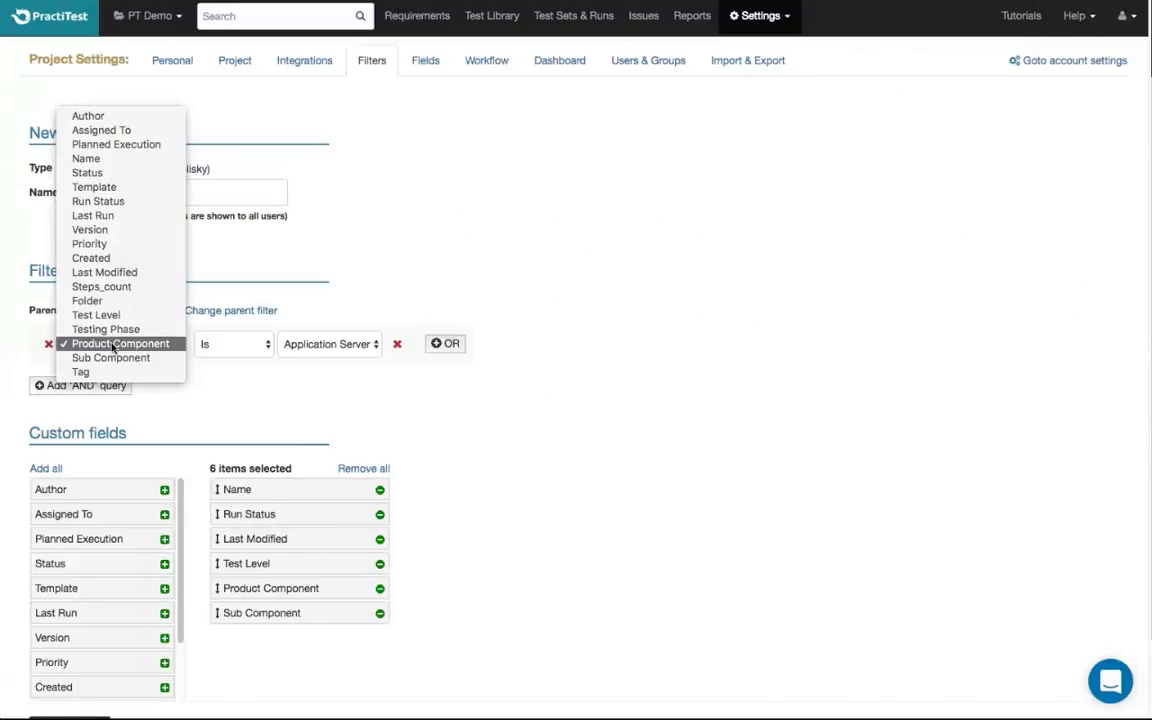
left_click(113, 345)
left_click(229, 346)
left_click(229, 343)
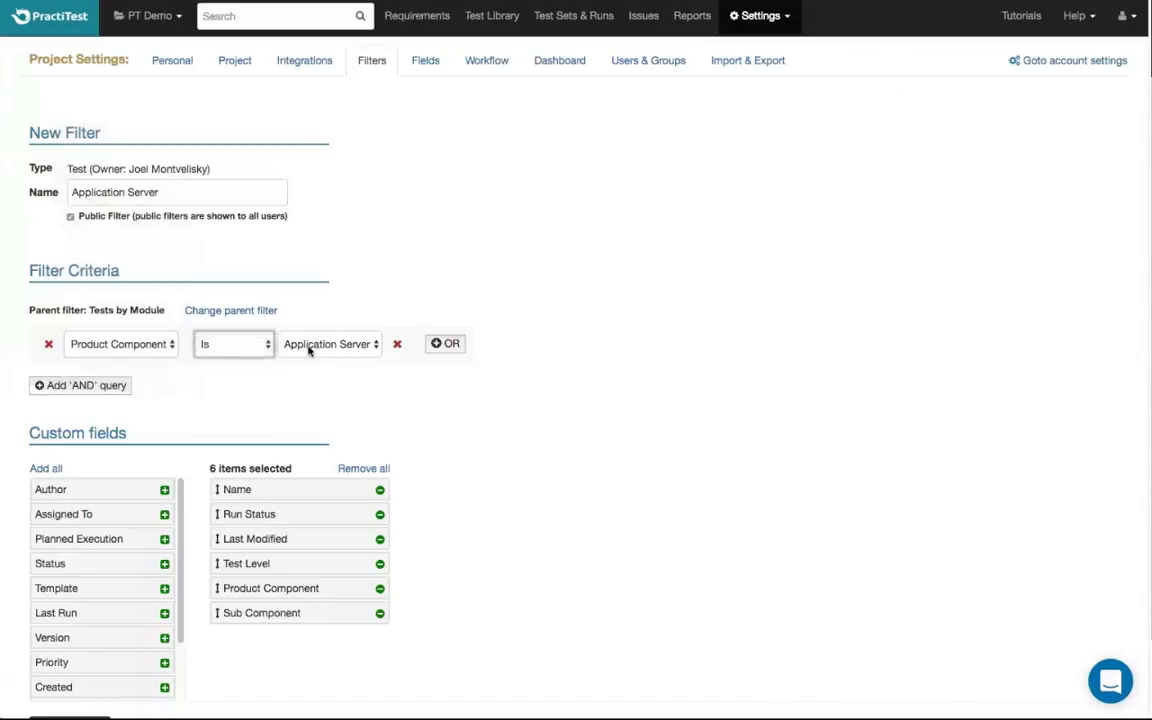
left_click(310, 346)
left_click(313, 346)
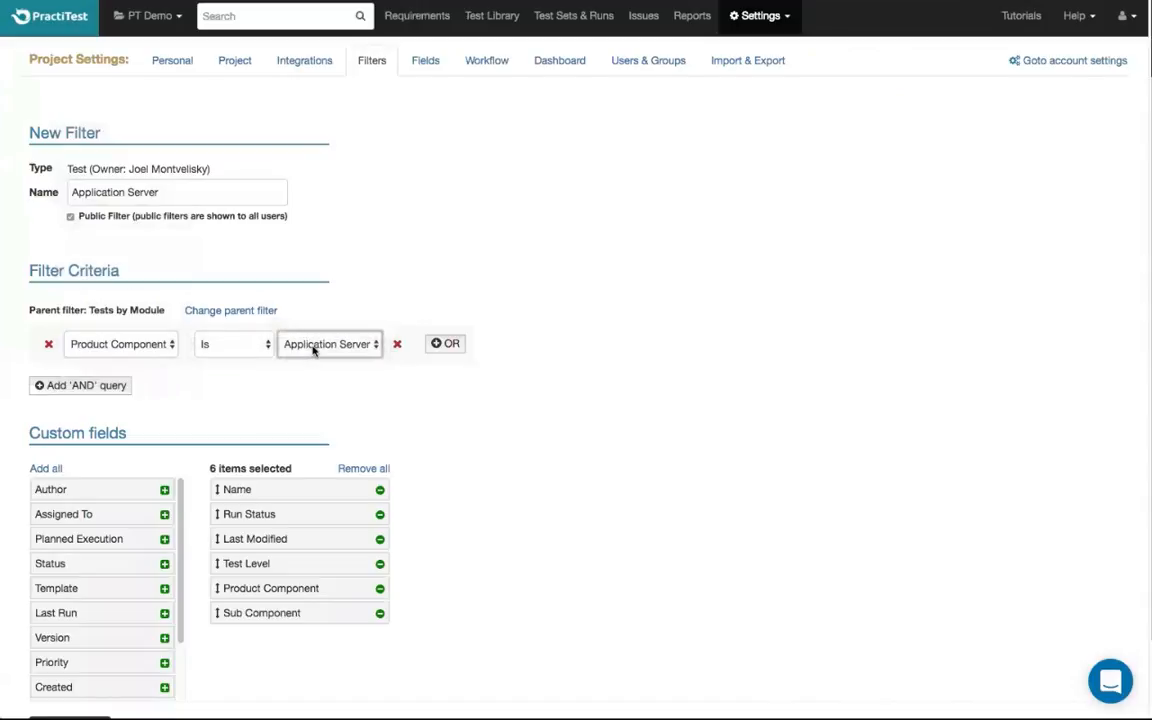
Step: Add an OR condition to the Product Component criterion that matches Database Server
left_click(445, 344)
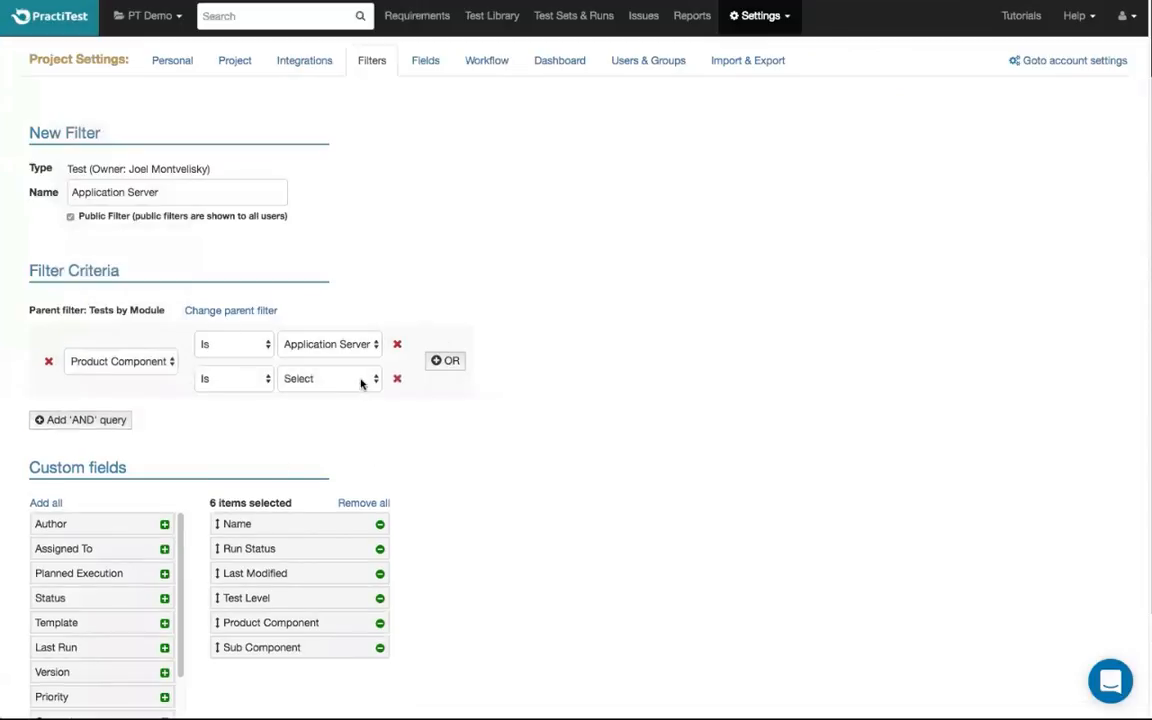
left_click(361, 380)
left_click(353, 405)
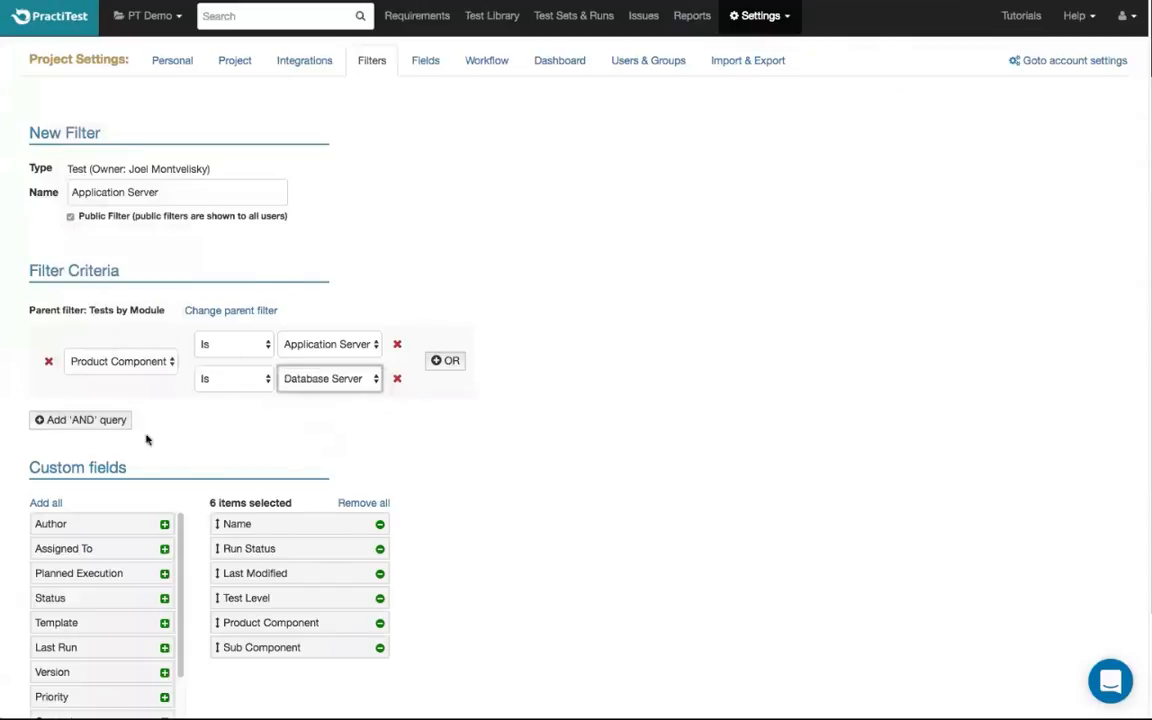
Step: Add an AND query to the filter criteria requiring that Run Status is FAILED
left_click(81, 420)
left_click(84, 421)
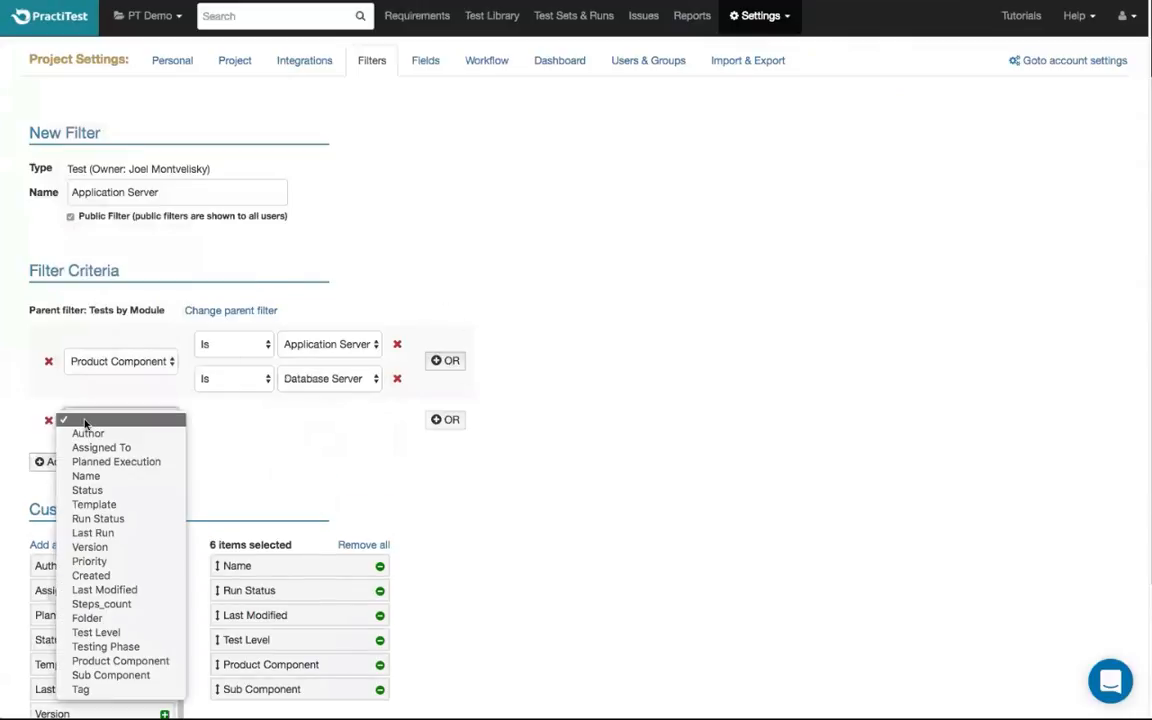
left_click(113, 520)
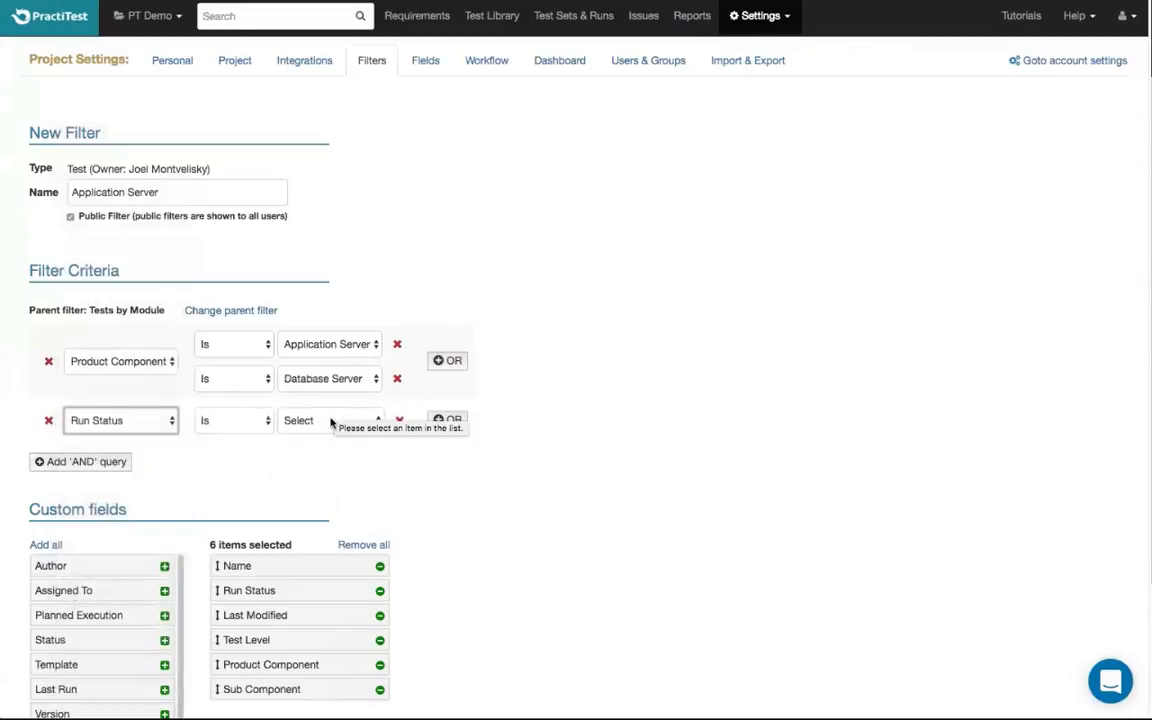
left_click(329, 421)
left_click(326, 454)
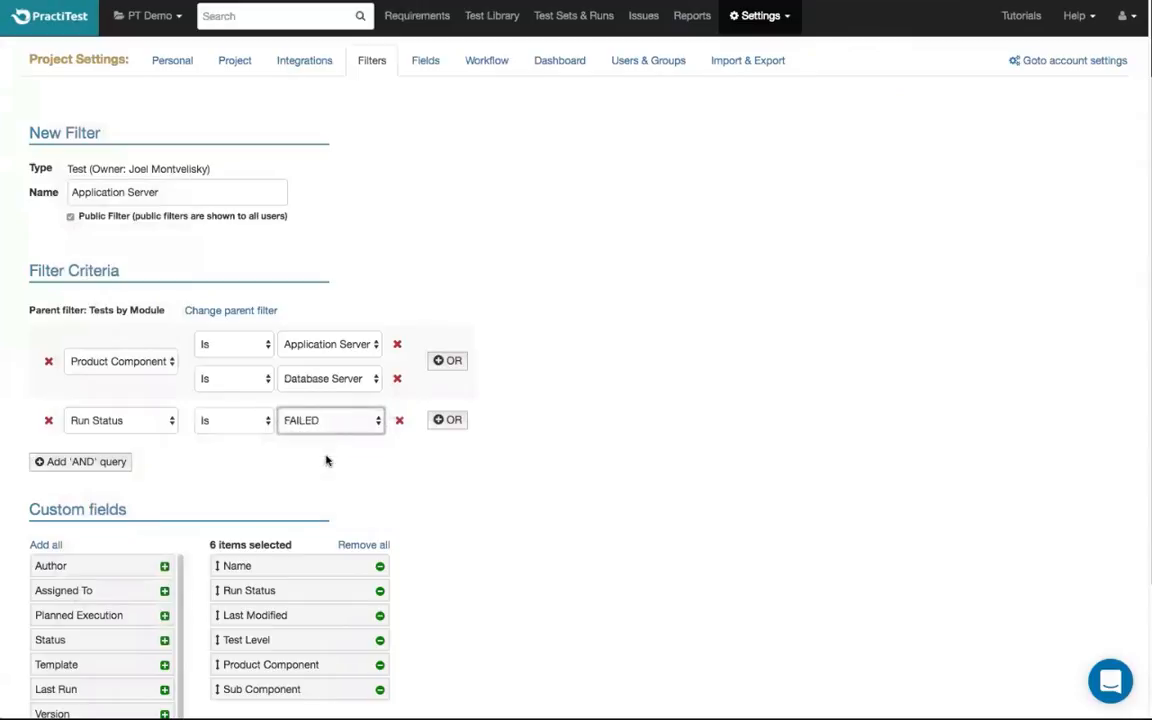
Step: Remove the FAILED and Database Server conditions and try to save the Application Server filter
left_click(399, 420)
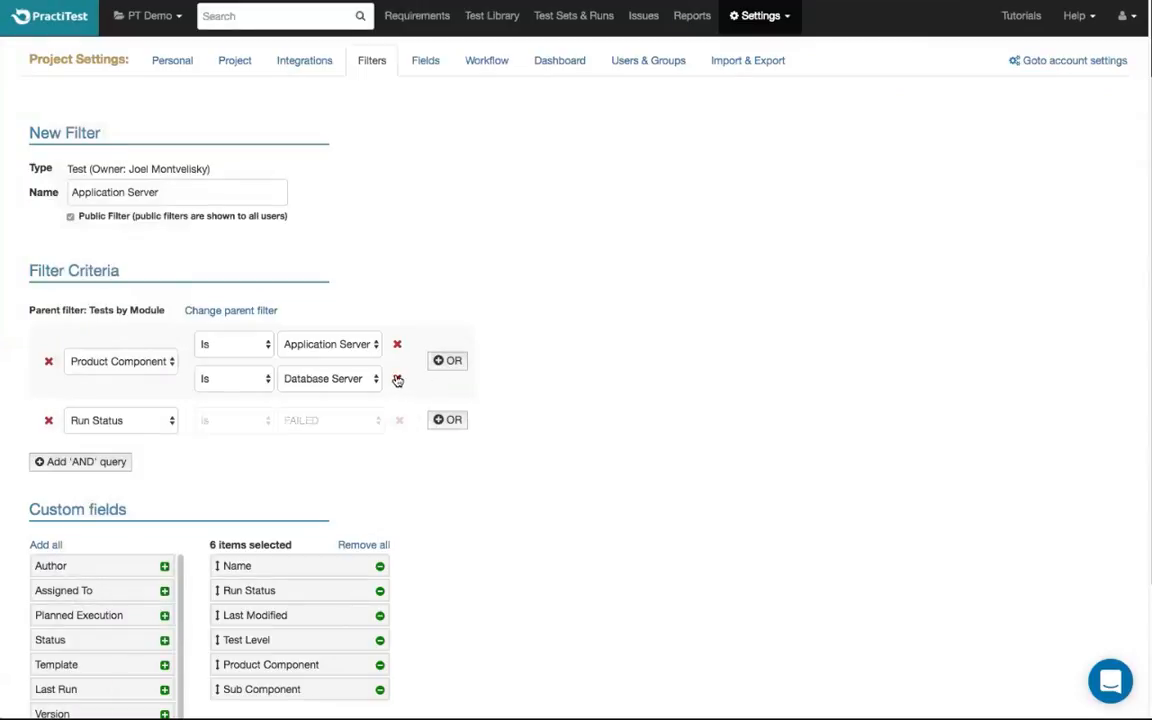
left_click(397, 380)
scroll(396, 378, "down", 3)
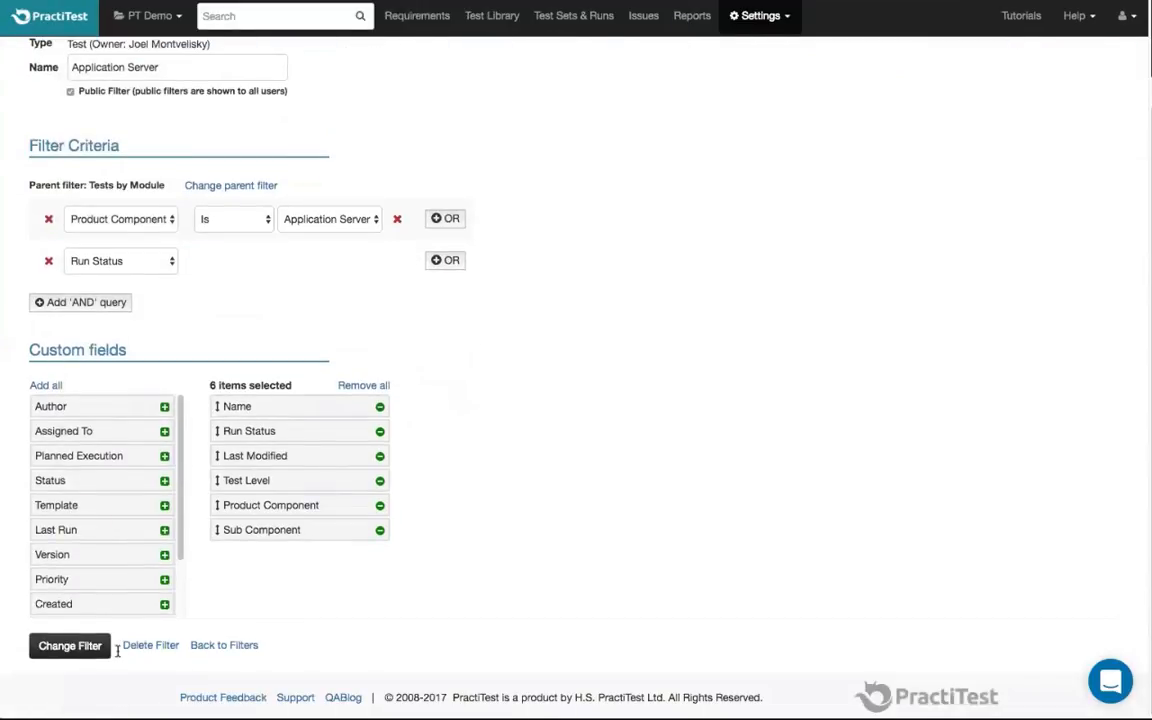
left_click(70, 646)
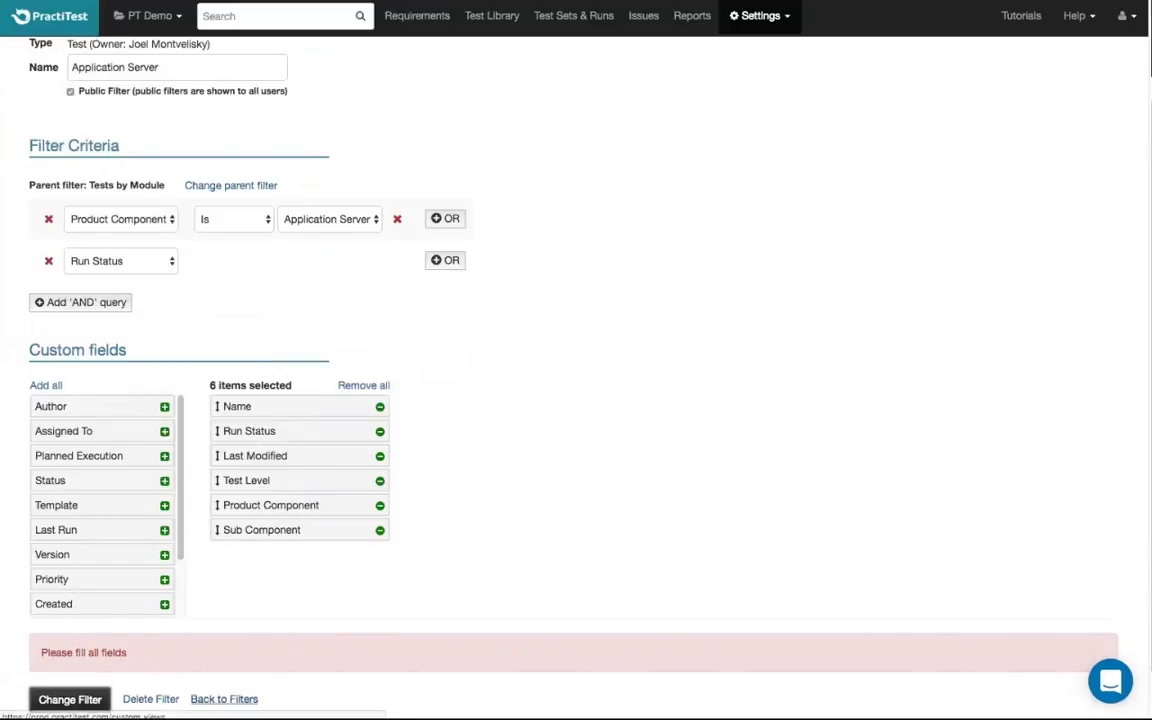
Step: Return to the Test Library and show the tests of Application Server's Entity Definitions sub-filter
left_click(497, 22)
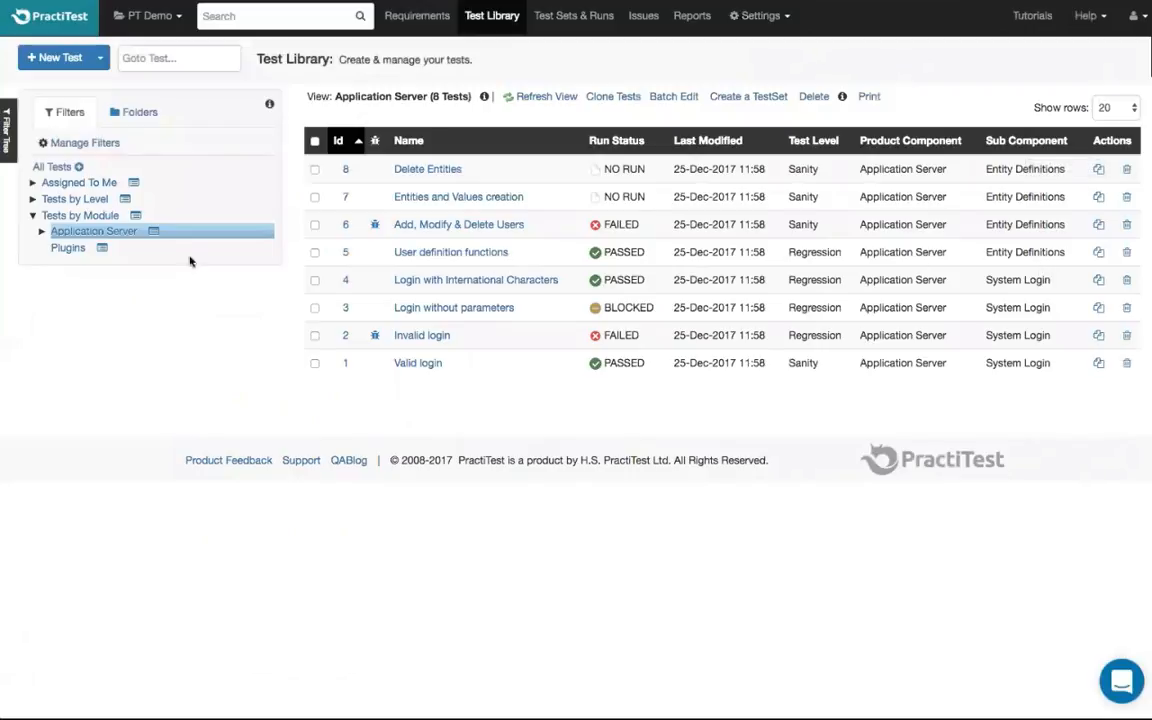
left_click(40, 233)
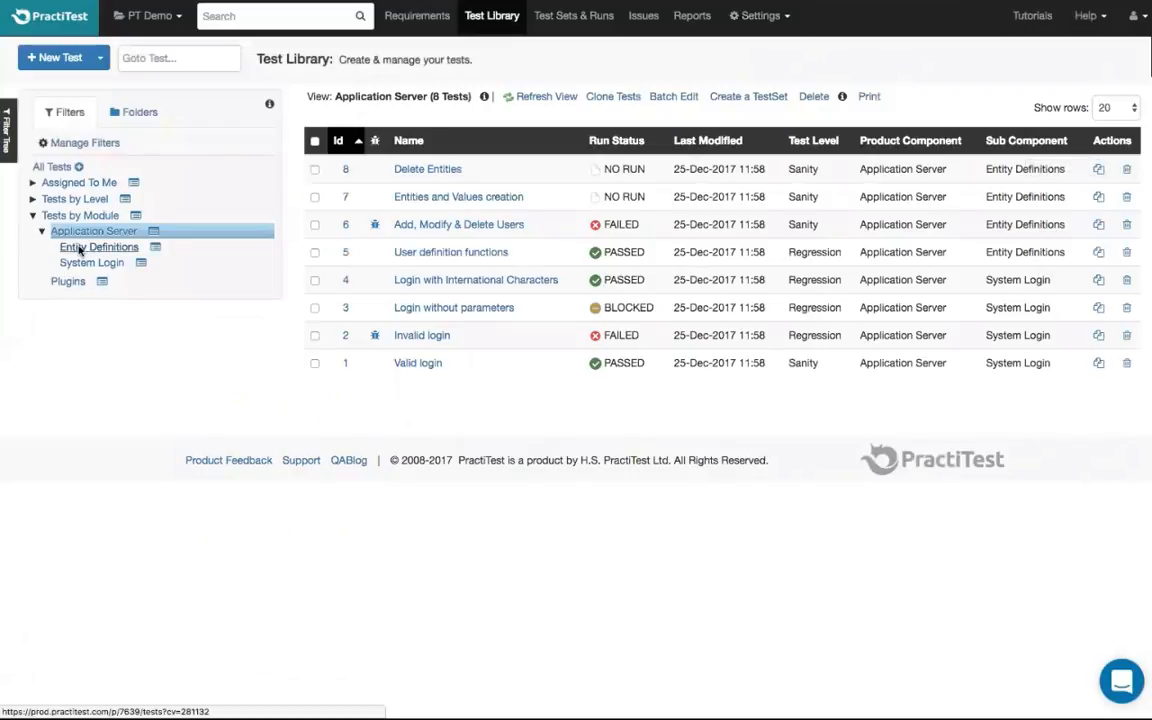
left_click(80, 248)
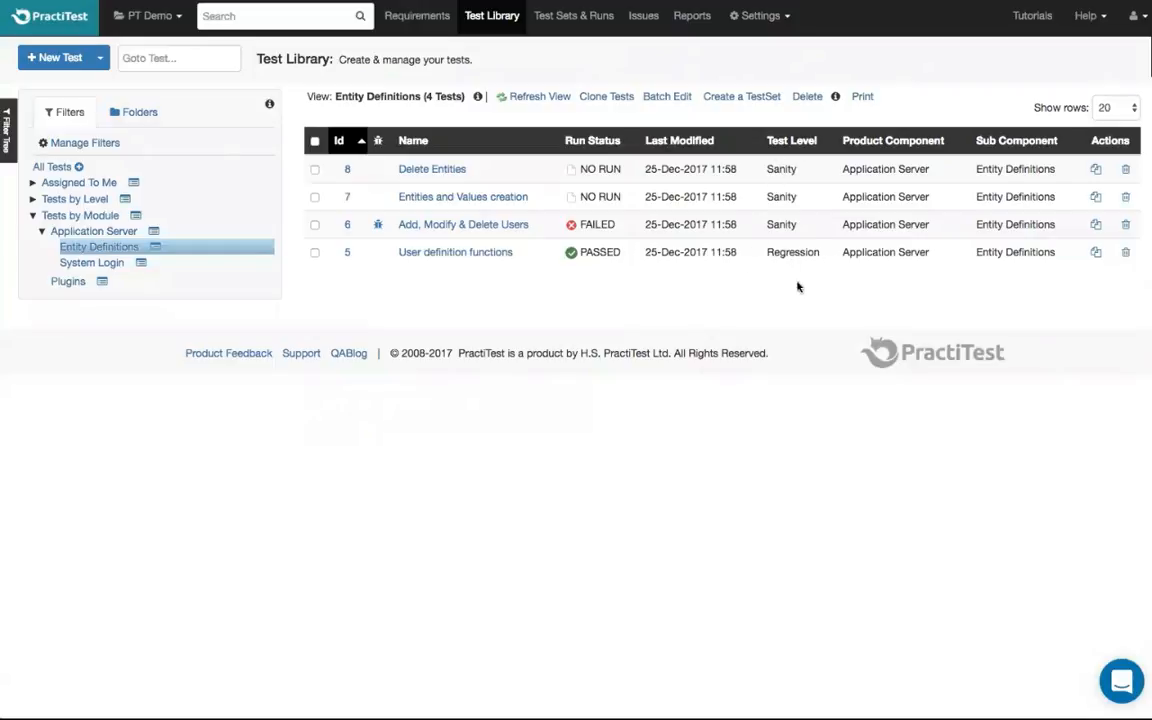
Step: Collapse Tests by Module and show the tests of the Regression sub-filter under Tests by Level
left_click(32, 217)
left_click(32, 199)
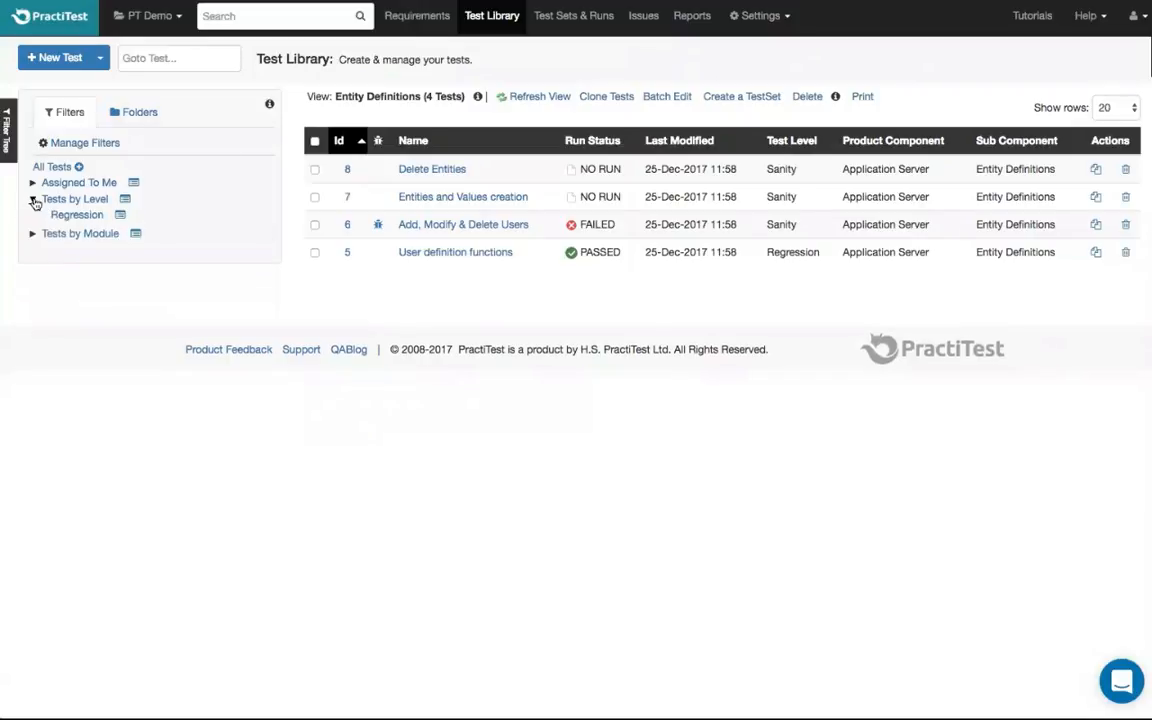
left_click(78, 218)
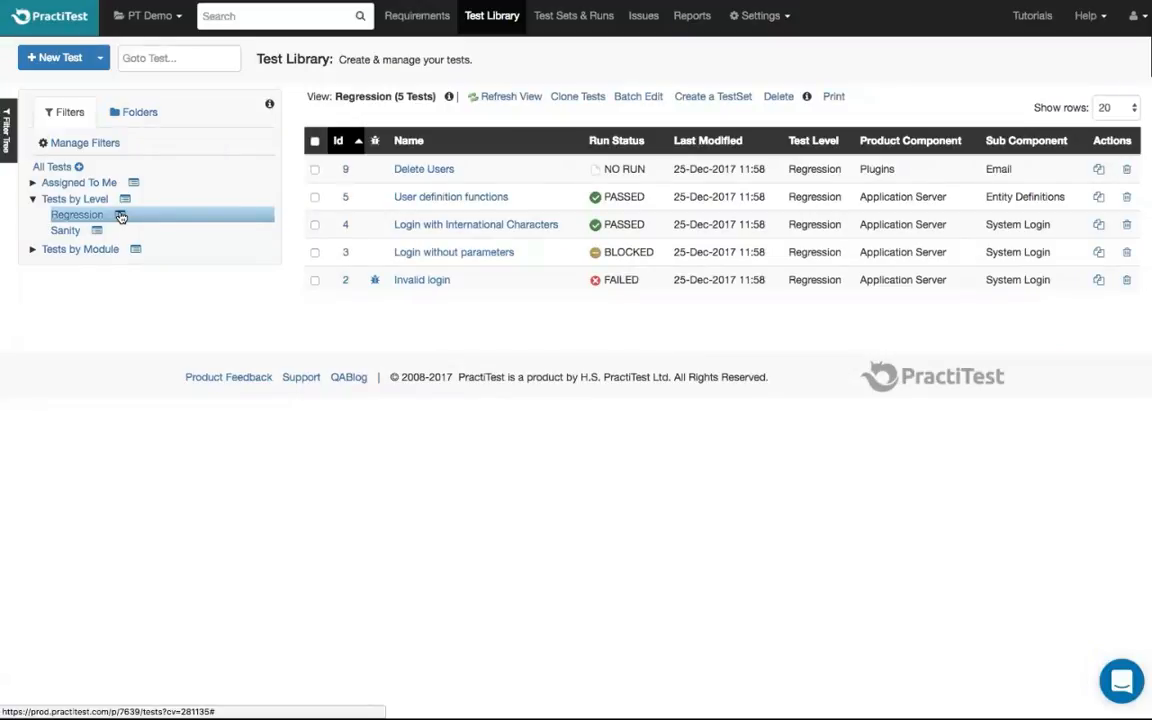
Step: Show the test sets of the Version 1 sub-filter under By Version in Test Sets & Runs
left_click(590, 20)
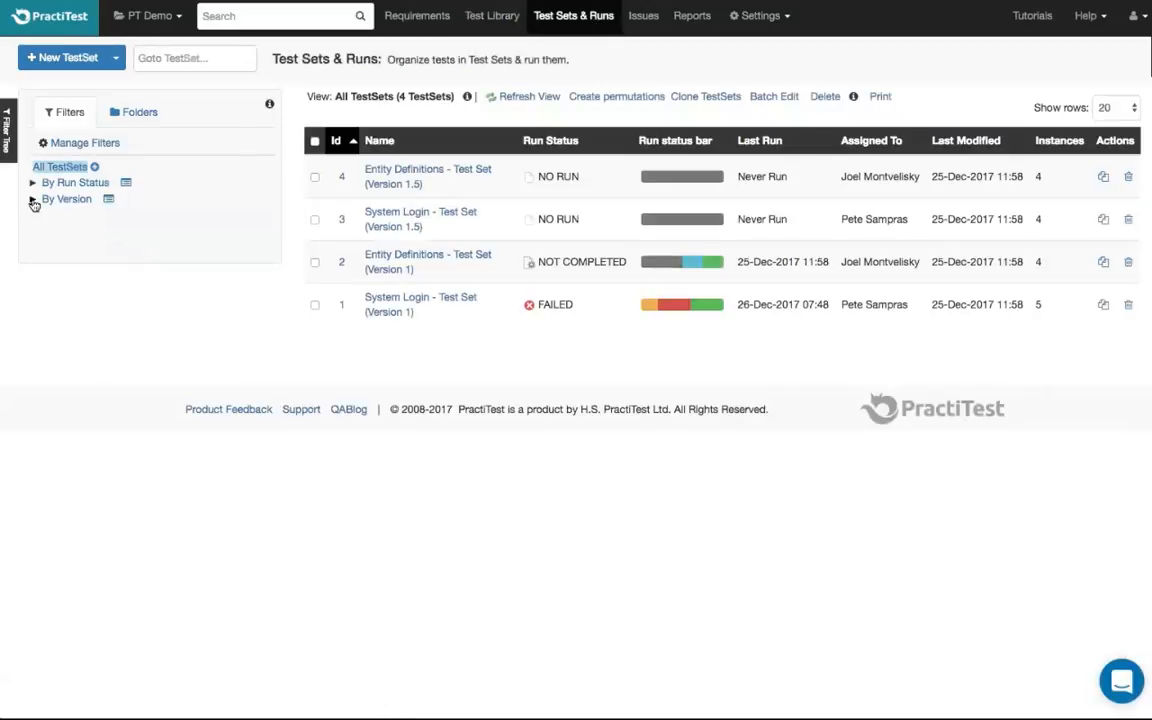
left_click(32, 199)
left_click(62, 215)
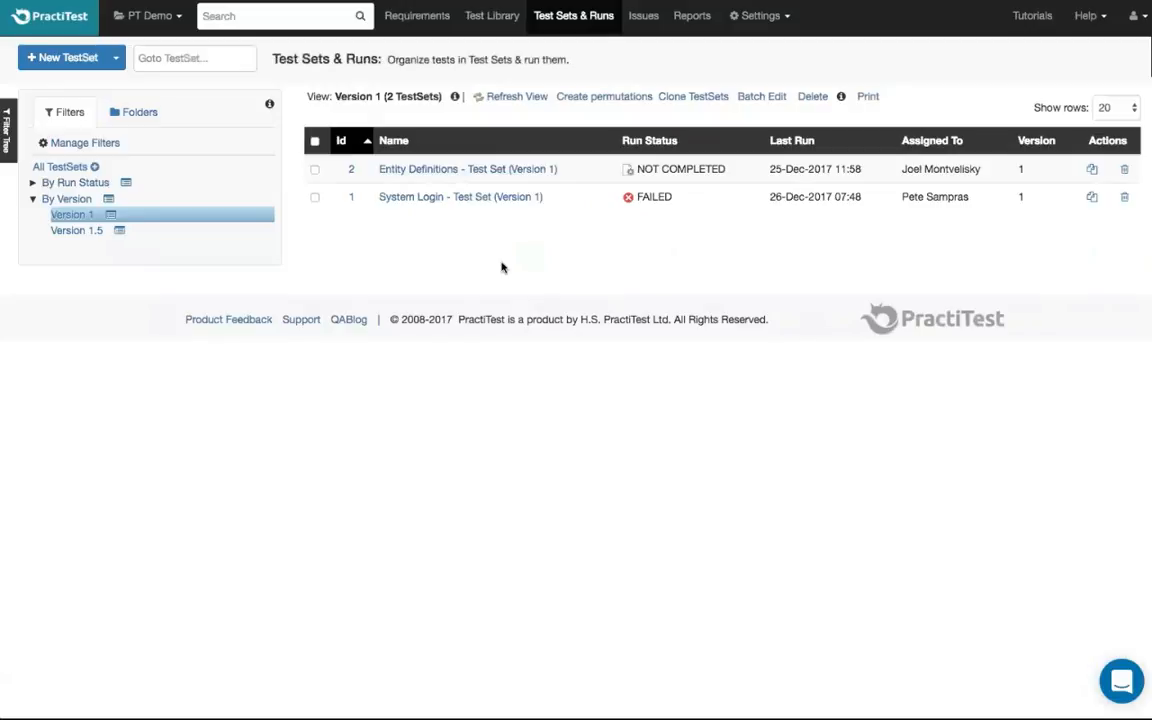
Step: View the summary dashboard, then create a dashboard tab named Version 1 in the project's dashboard settings
left_click(47, 17)
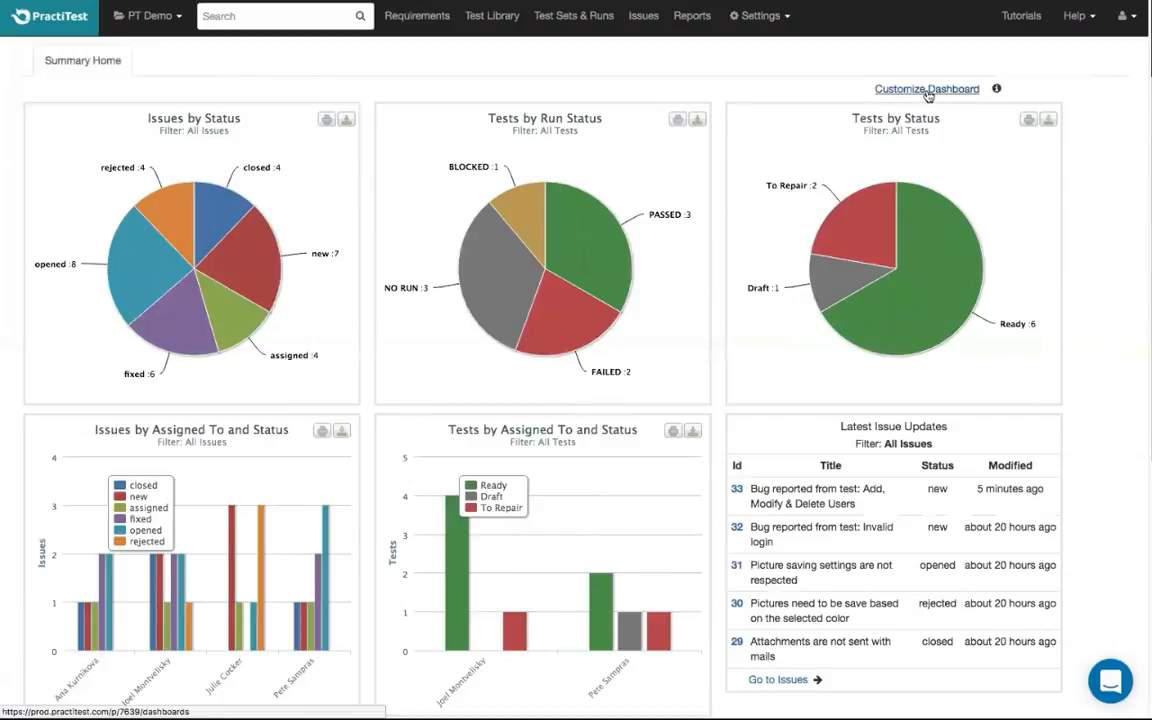
left_click(760, 16)
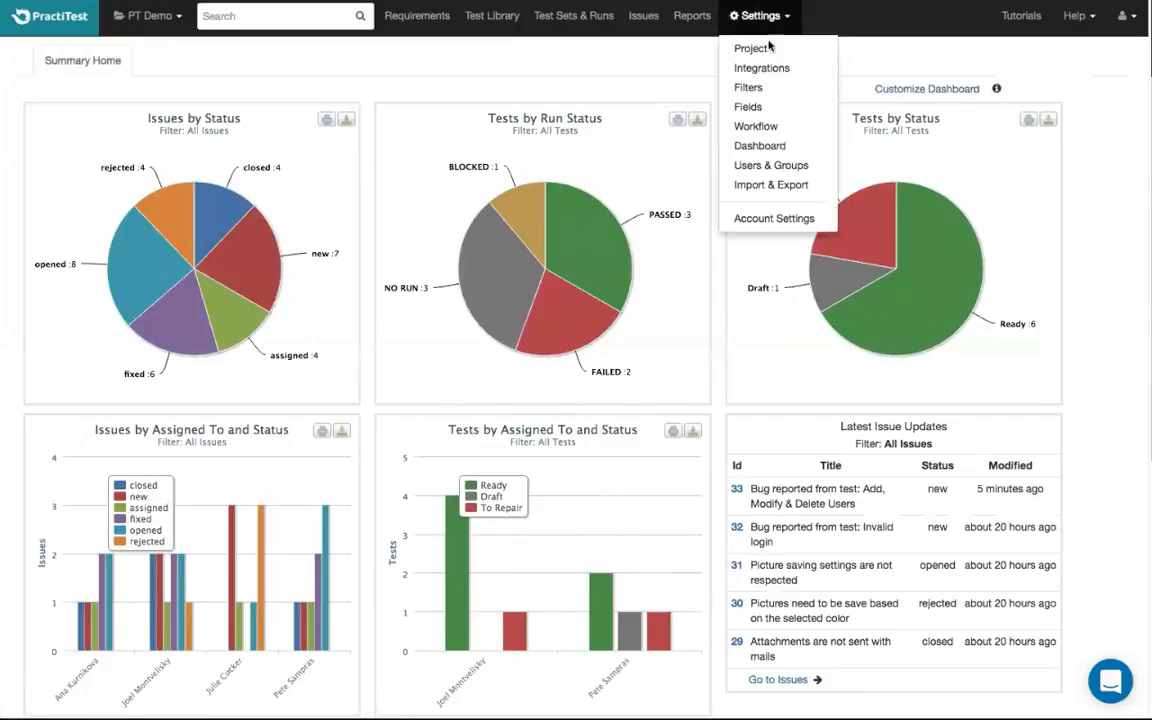
left_click(765, 147)
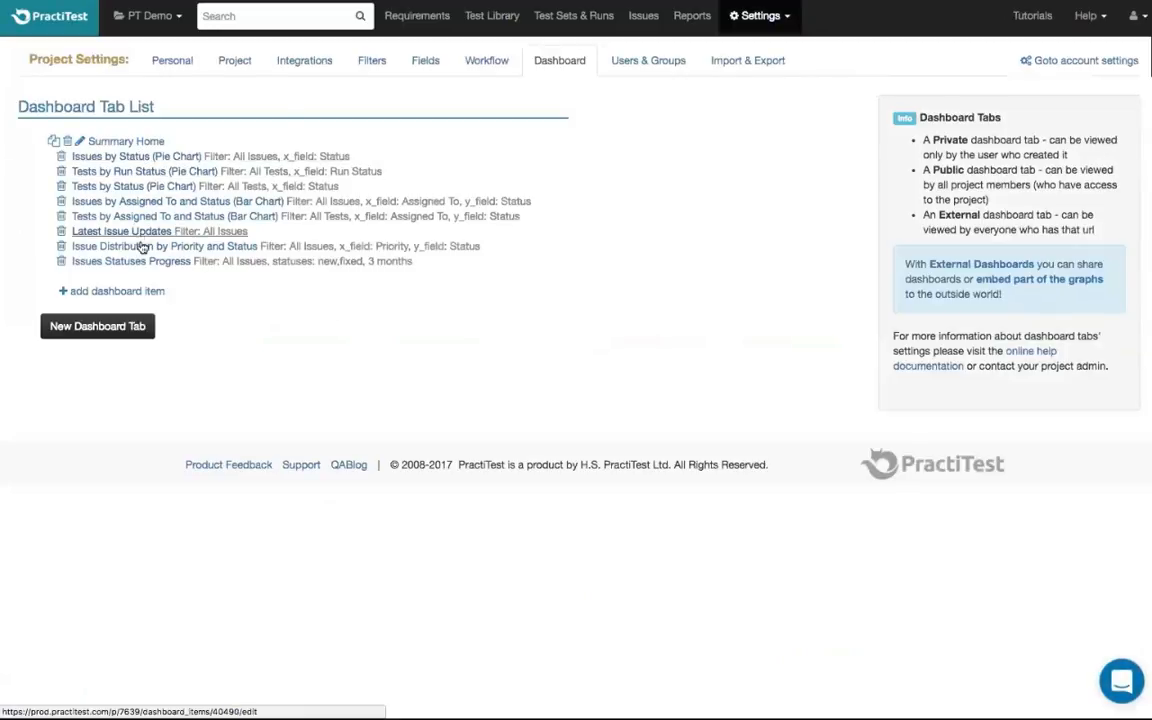
left_click(103, 328)
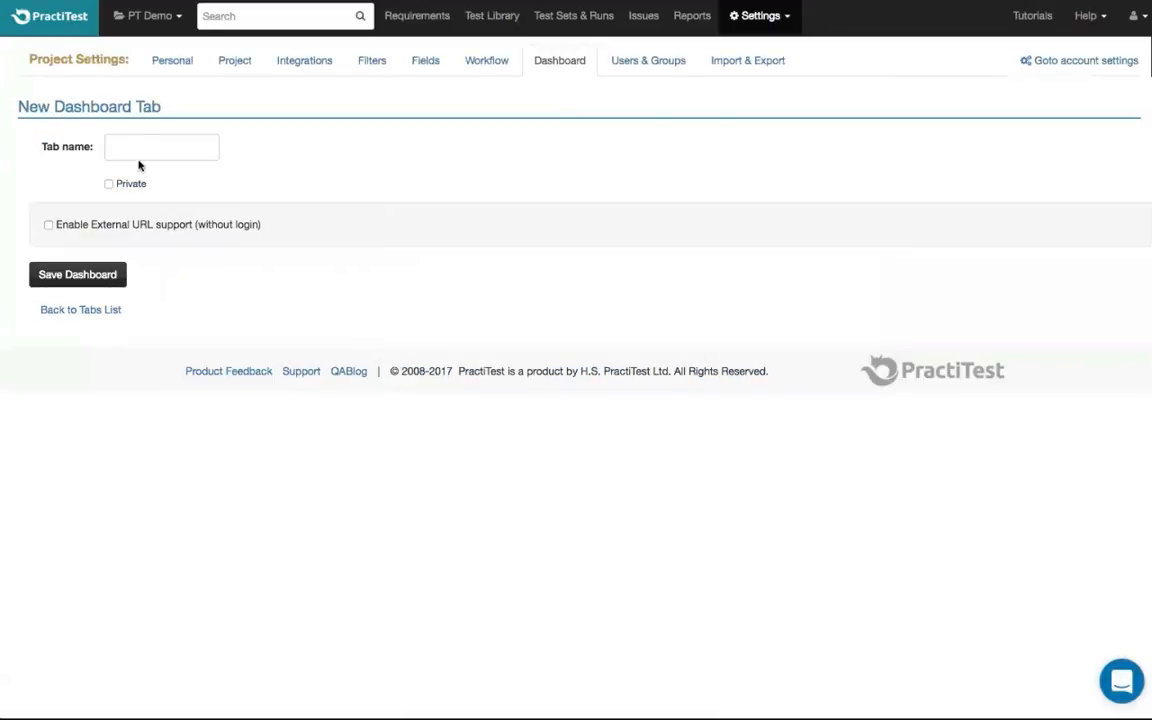
left_click(141, 146)
type("Version 1")
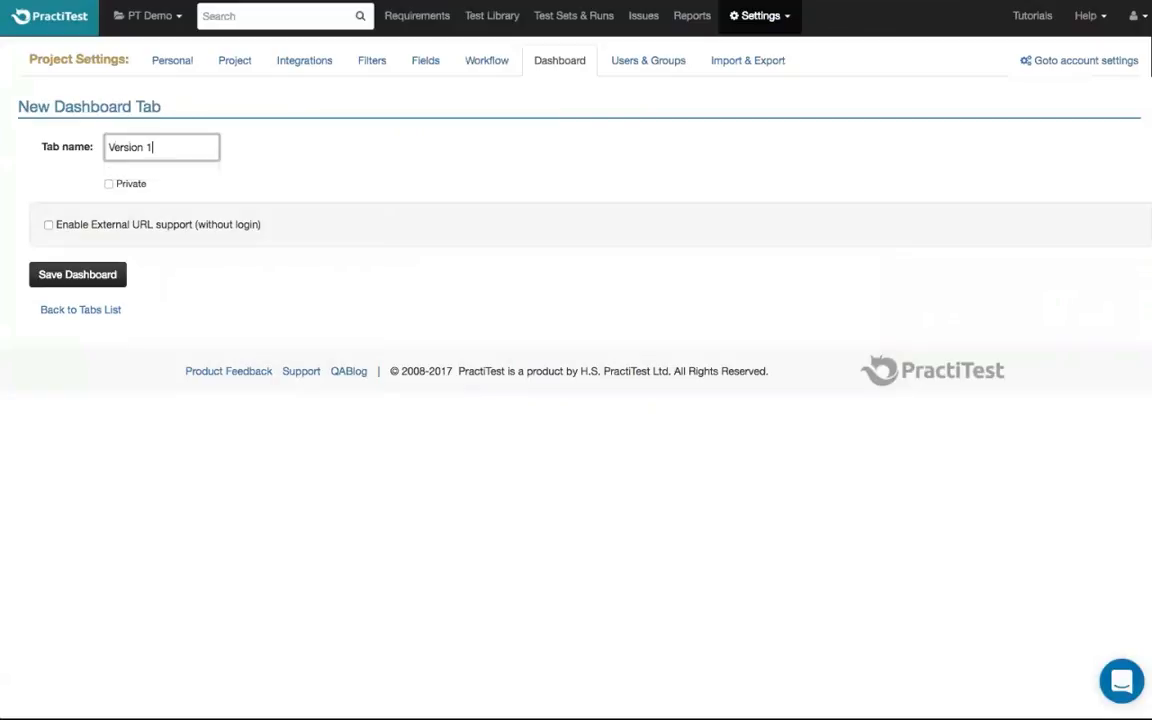
left_click(114, 278)
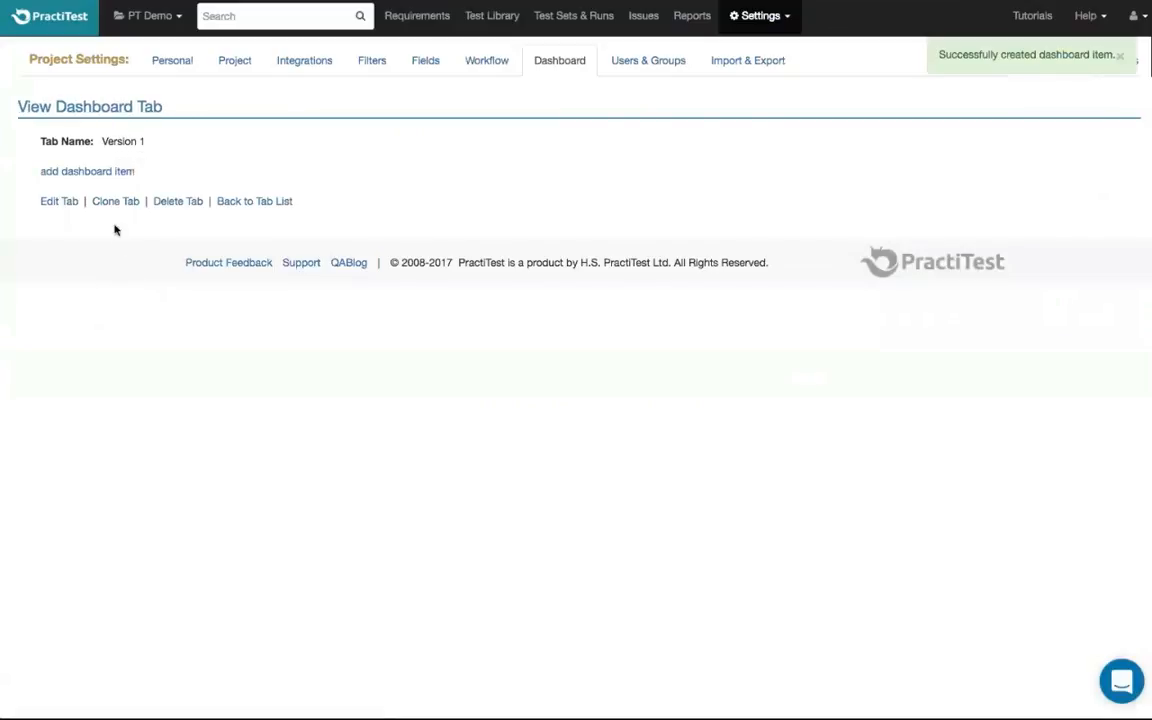
Step: Start a dashboard item in the Version 1 tab named Results Version 1, with entity Instance and type Pie Chart
left_click(73, 172)
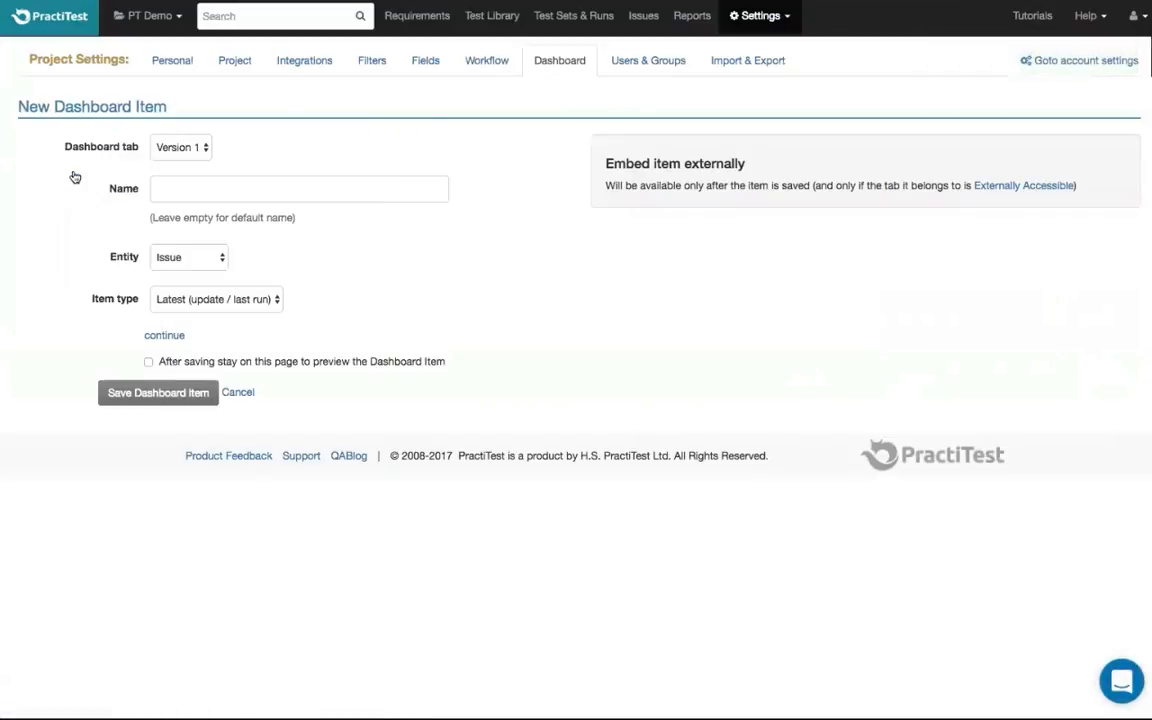
left_click(195, 189)
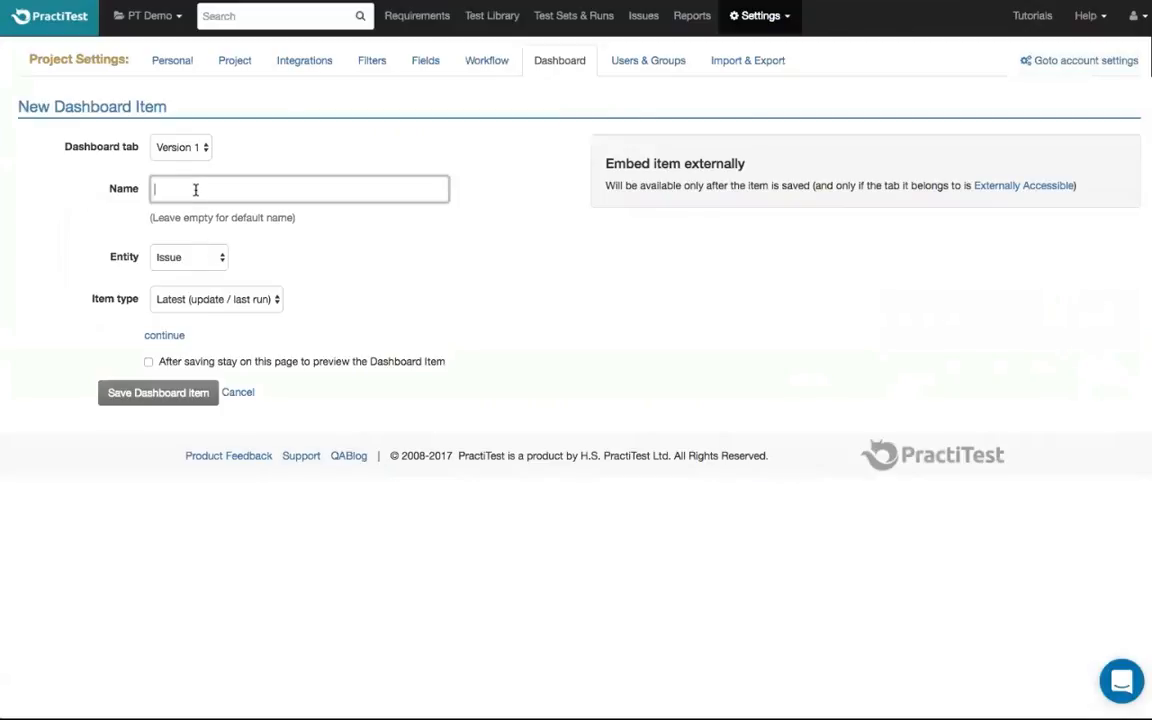
type("Results Version 1")
left_click(199, 257)
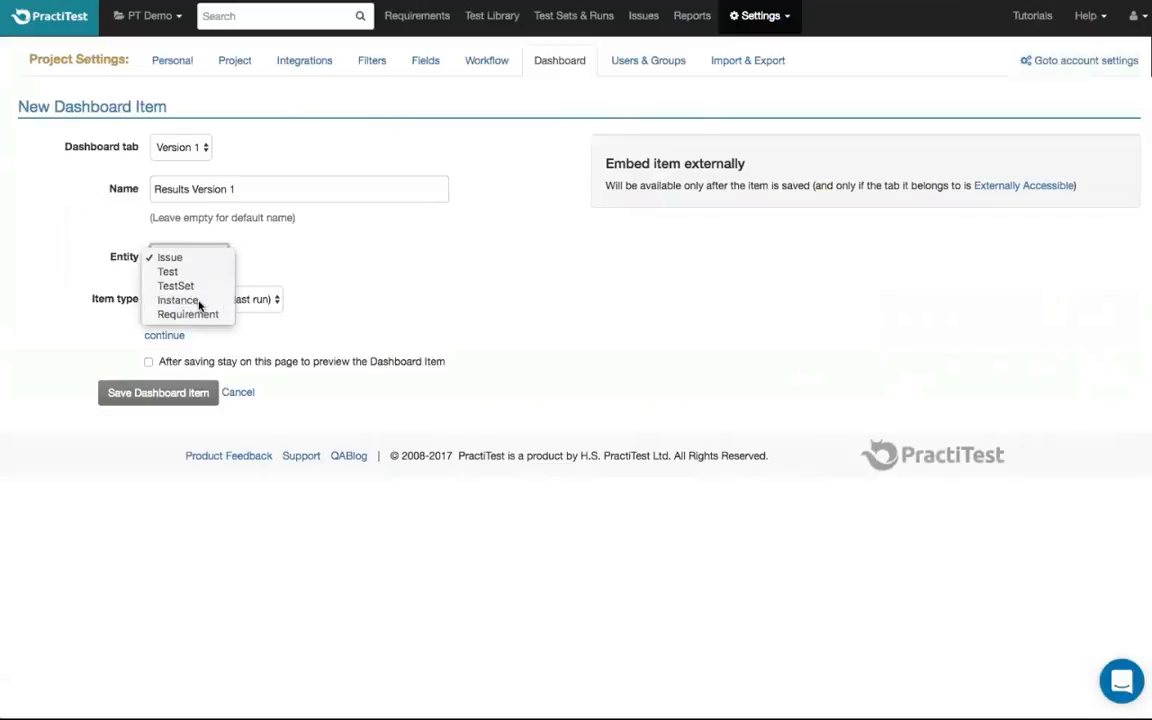
left_click(199, 302)
left_click(199, 302)
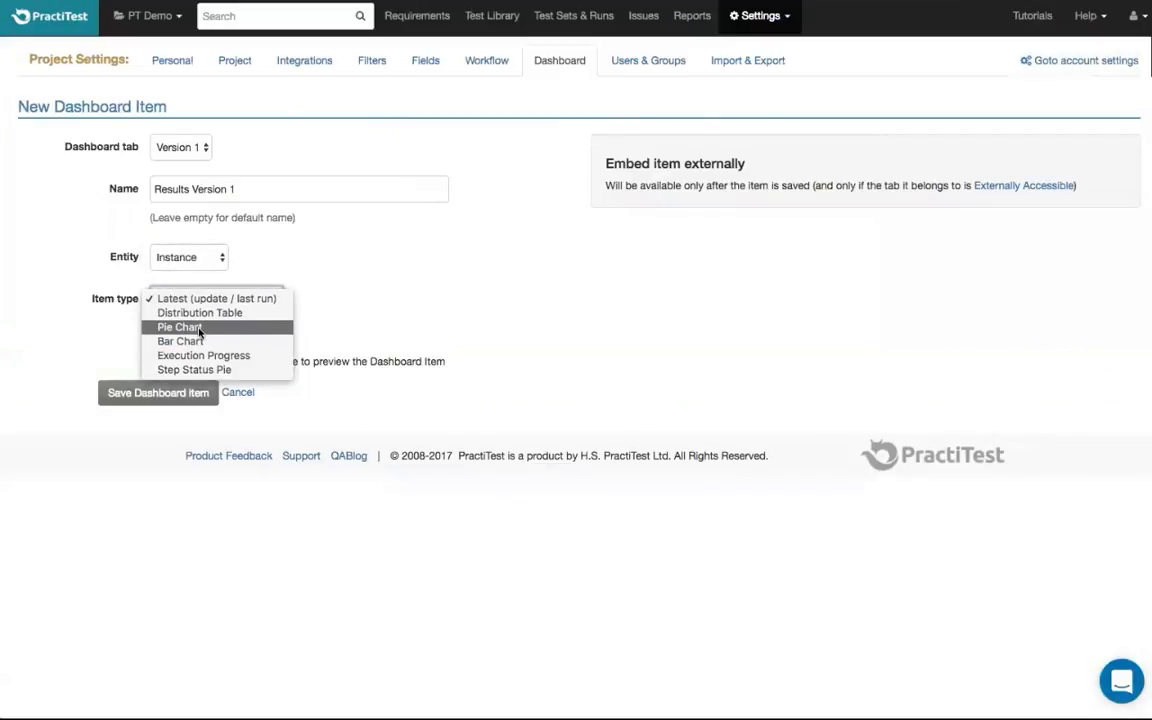
left_click(199, 332)
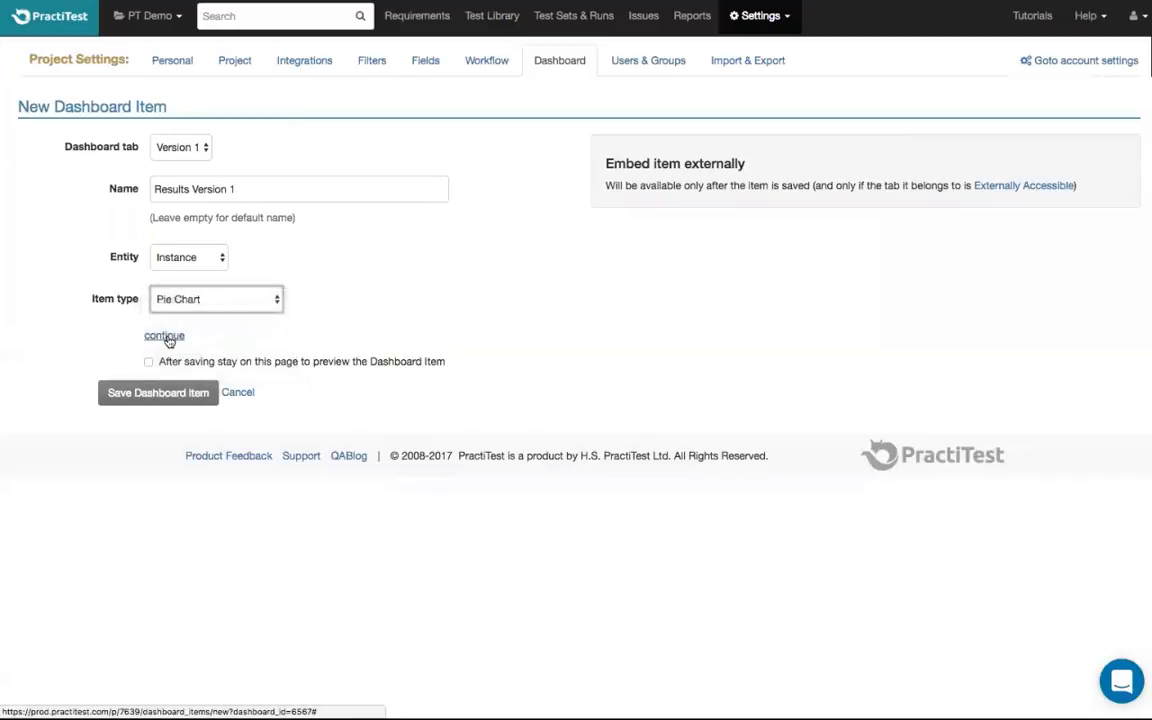
Step: Continue to the pie chart's data options, set its filter to Version 1, and save the dashboard item
left_click(166, 336)
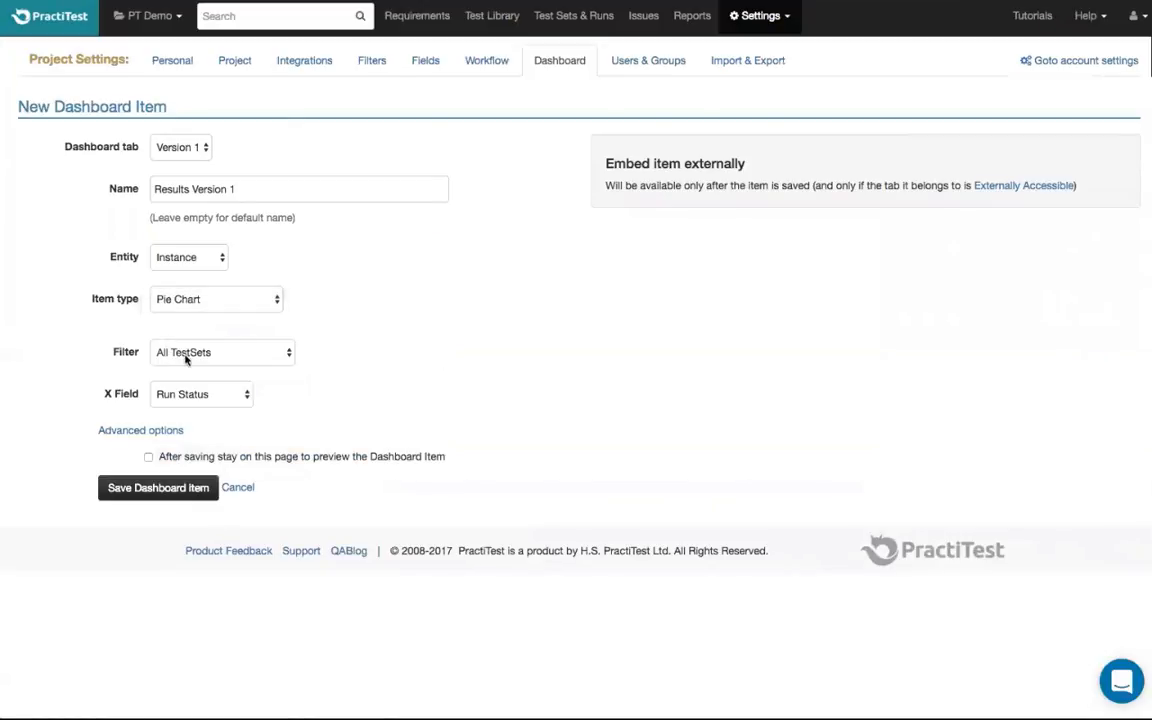
left_click(185, 360)
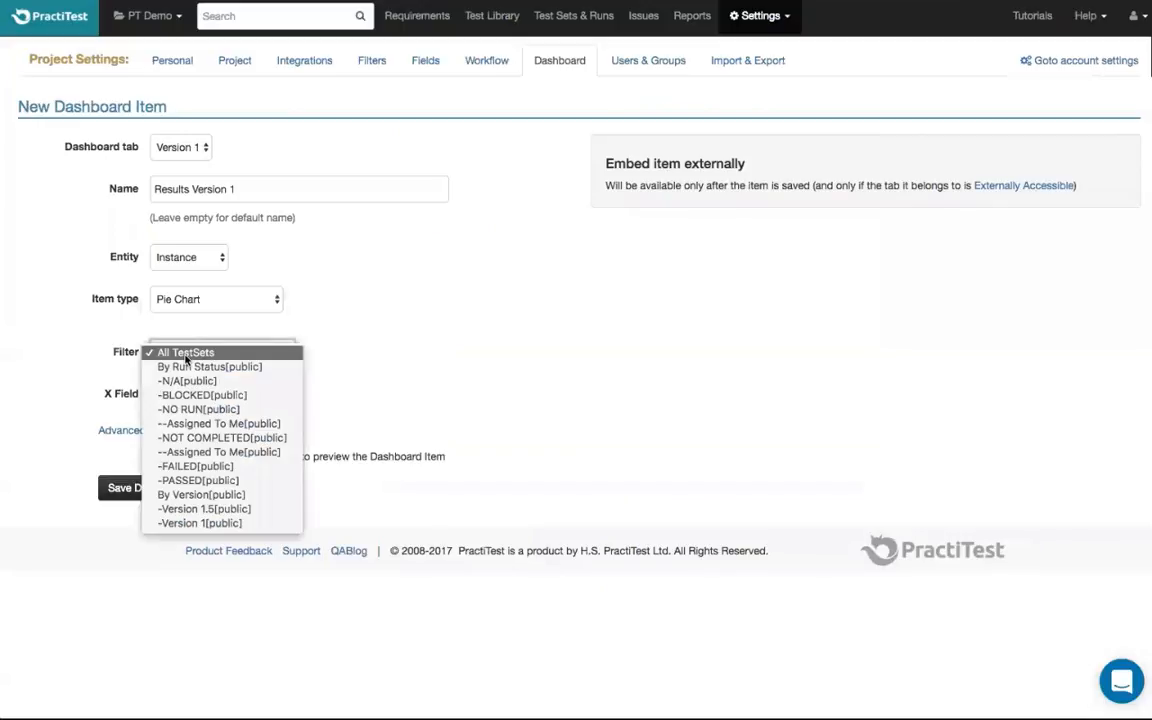
left_click(218, 524)
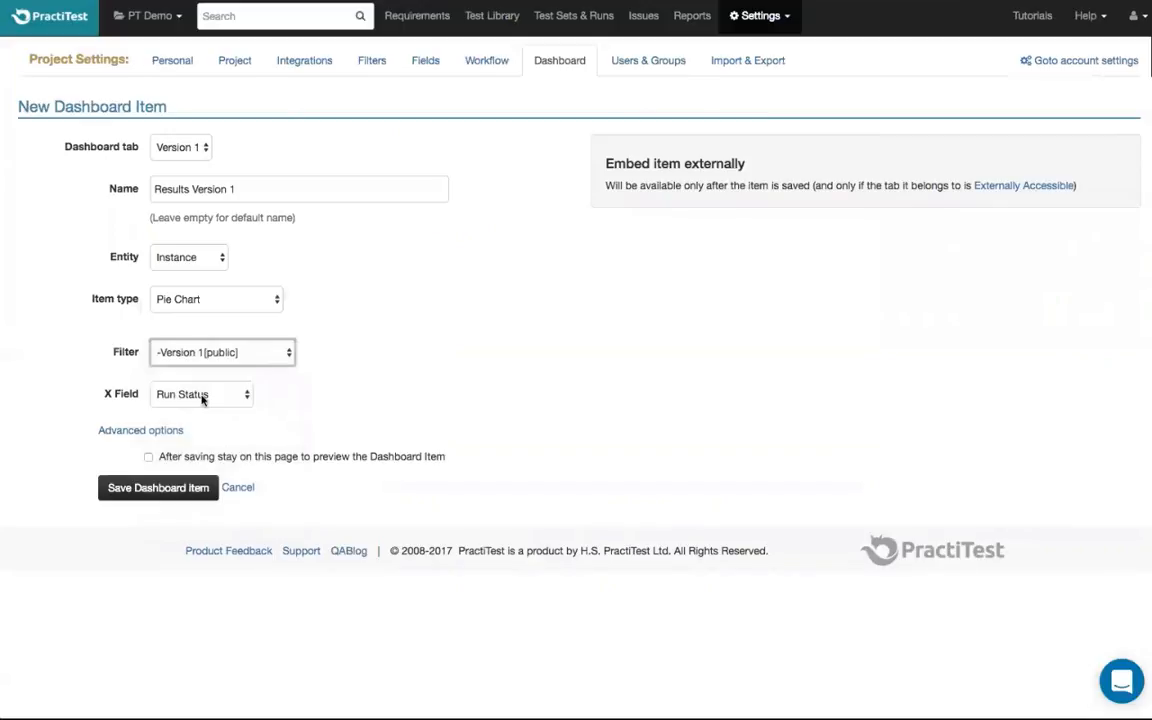
left_click(170, 492)
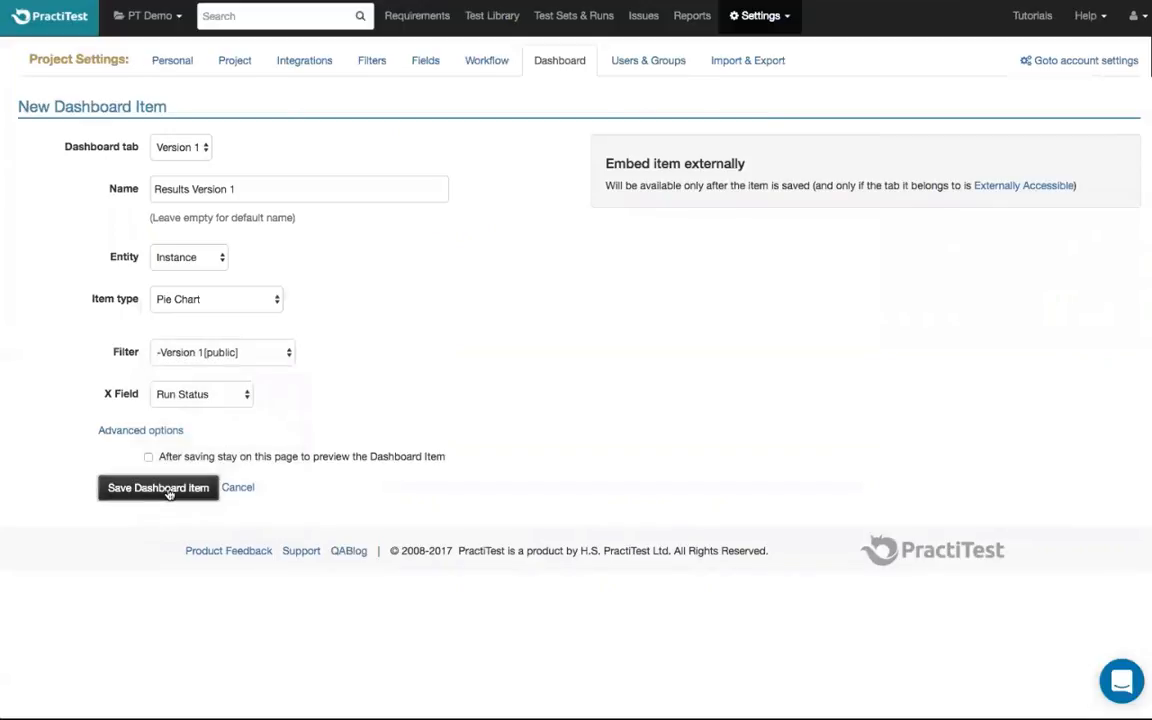
Step: View the Results Version 1 chart on the Version 1 dashboard tab, then open the Report Center
left_click(63, 24)
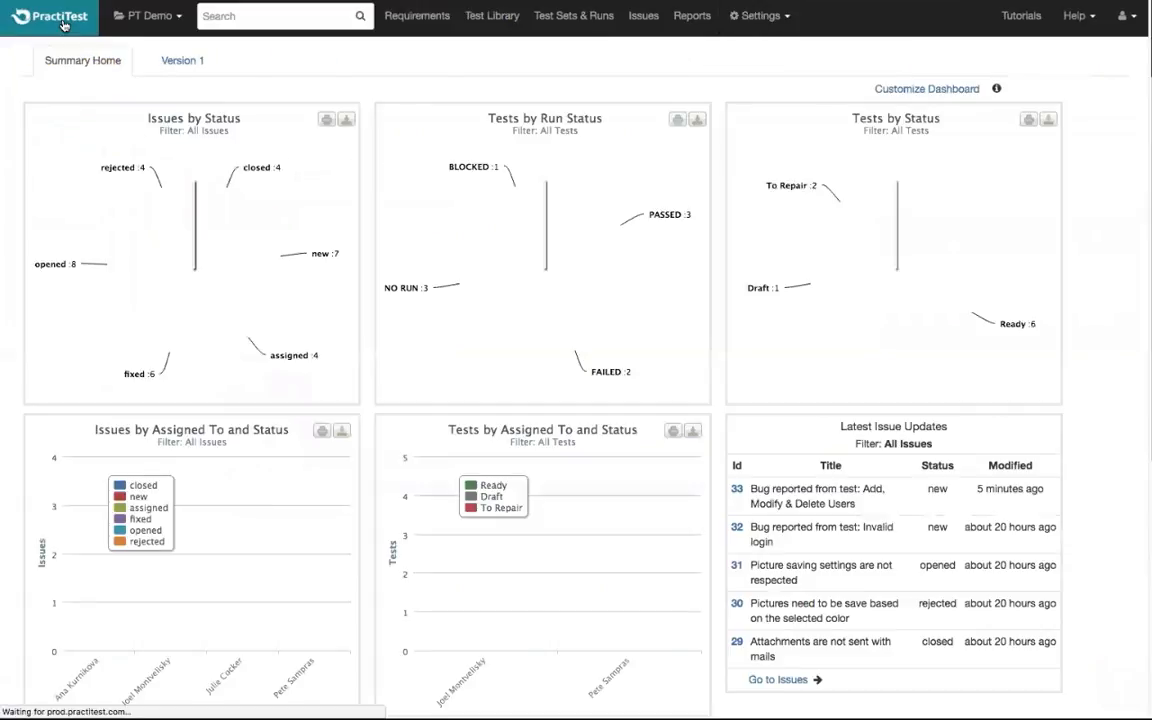
left_click(190, 66)
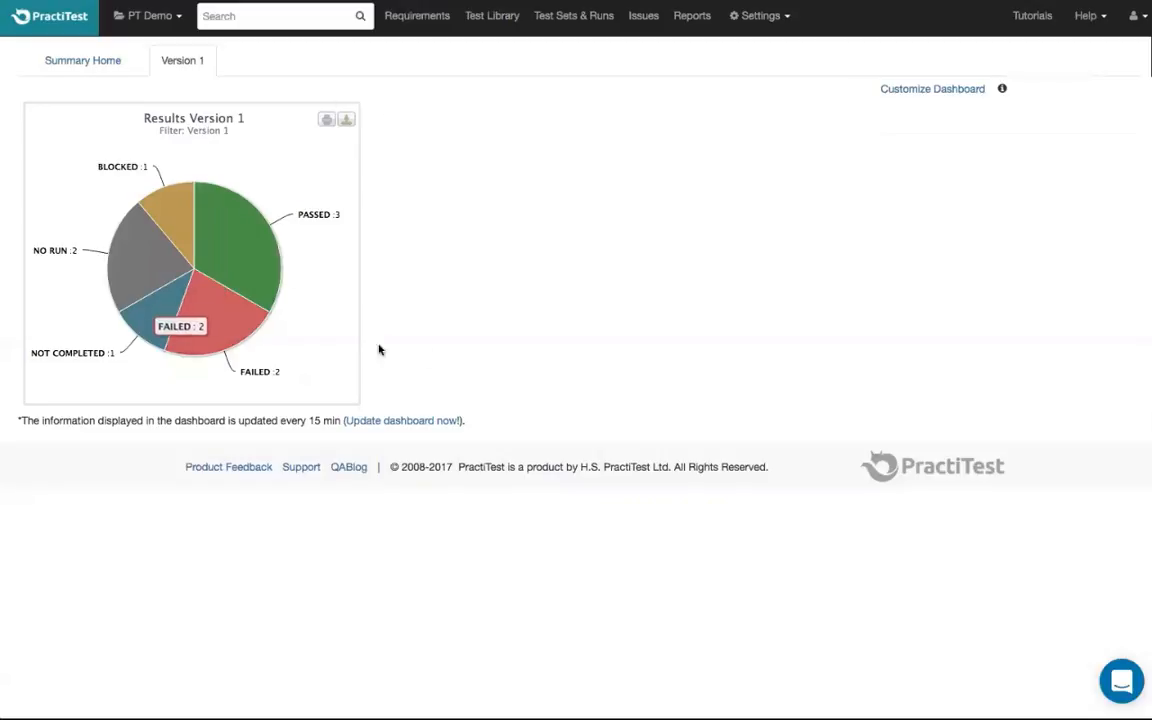
left_click(688, 22)
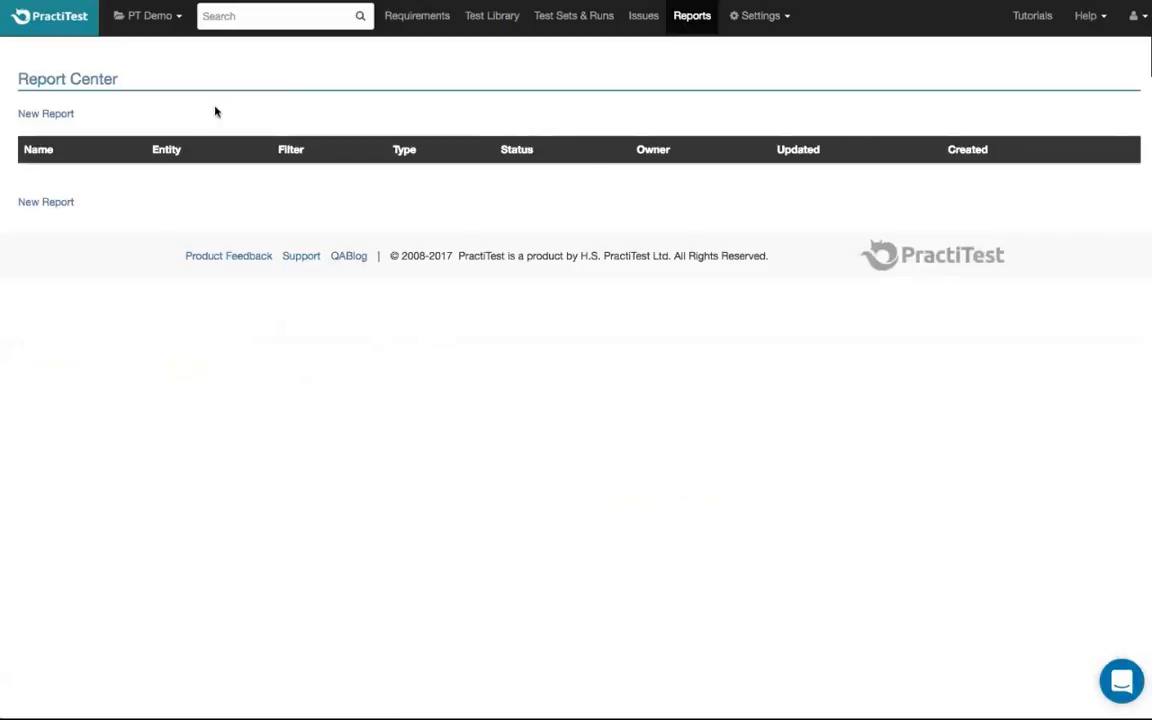
Step: From the Test Library, search the project for "login" and show the results for the suggestion Valid login
left_click(477, 19)
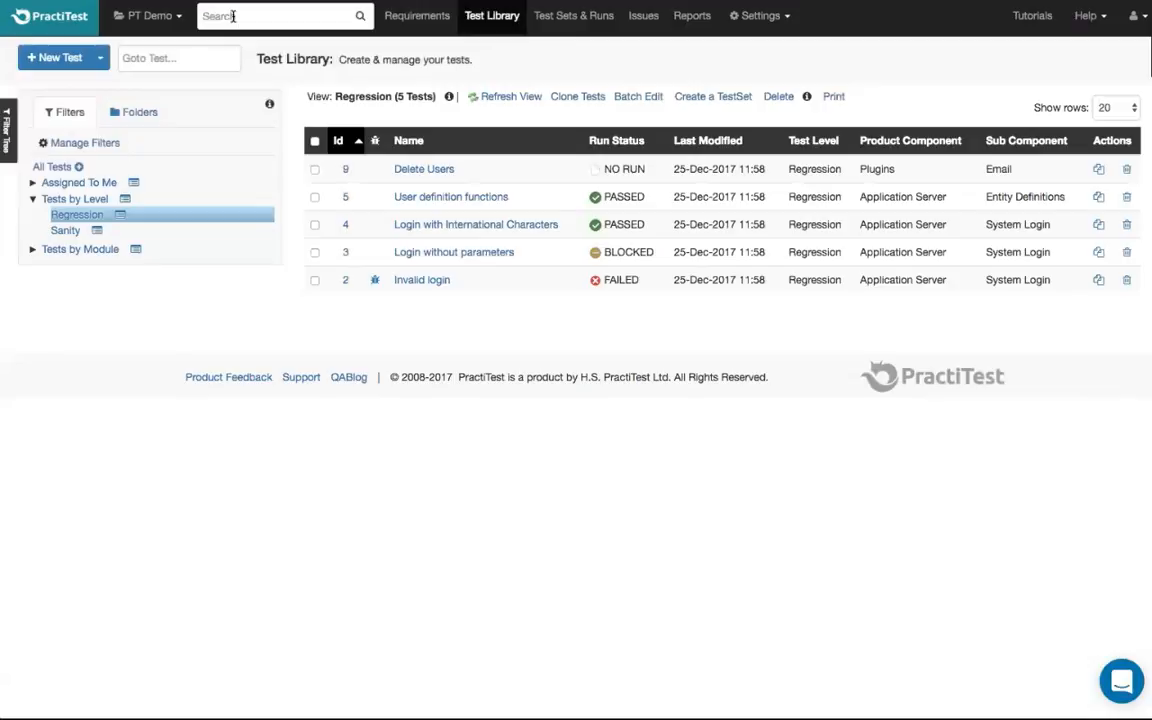
type("login")
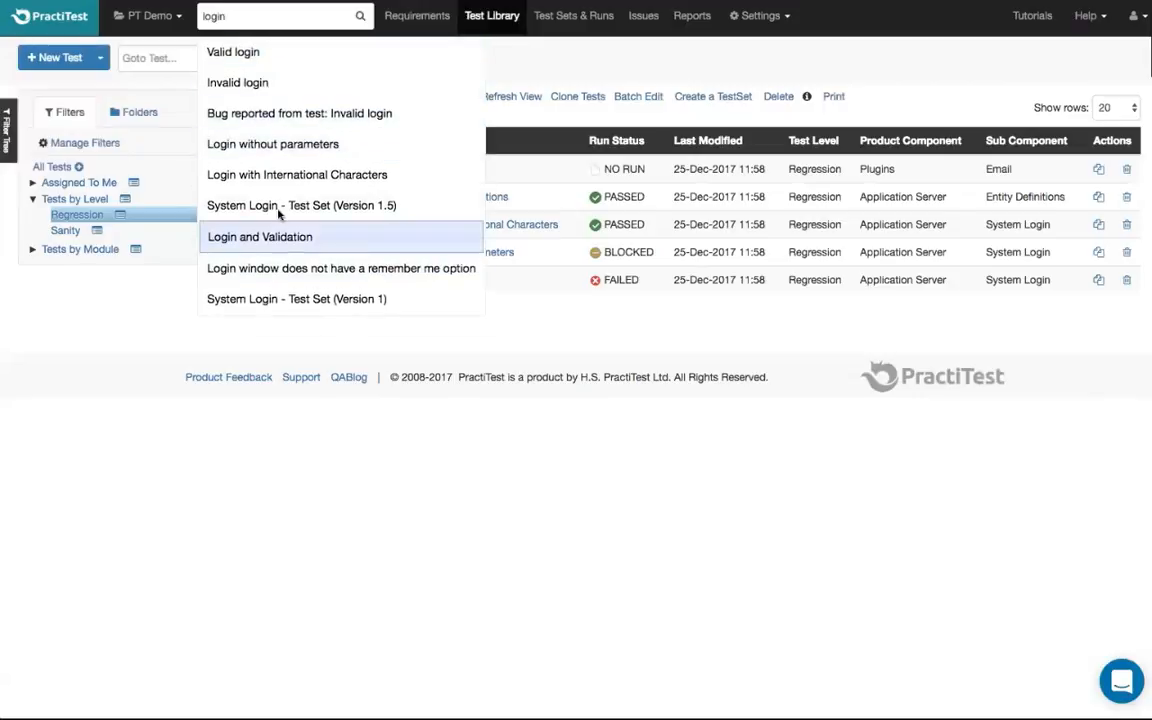
left_click(251, 56)
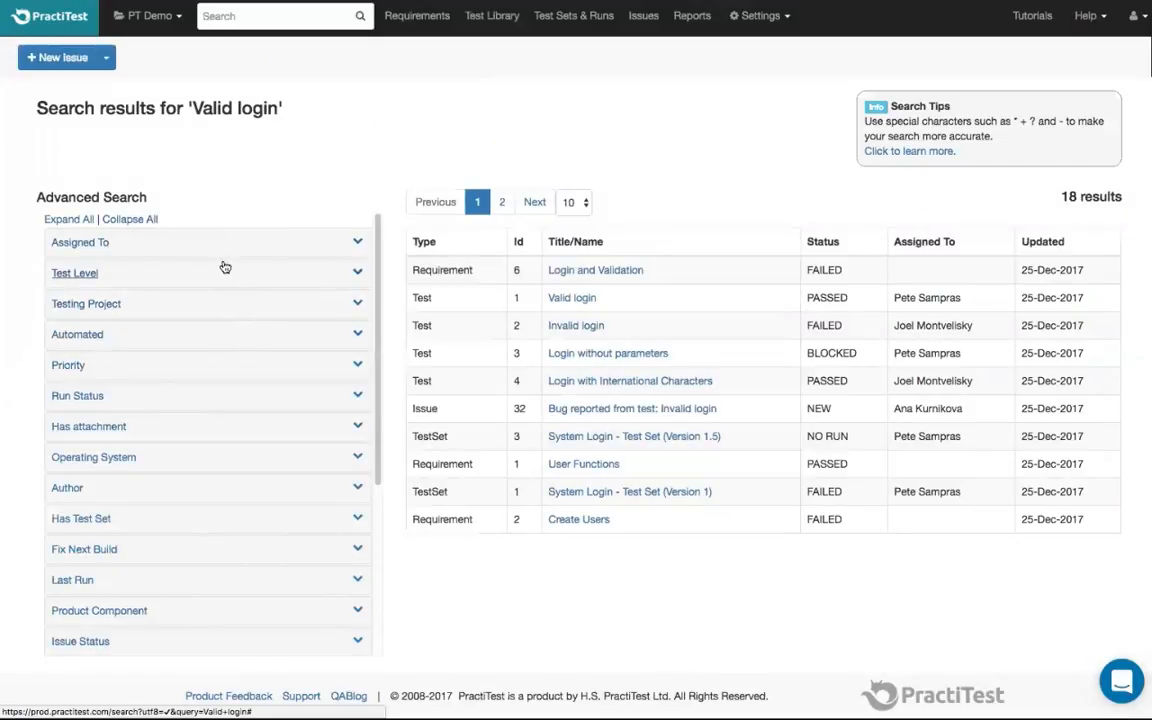
Step: Narrow the Valid login search results to items of type Test
scroll(224, 265, "down", 1)
scroll(224, 265, "down", 2)
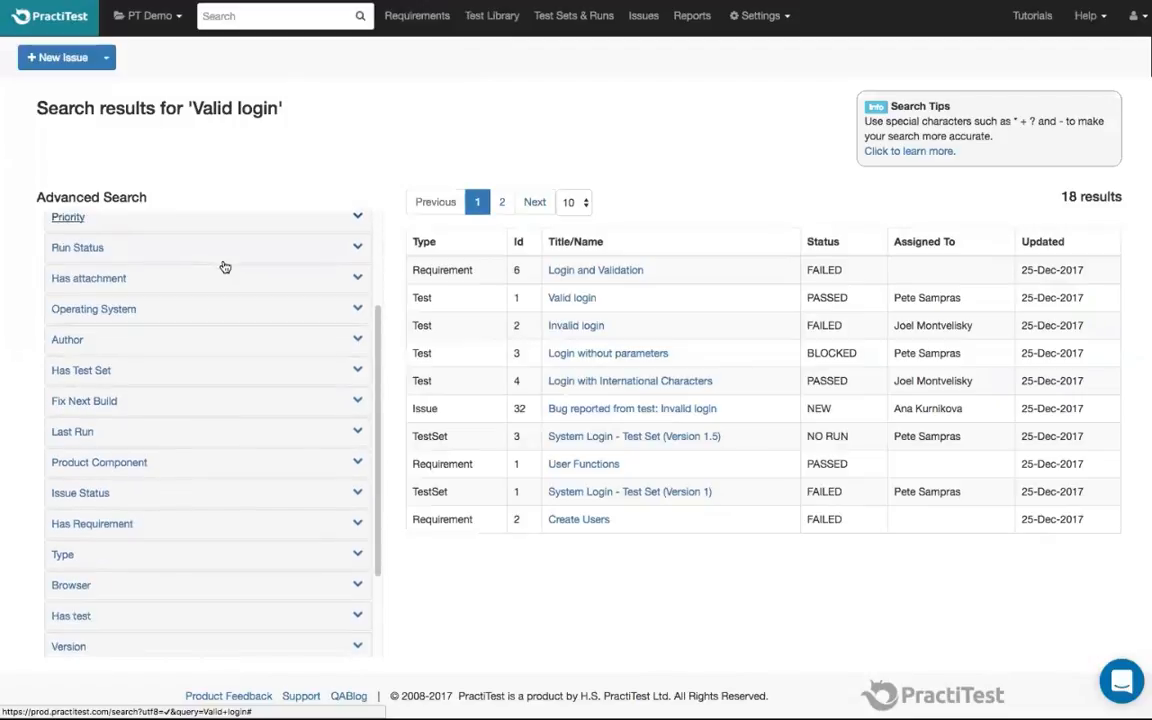
left_click(358, 553)
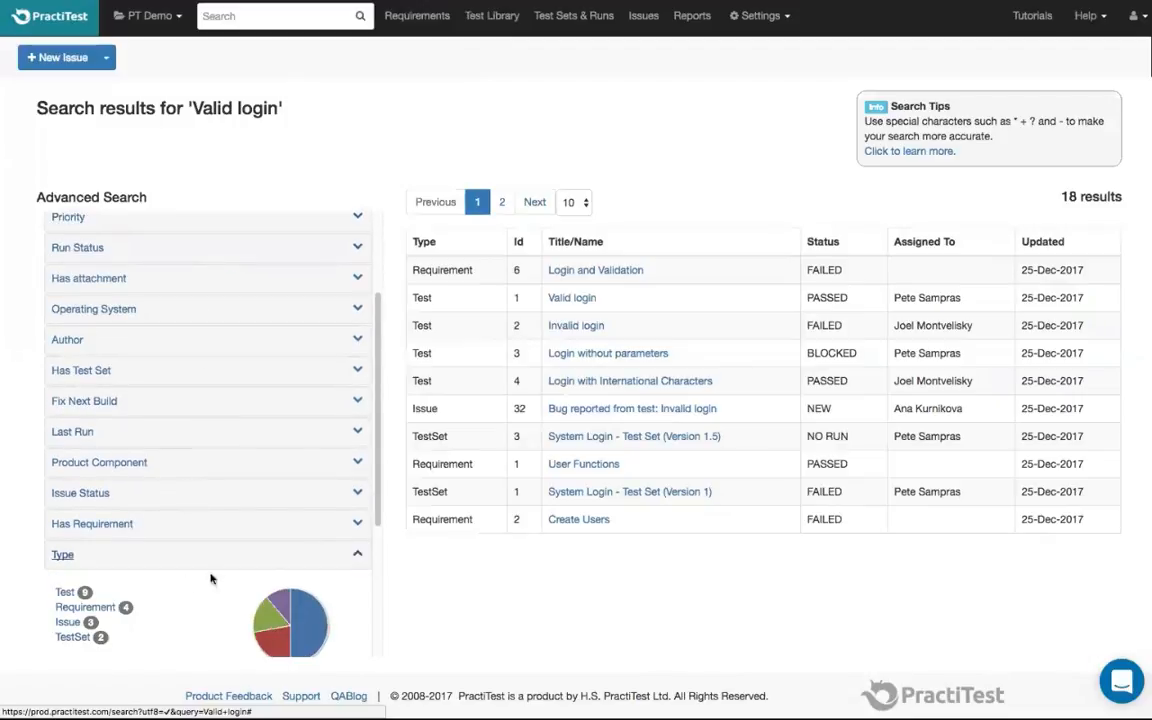
left_click(64, 592)
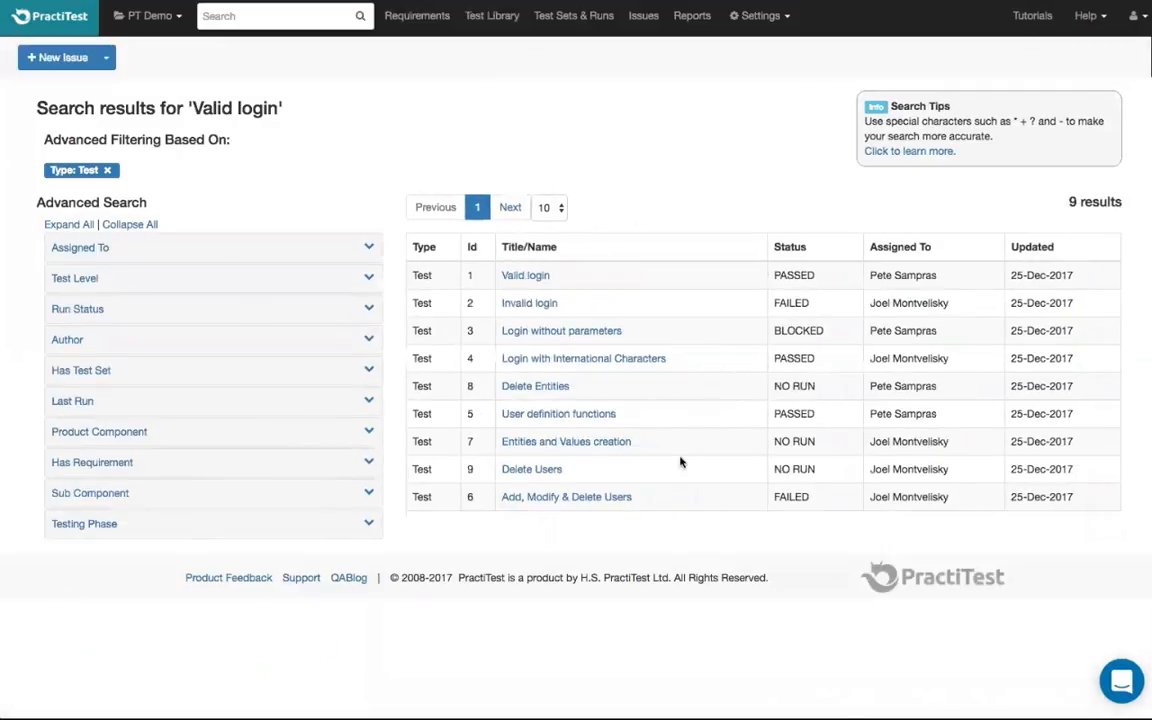
Step: Narrow the test results to the first listed assignee, then remove both the assignee and type filters
left_click(369, 248)
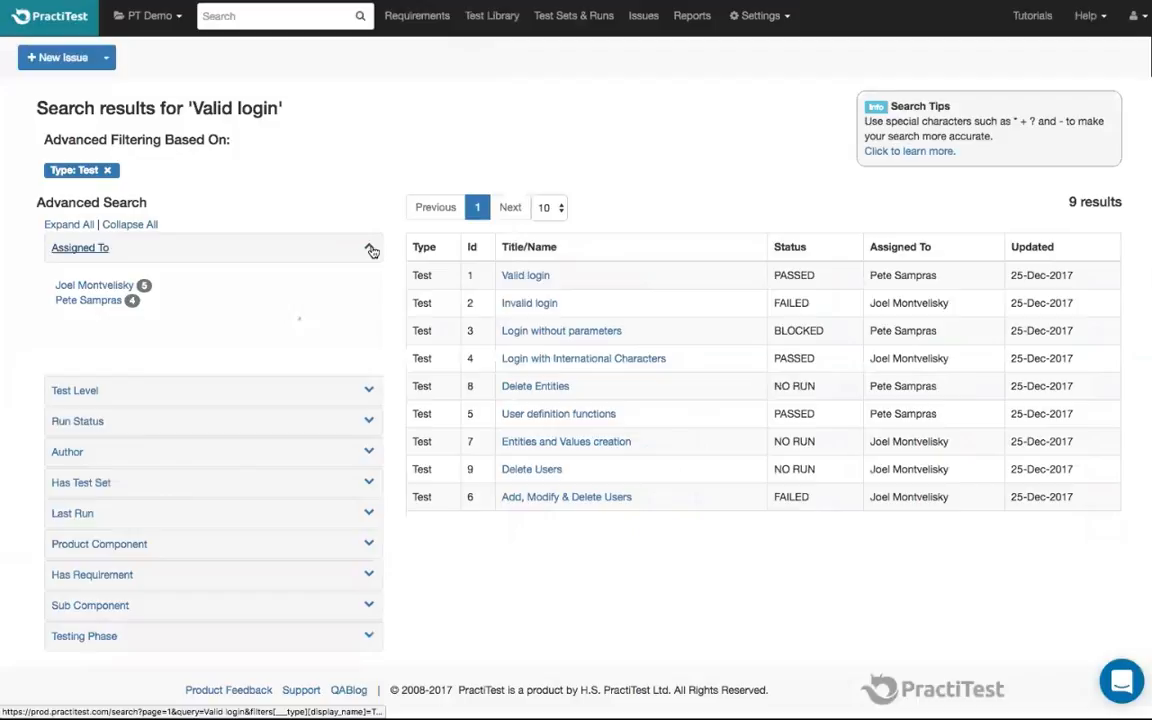
left_click(89, 285)
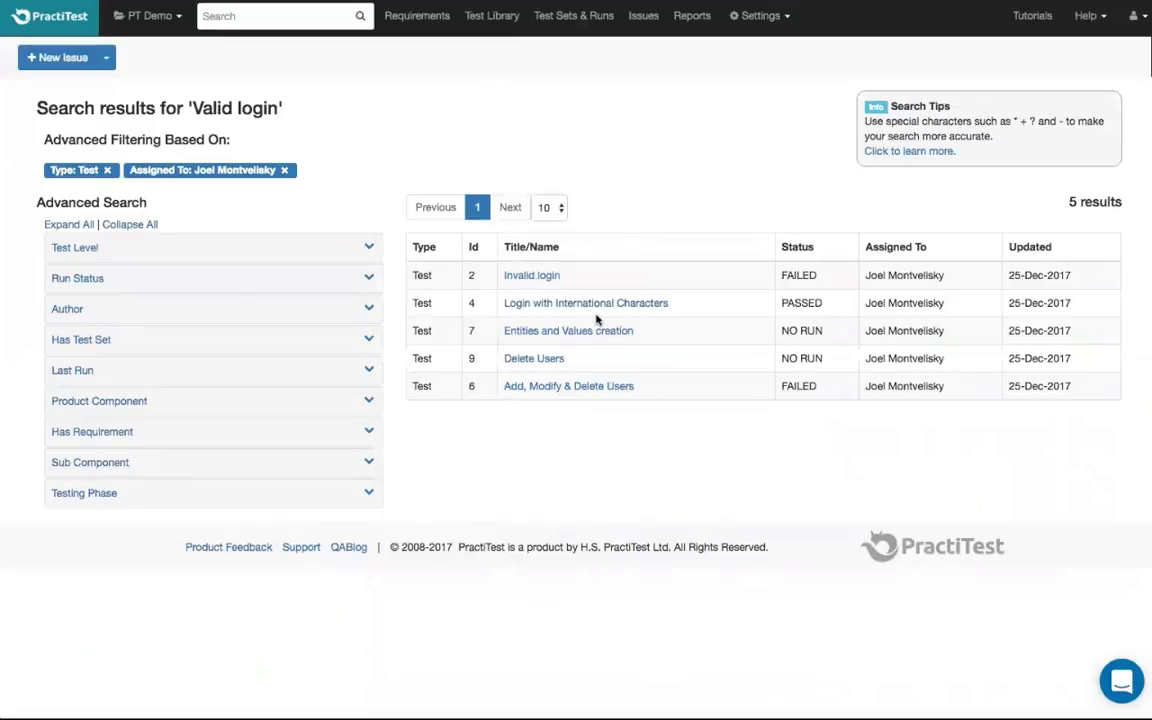
left_click(285, 171)
left_click(107, 171)
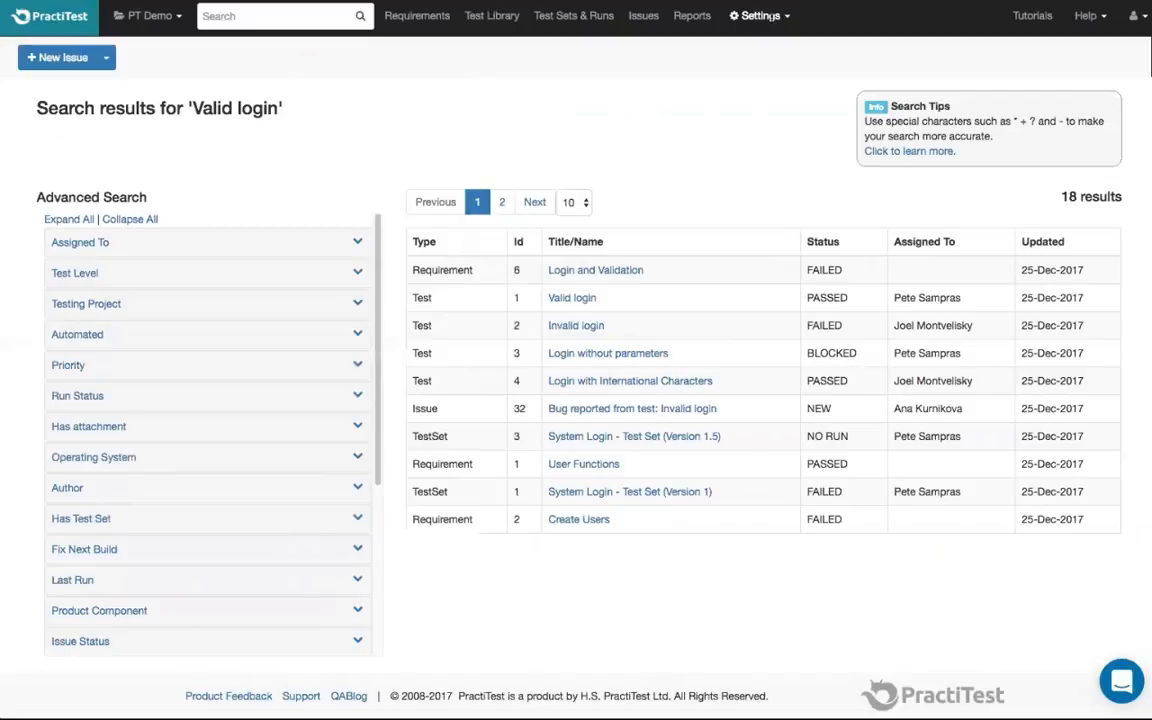
Step: In the project's personal settings, tick the e-mail notification for when a test run fails
left_click(771, 17)
left_click(758, 52)
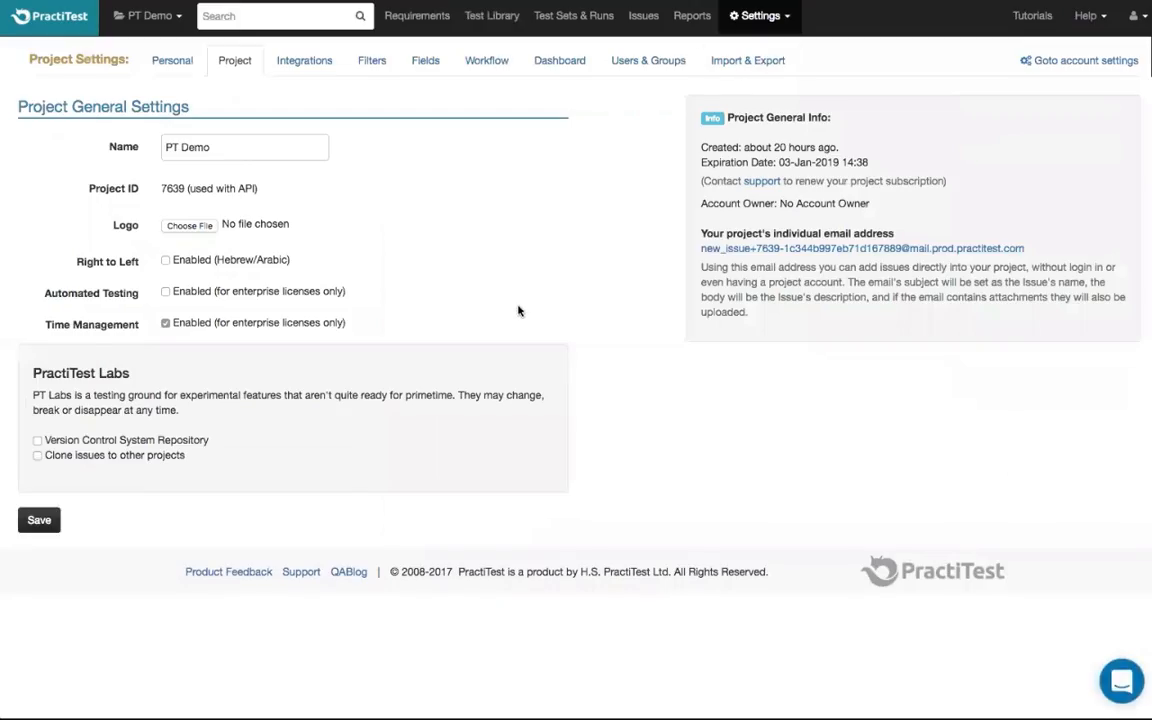
left_click(165, 66)
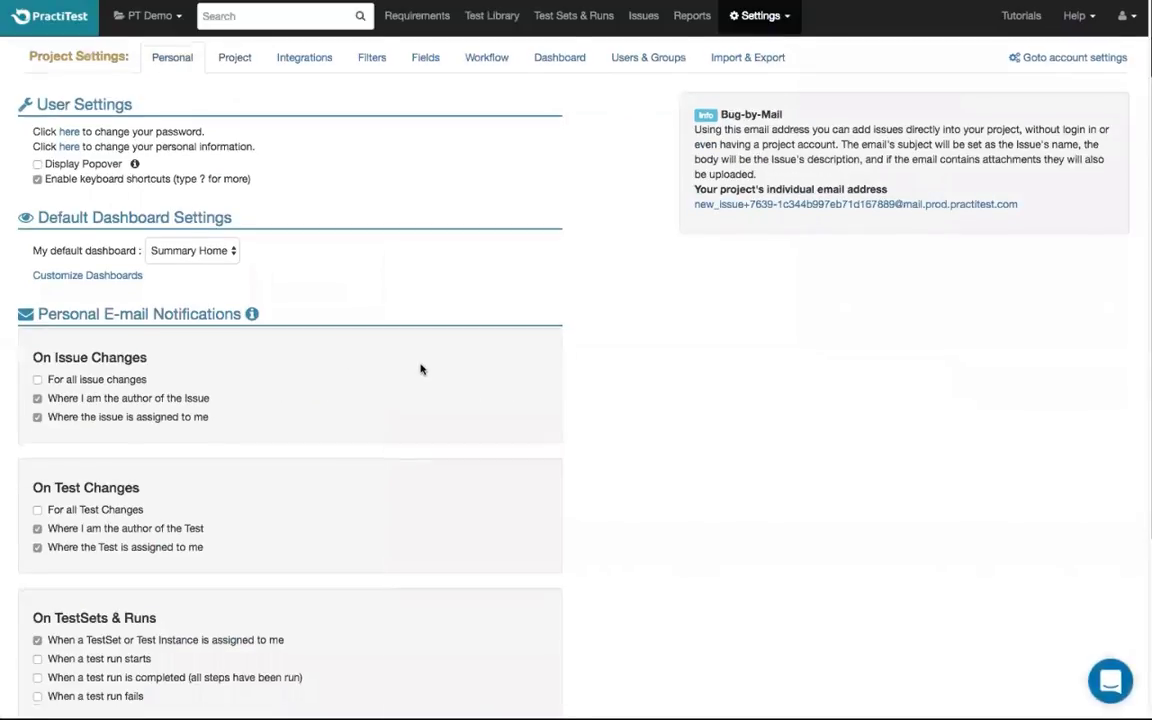
scroll(420, 368, "down", 2)
scroll(420, 368, "down", 1)
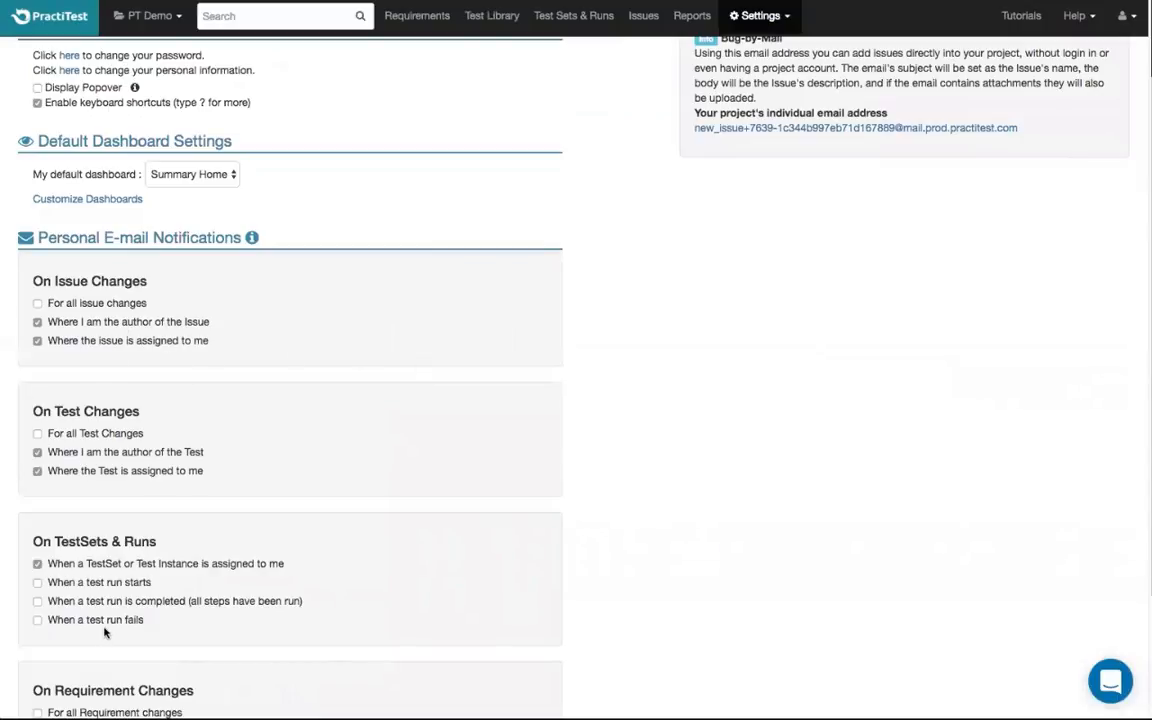
left_click(37, 620)
scroll(212, 651, "up", 2)
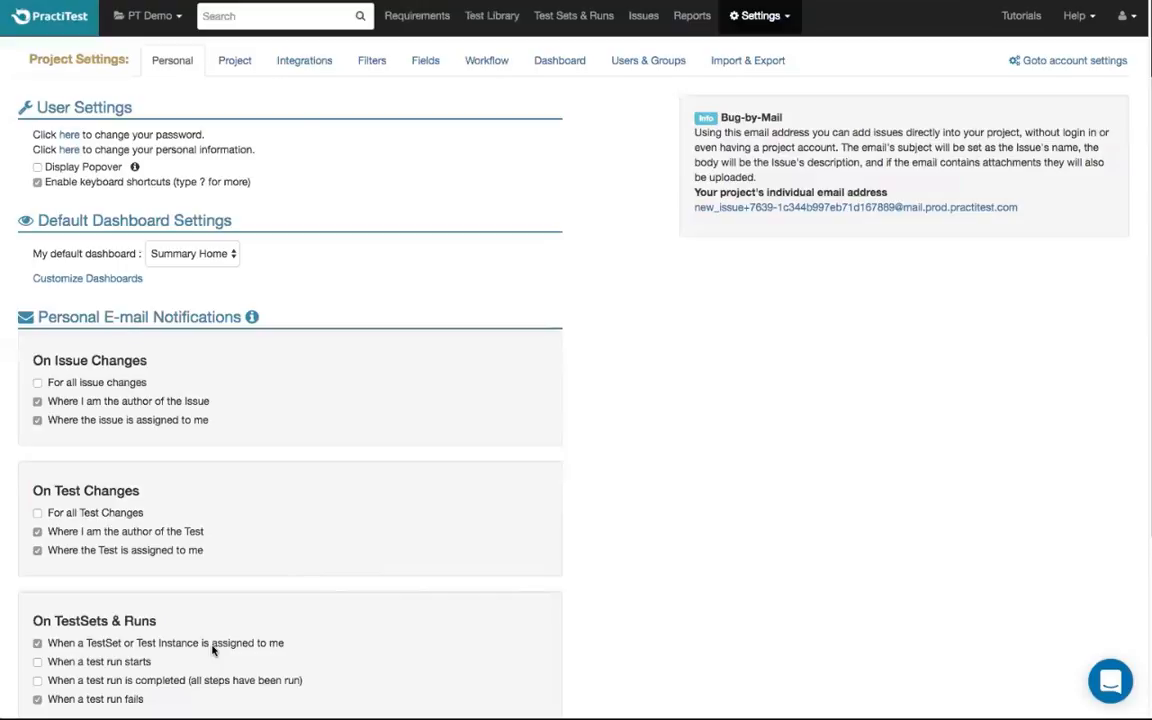
Step: View the project's integration settings, then look through its system fields and custom fields
left_click(314, 73)
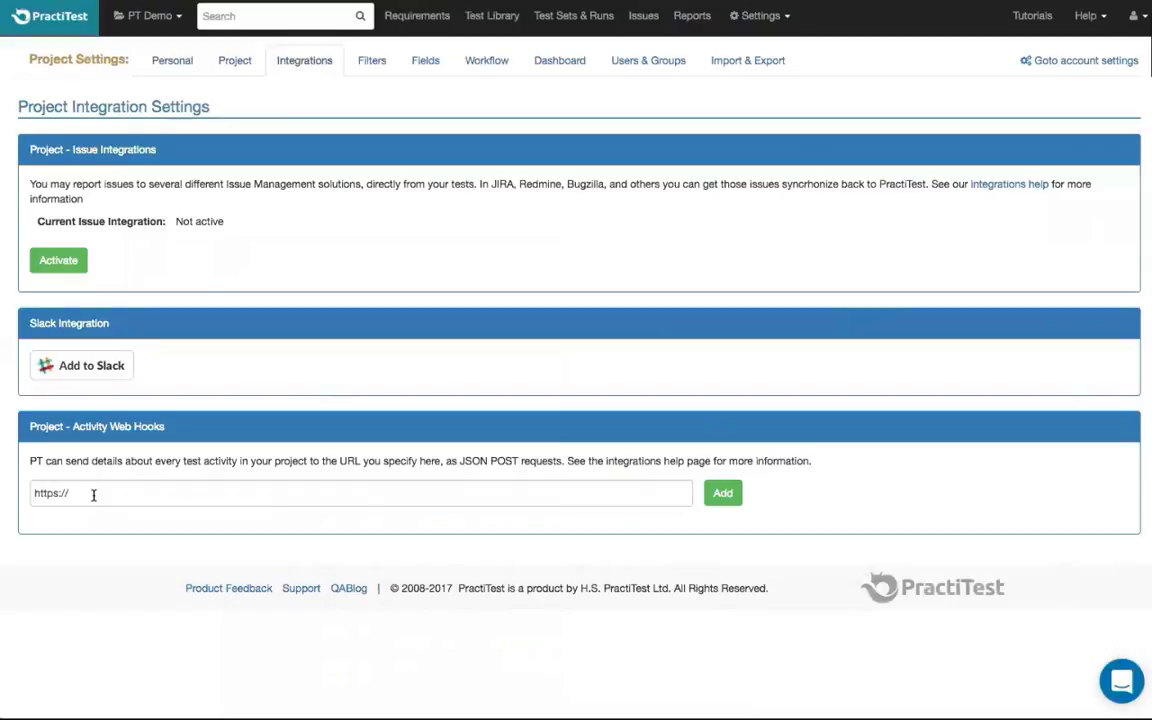
left_click(425, 61)
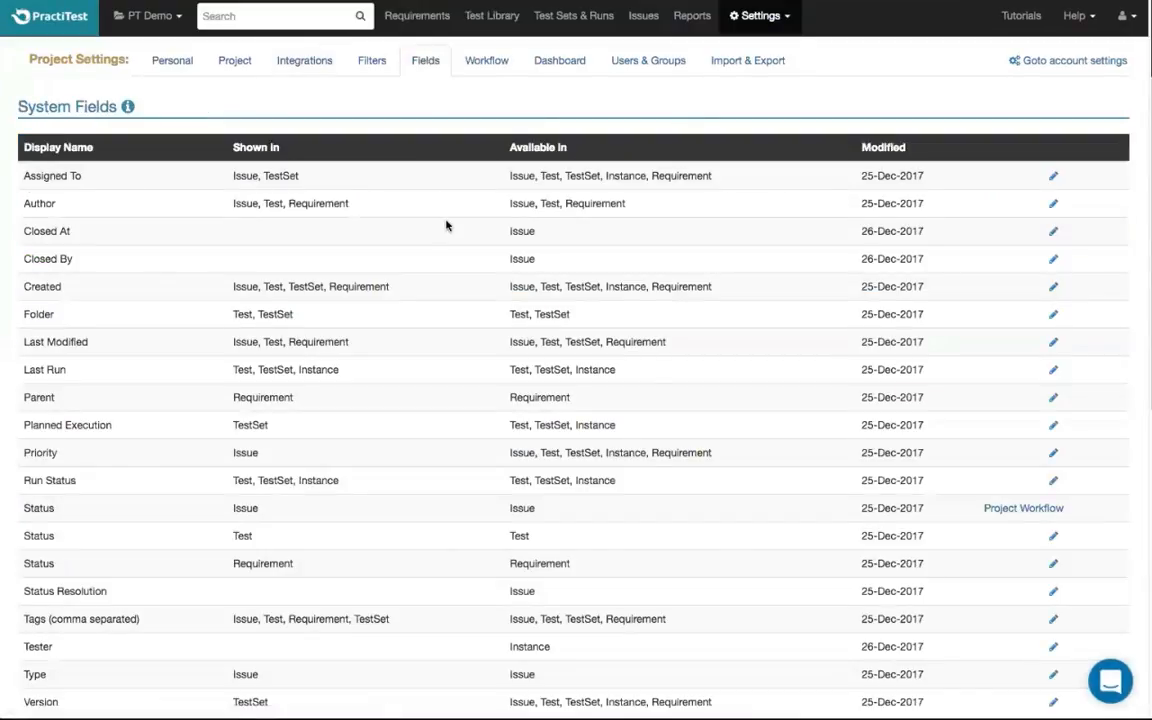
scroll(447, 226, "down", 5)
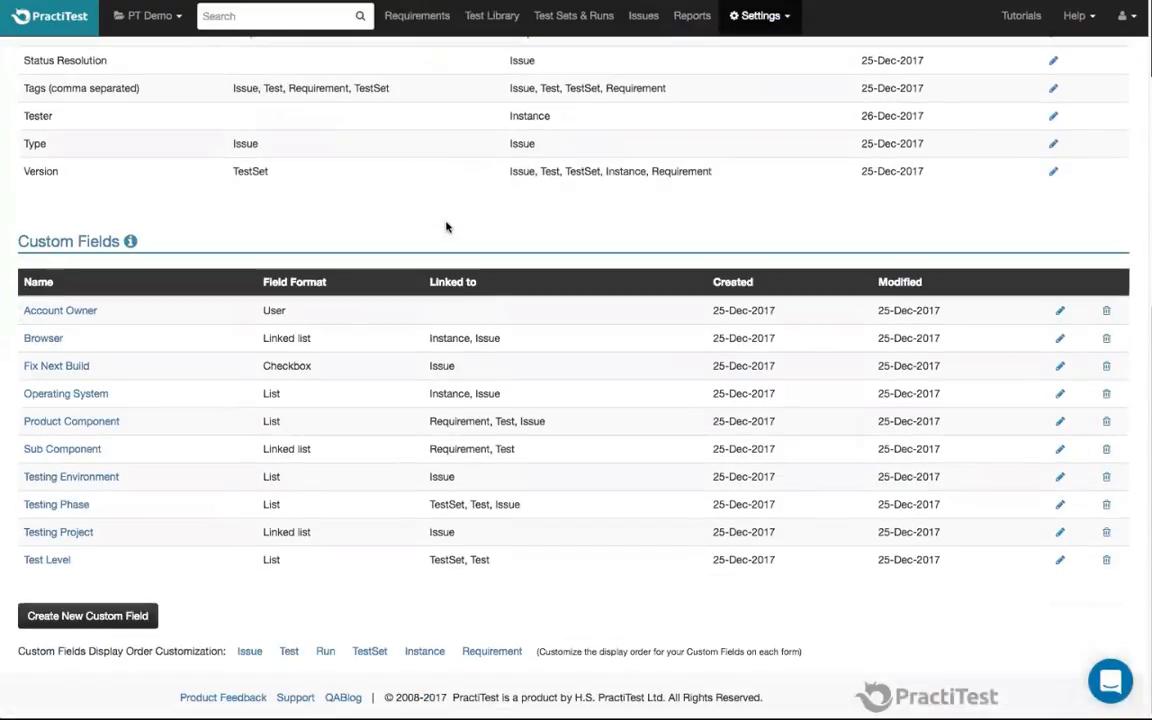
Step: Open the form for a new custom field and view the available field formats without choosing one
left_click(141, 617)
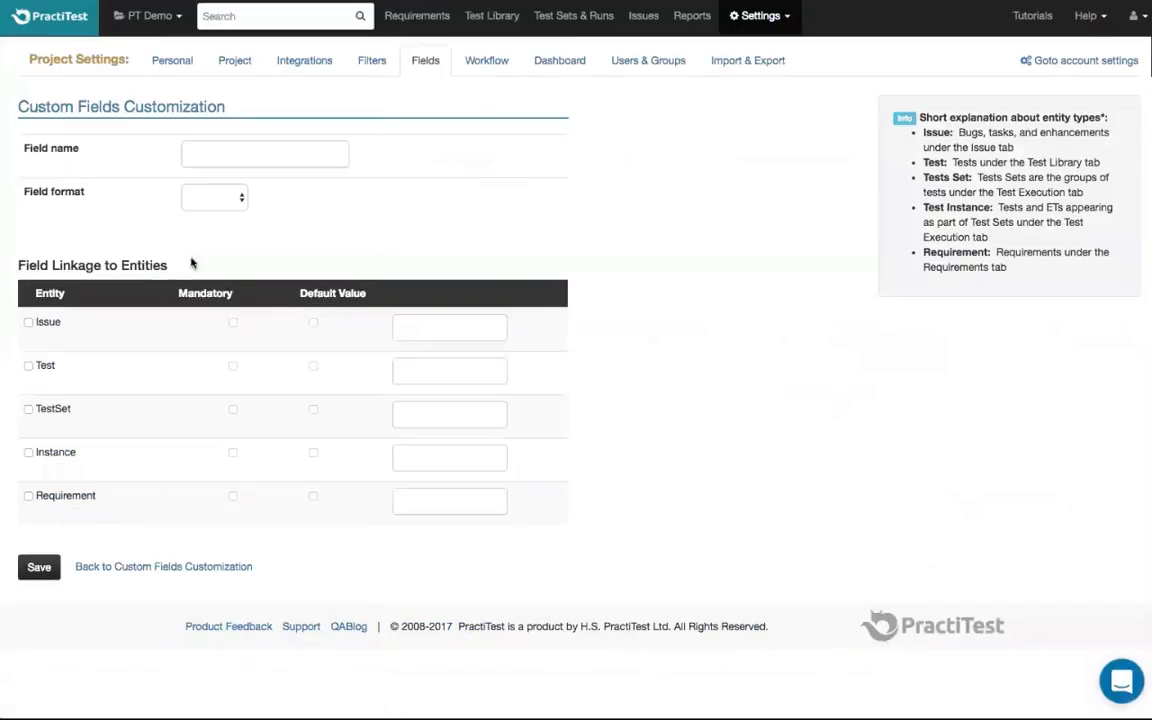
left_click(233, 195)
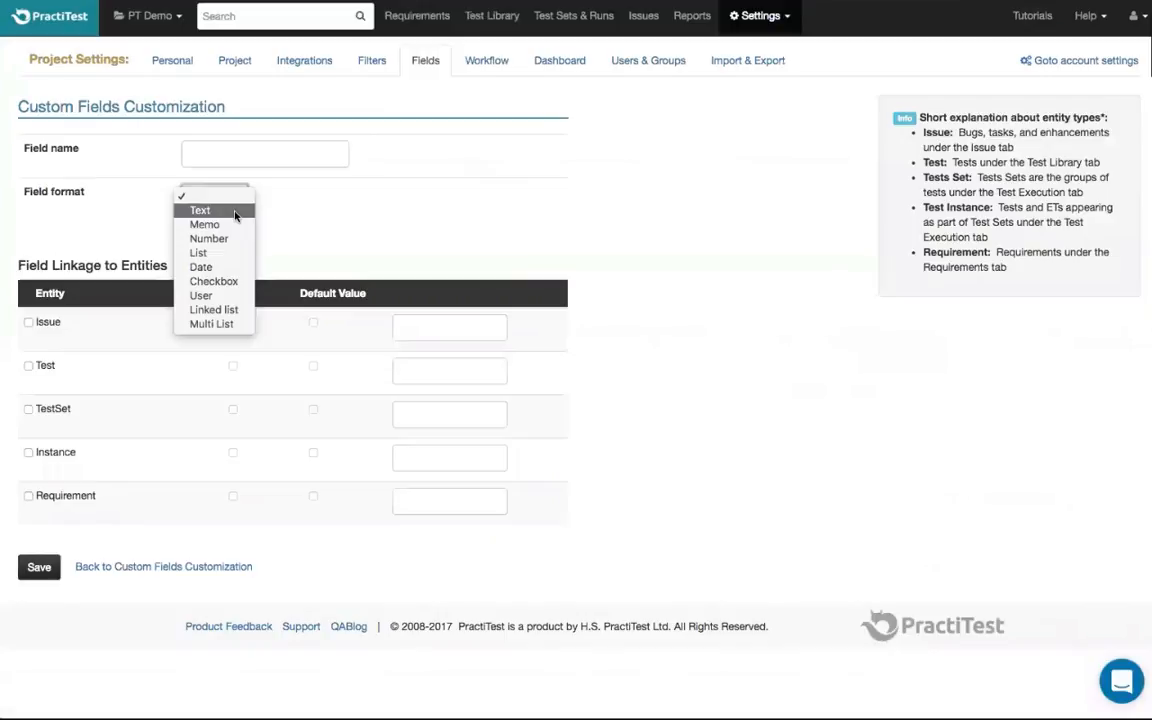
left_click(367, 229)
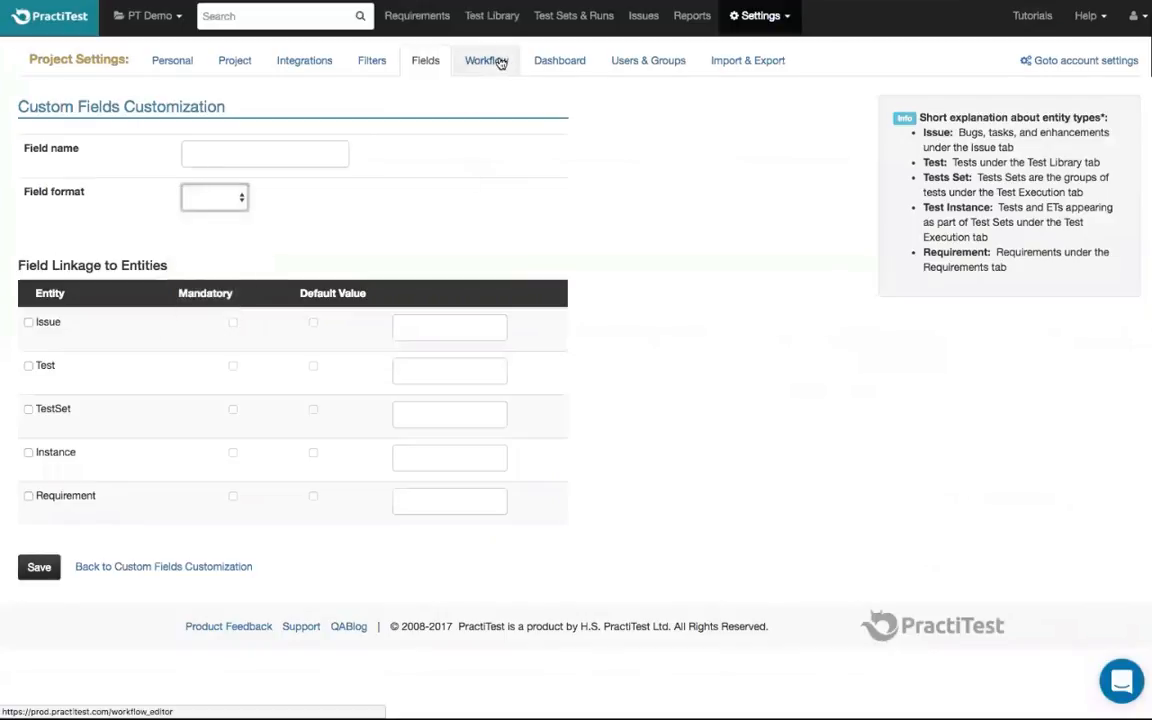
Step: View the project's Users & Groups settings, then its Import & Export options
left_click(631, 61)
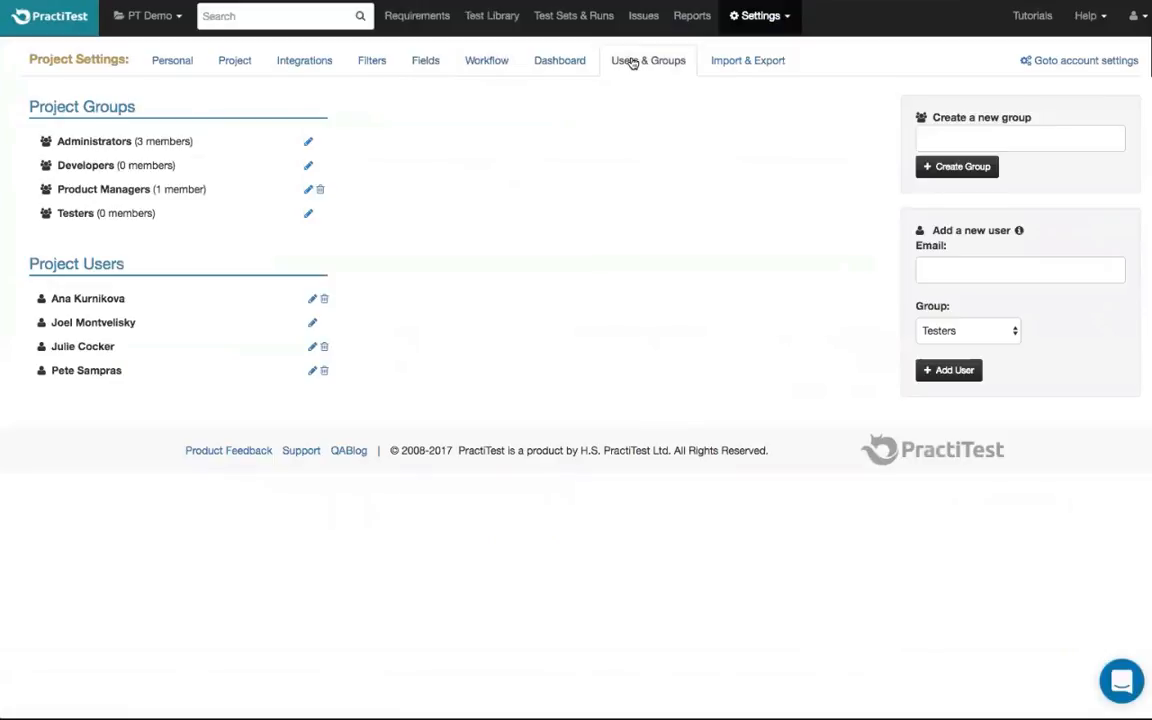
left_click(770, 66)
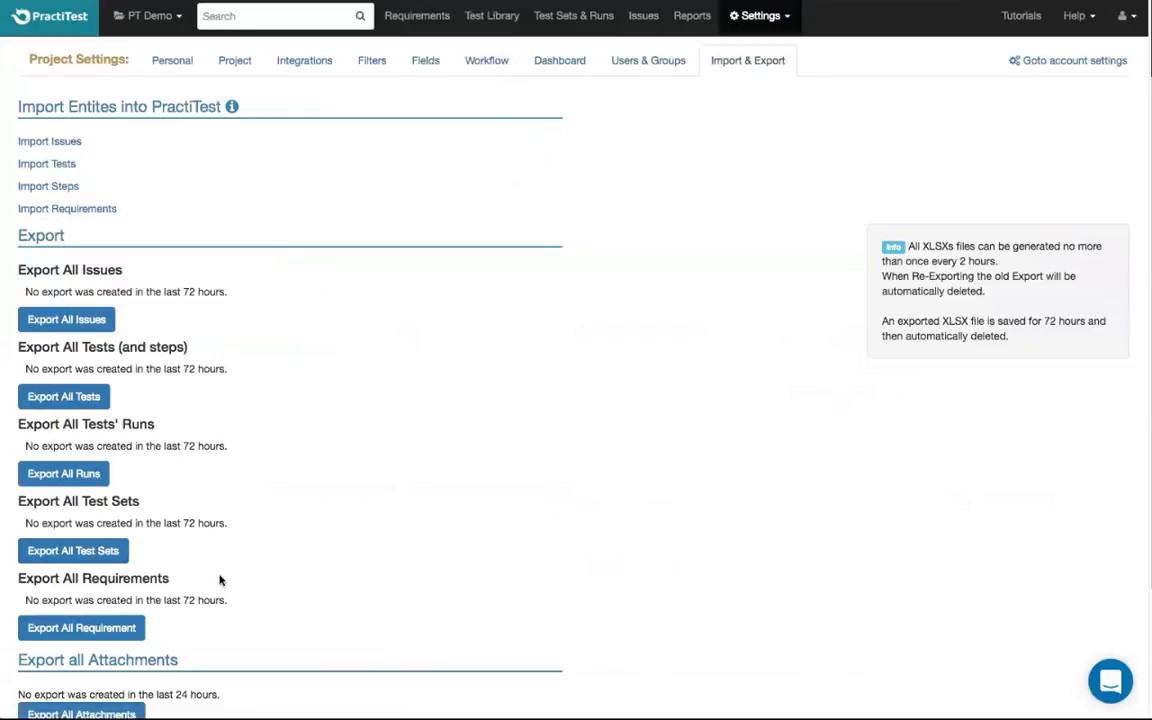
Step: Open the PractiTest Help Center and look over its help categories
left_click(1074, 16)
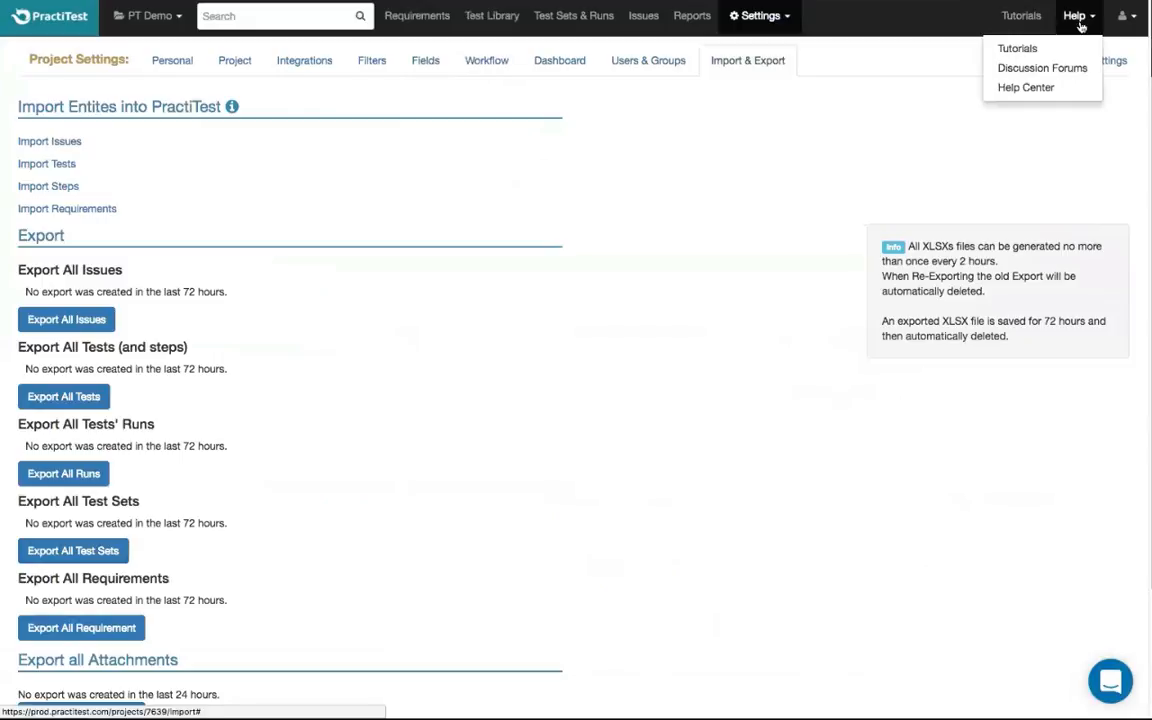
left_click(1040, 88)
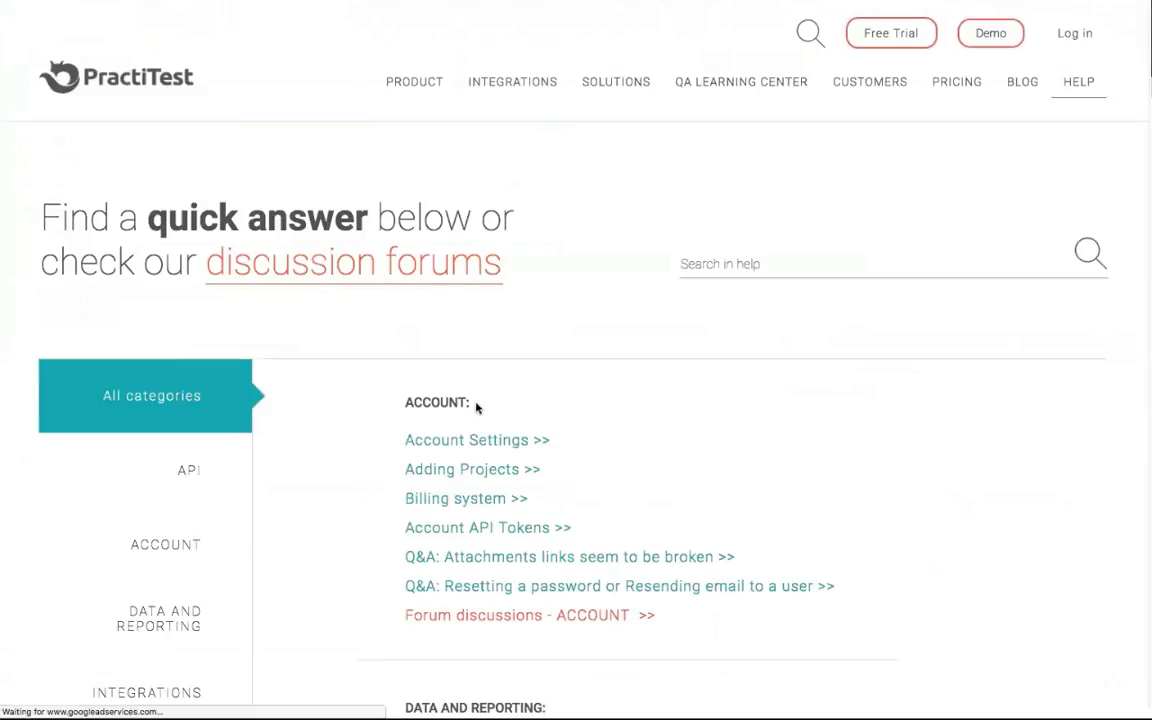
scroll(478, 415, "down", 3)
scroll(476, 407, "up", 3)
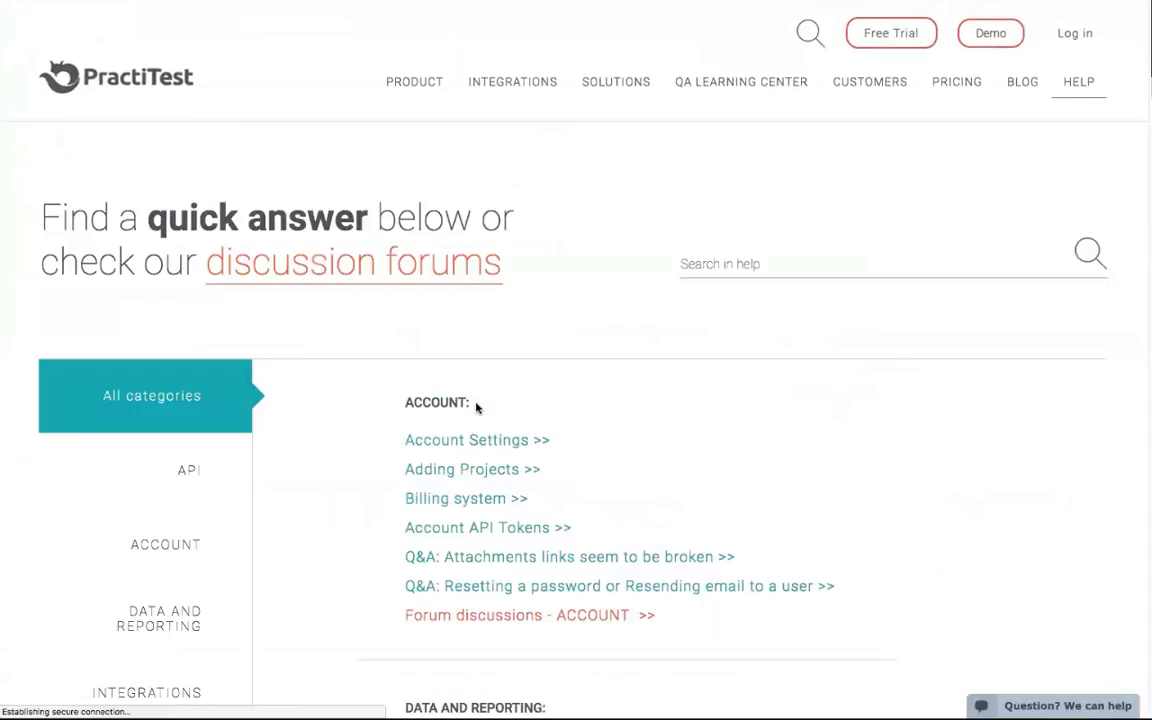